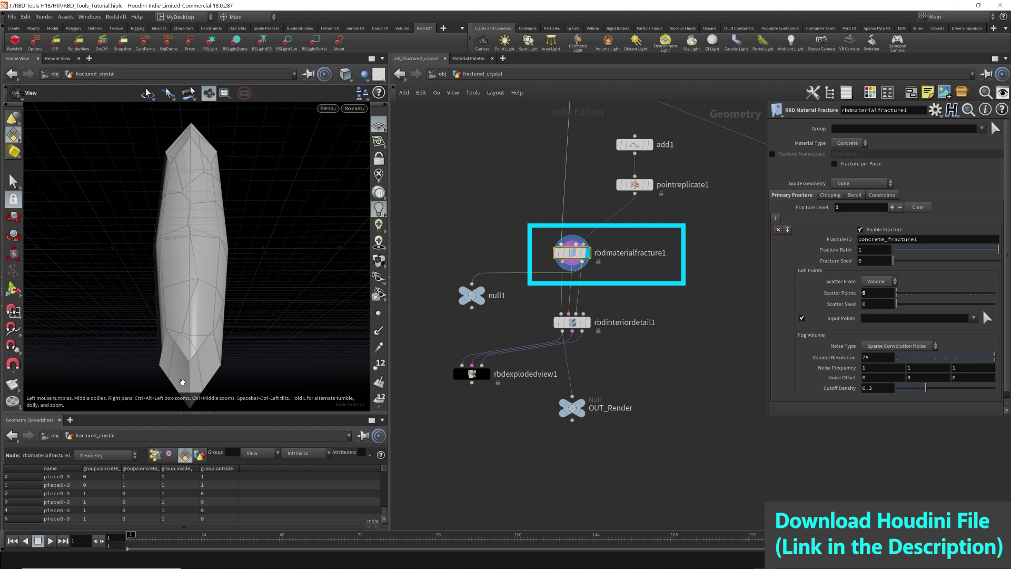
click(120, 458)
click(90, 457)
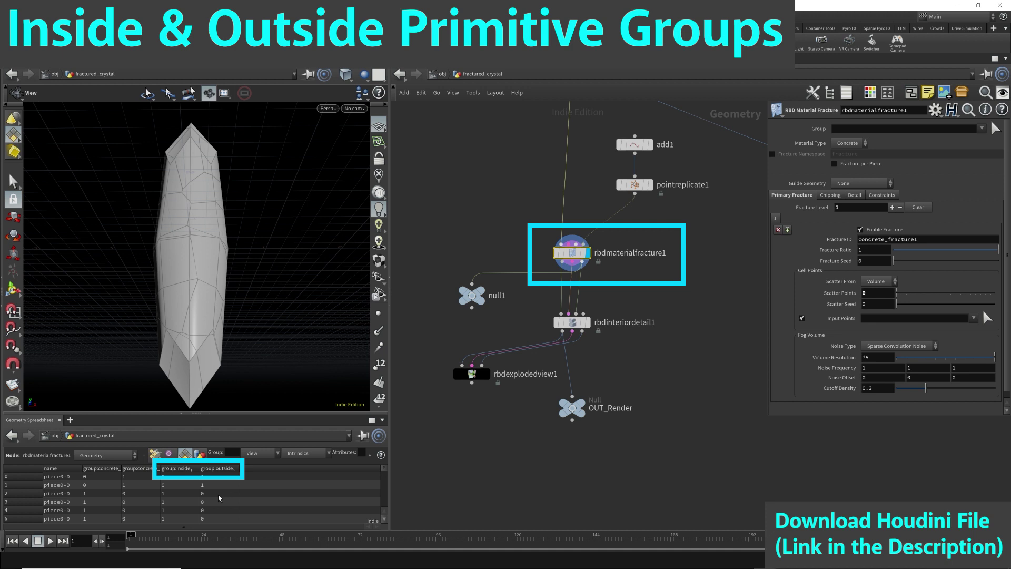
- Delete the null1 node connected to rbdmaterialfracture1
middle_drag(521, 334, 584, 347)
click(535, 309)
key(Delete)
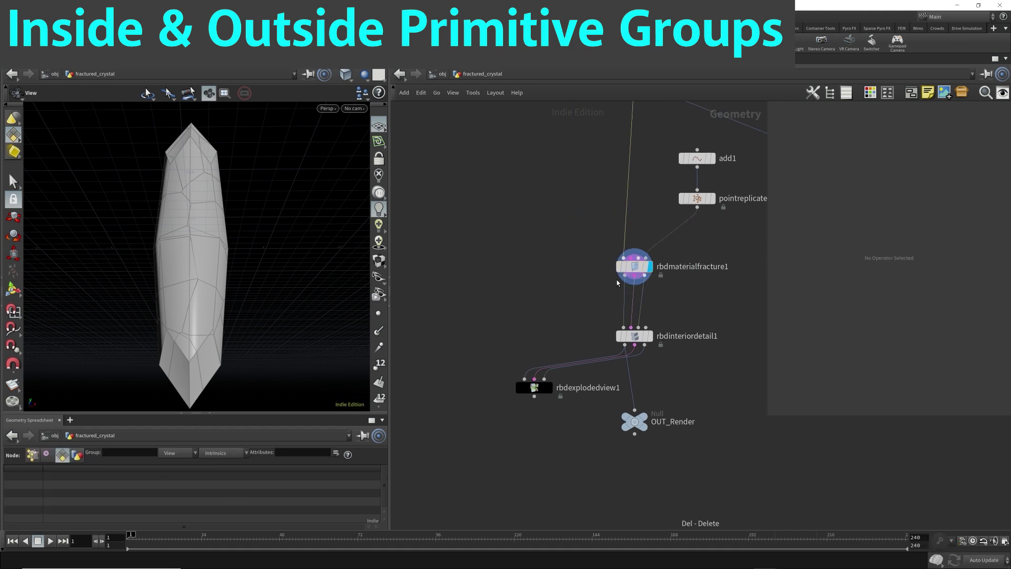
- Add a Blast node wired to the first output of rbdmaterialfracture1 and make it the displayed node
drag(620, 278, 491, 287)
key(Tab)
text(blas)
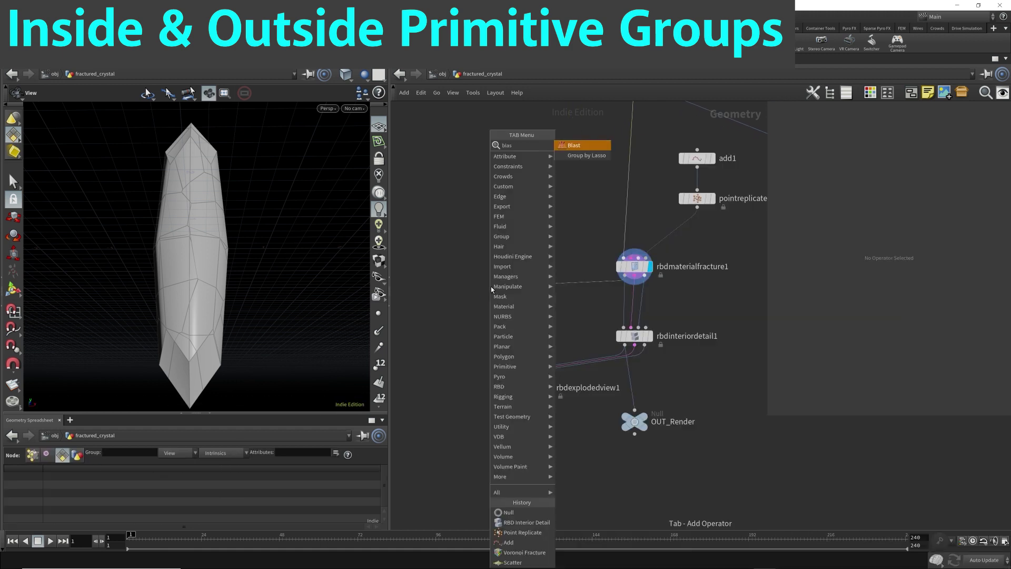
key(Return)
drag(490, 287, 541, 302)
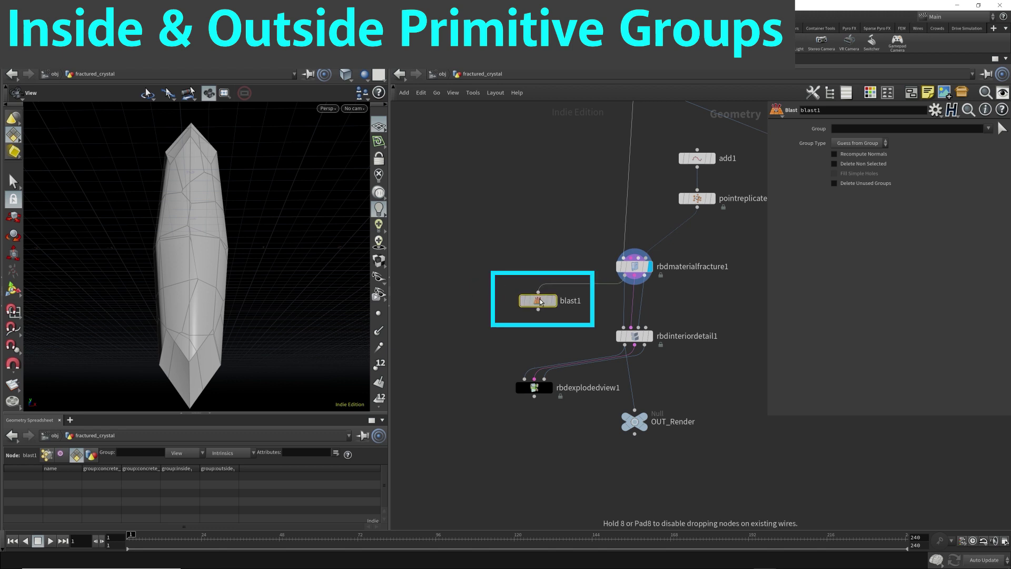
click(553, 301)
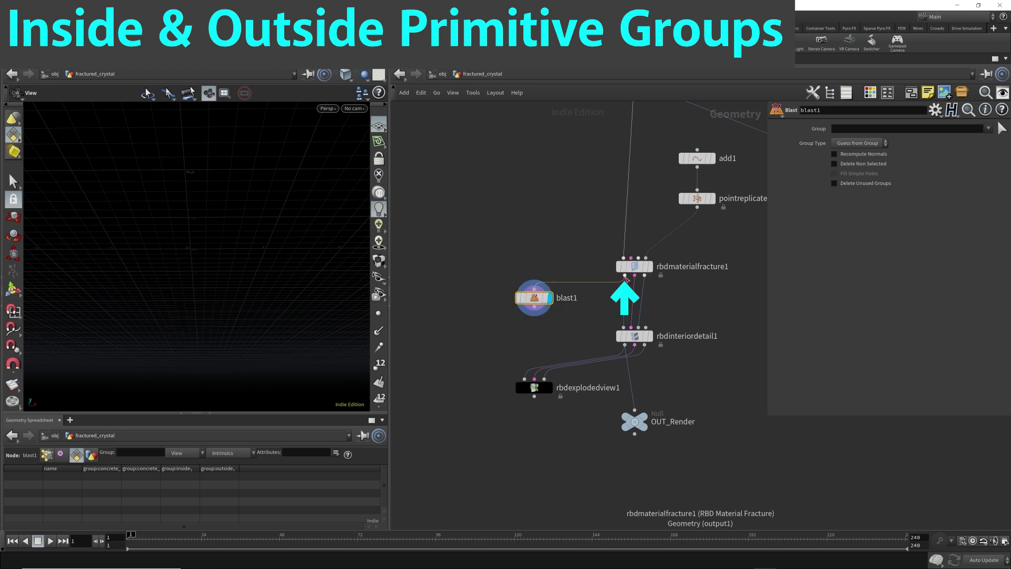
- Configure blast1 with group type Primitives and the group inside
click(635, 267)
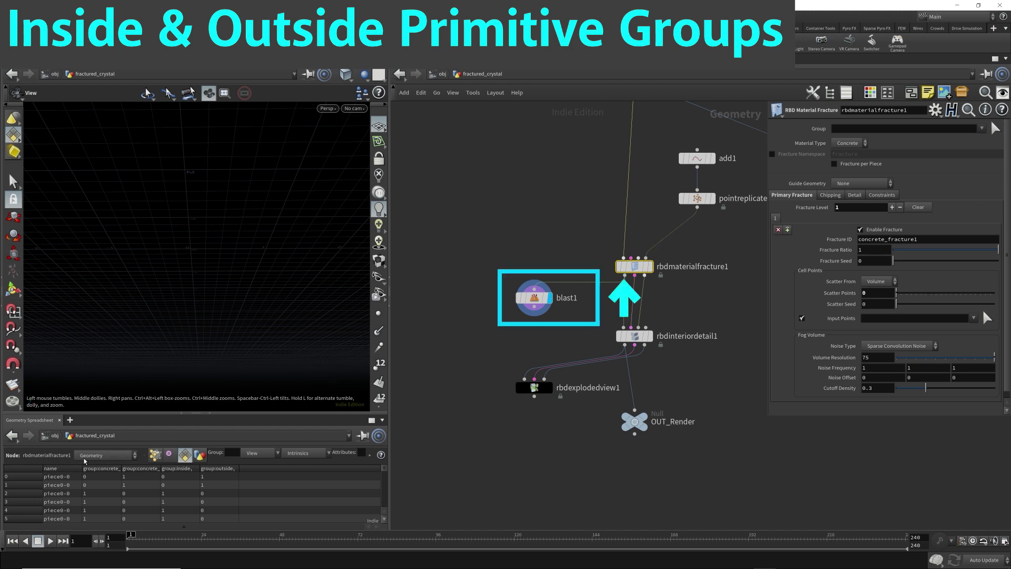
click(534, 298)
click(877, 144)
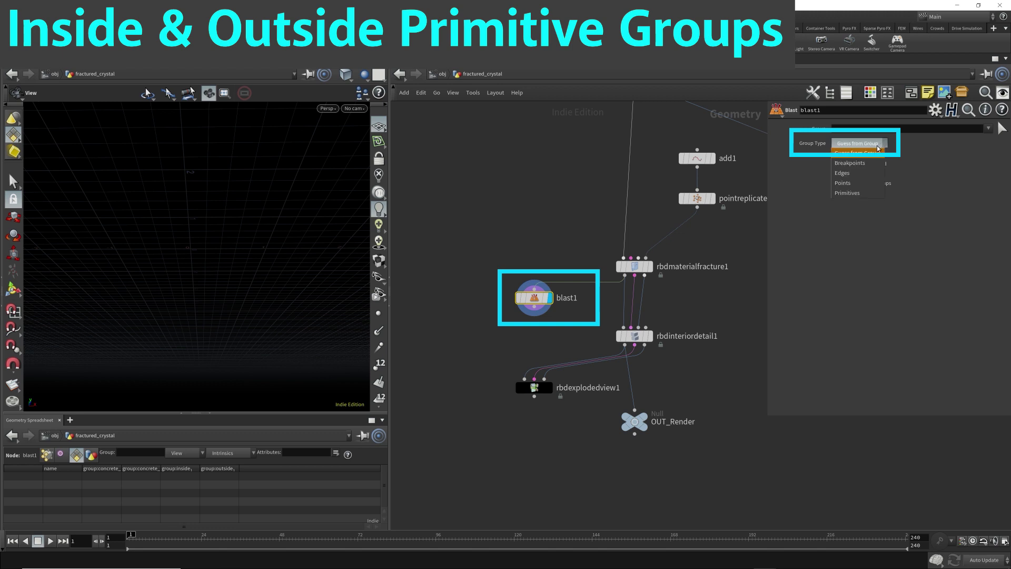
click(848, 193)
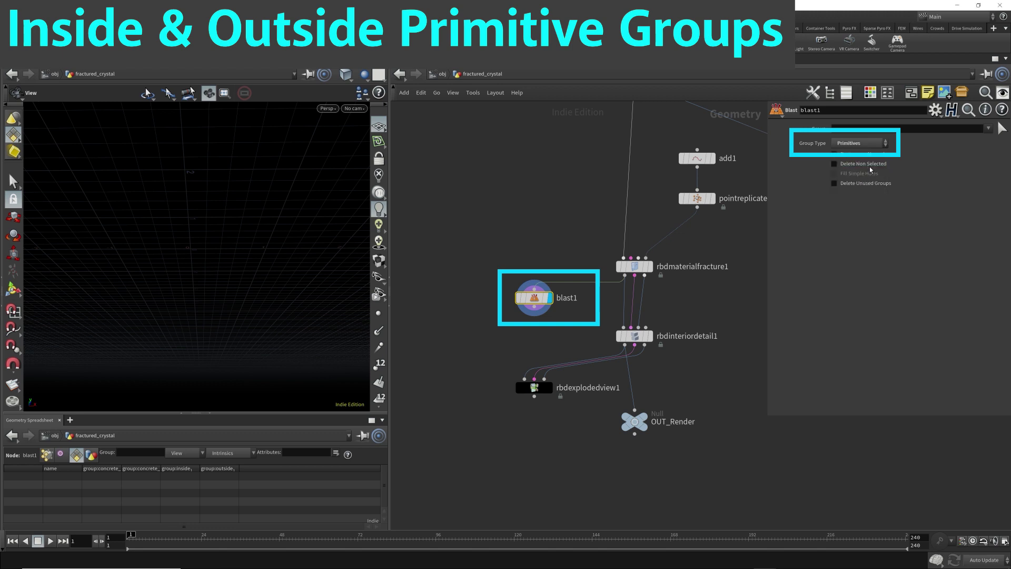
click(849, 131)
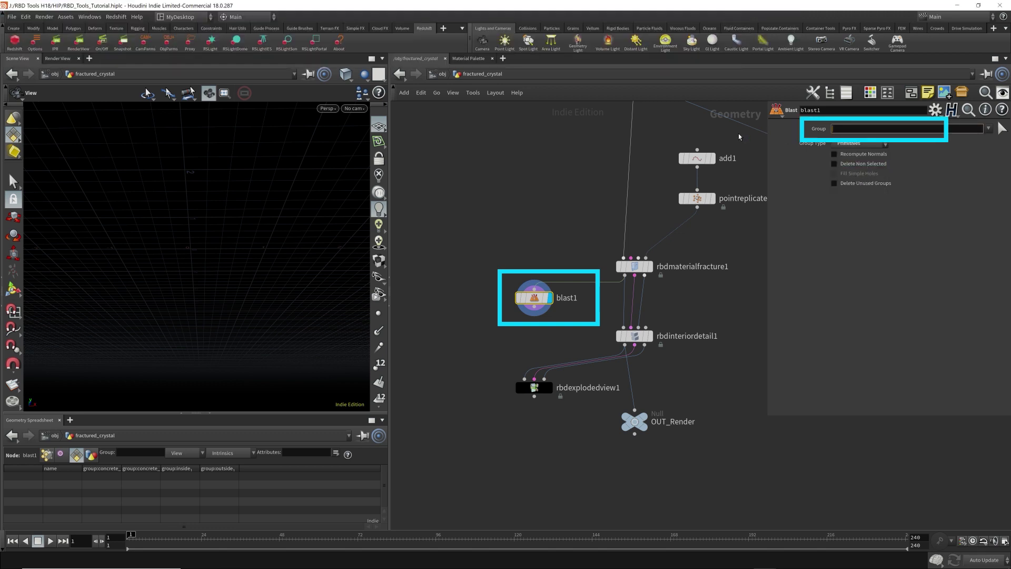
text(inside)
key(Return)
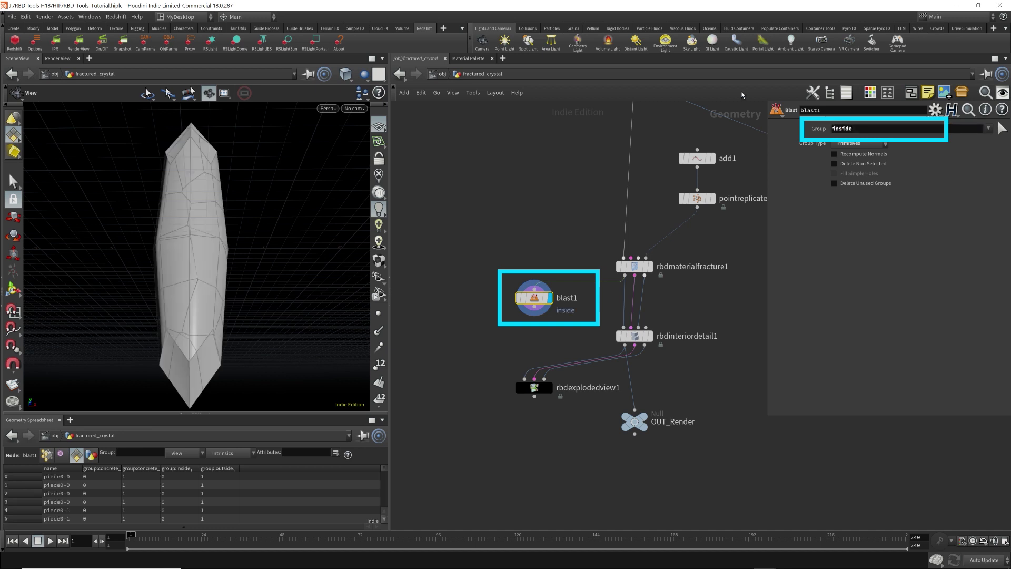
- Enable Delete Non Selected on blast1, comparing the crystal with the option on and off
click(869, 165)
drag(216, 212, 237, 232)
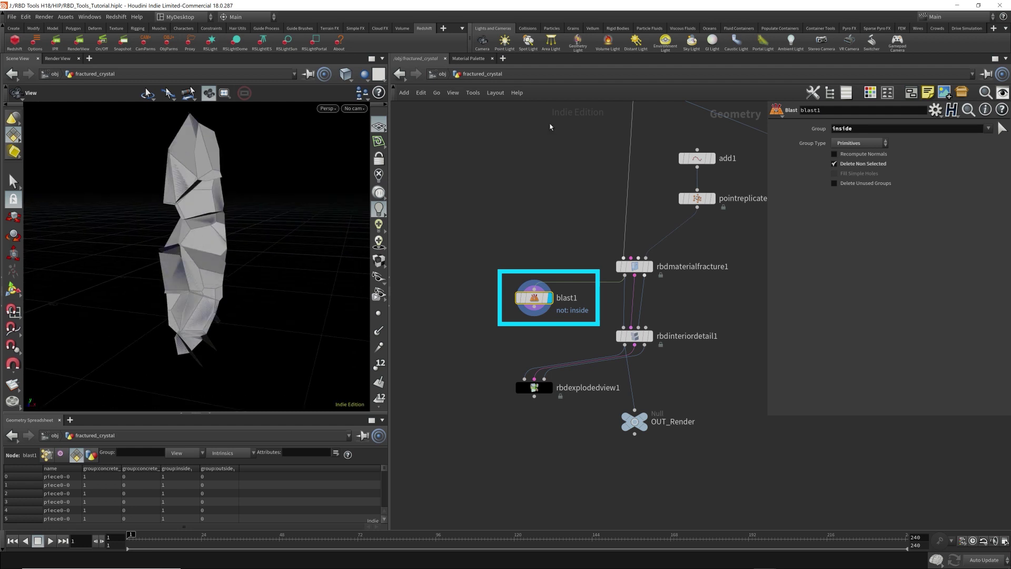
click(837, 164)
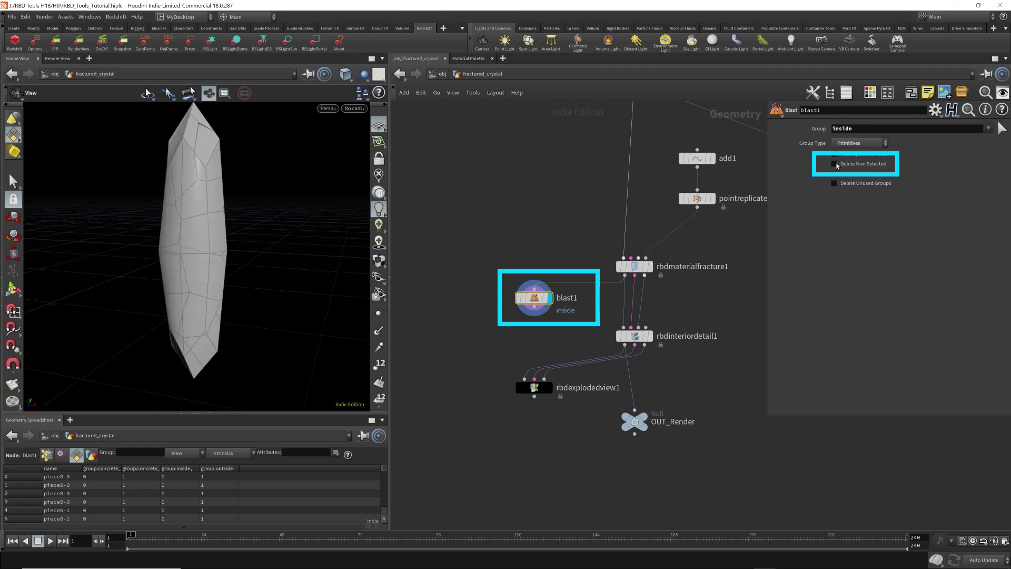
click(836, 165)
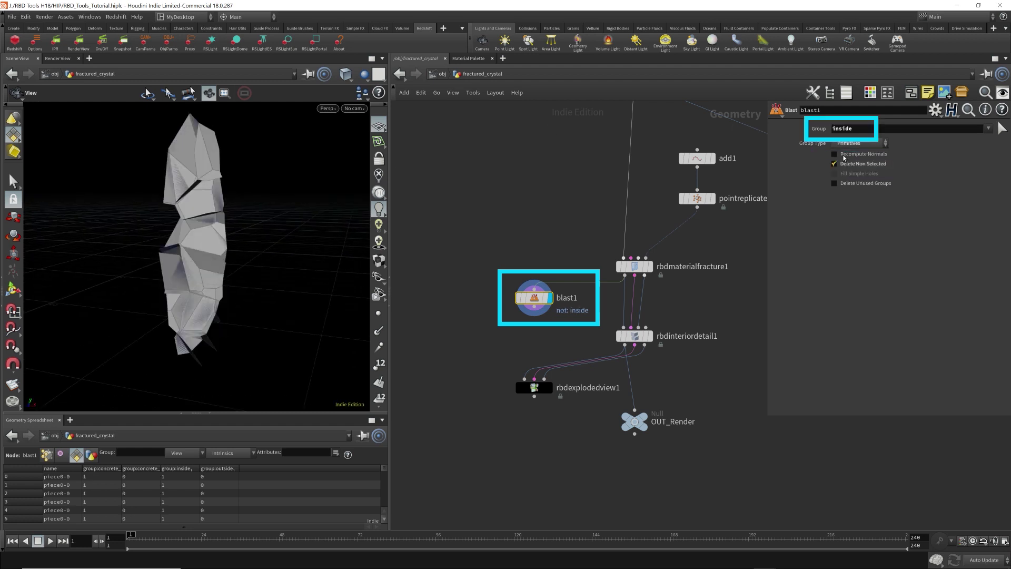
- Change the group of blast1 to outside
double_click(864, 131)
text(outsi)
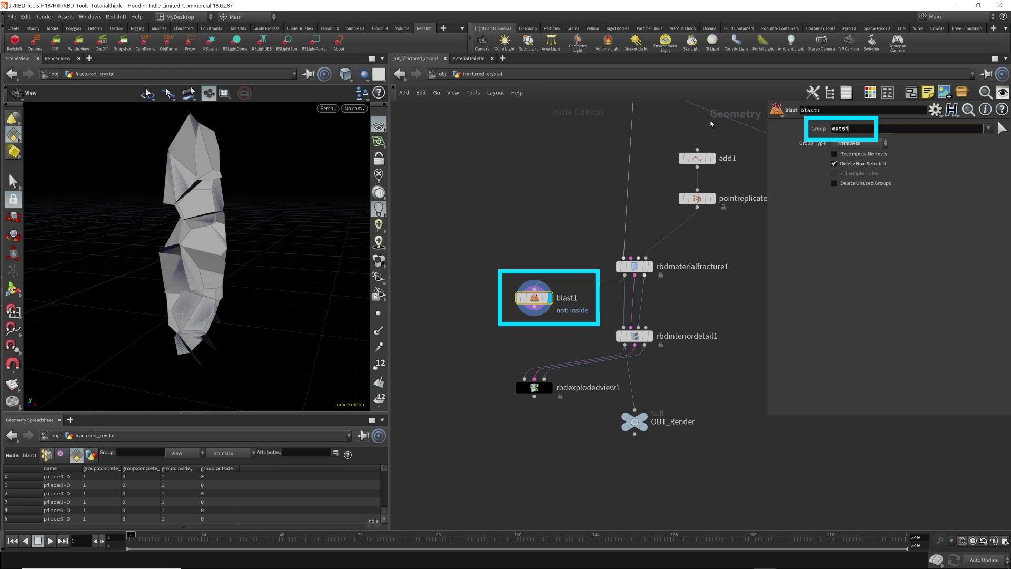
text(de)
key(Return)
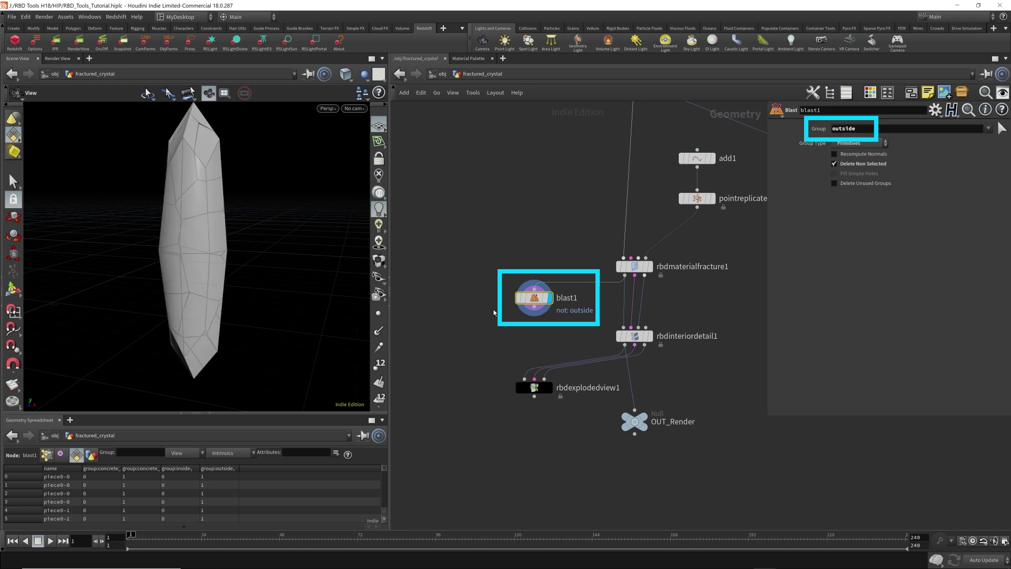
- Move blast1 farther from rbdmaterialfracture1 and colour its node black, and shift rbdexplodedview1 lower in the network
drag(534, 298, 437, 303)
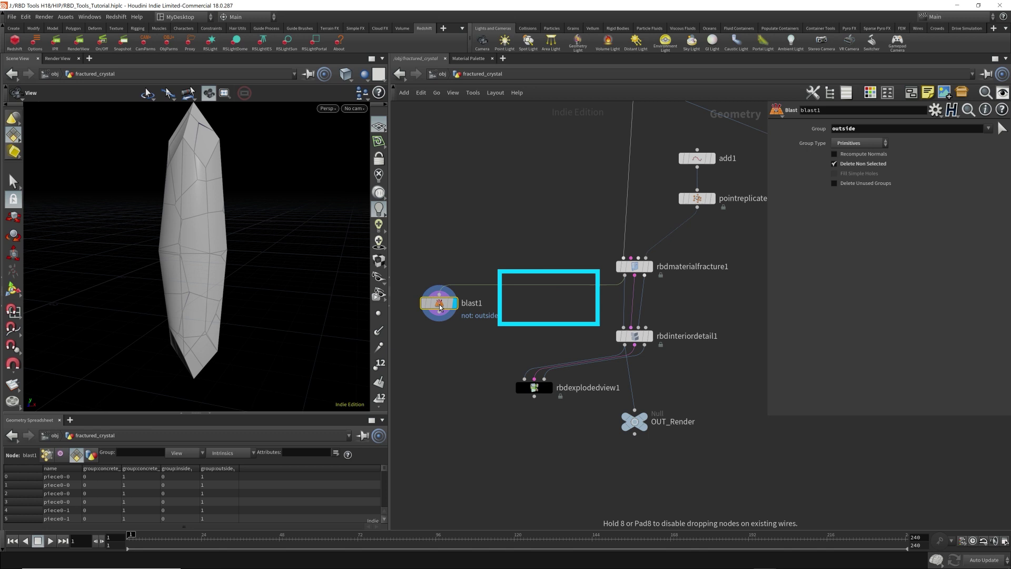
click(870, 92)
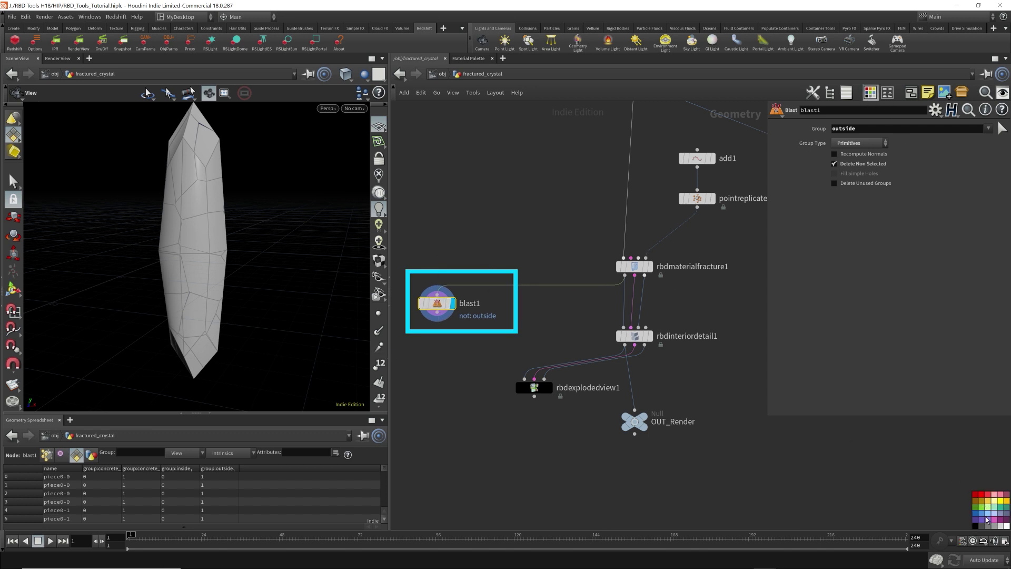
click(975, 525)
drag(534, 388, 527, 427)
- Add a Color node wired to the first output of rbdmaterialfracture1 and make it the displayed node
key(Tab)
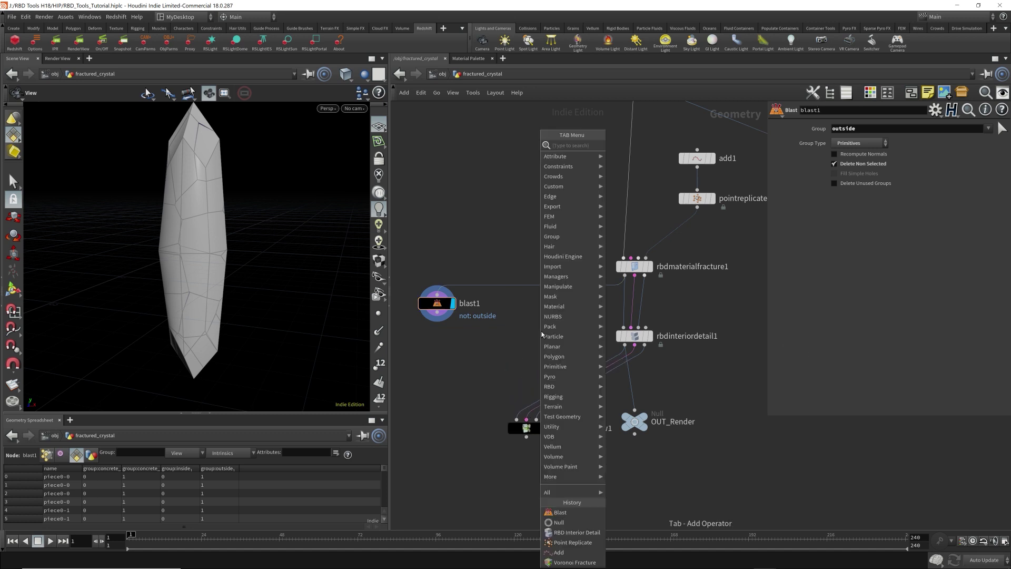
click(539, 311)
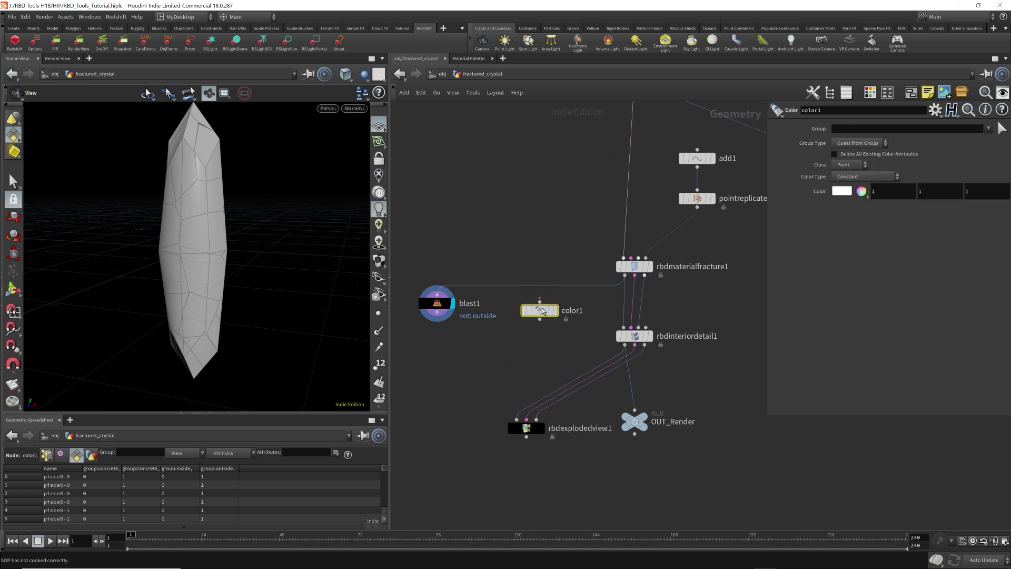
drag(625, 275, 540, 302)
click(554, 310)
- Set the colour of color1 to orange (1, 0.5, 0) and restrict it to the outside group
click(843, 190)
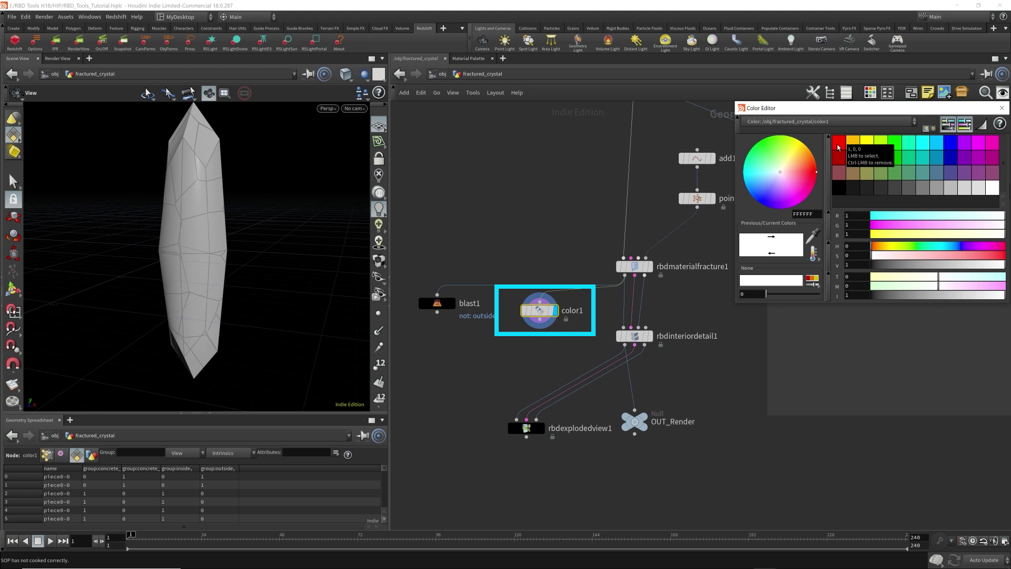
click(858, 141)
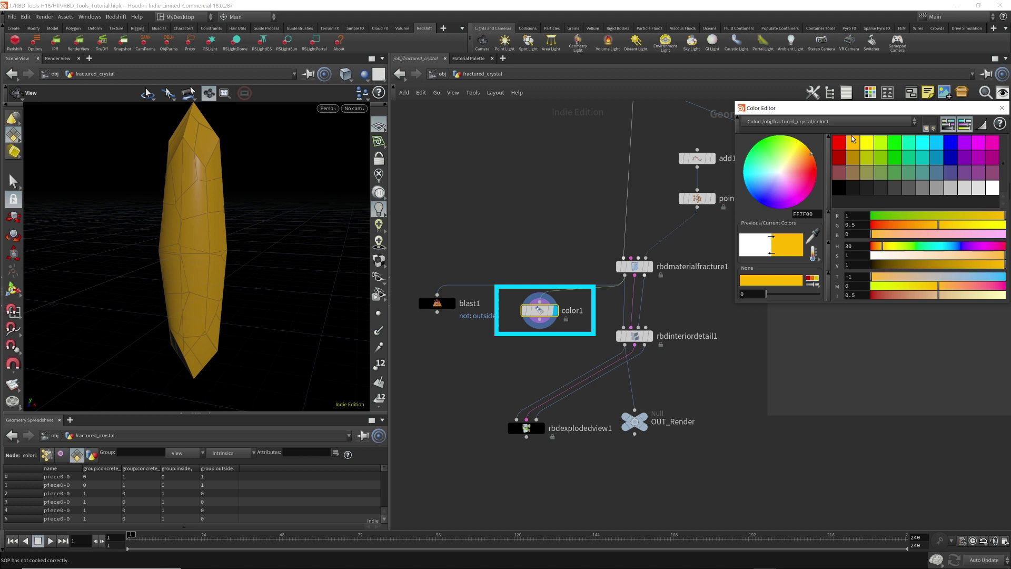
click(1002, 107)
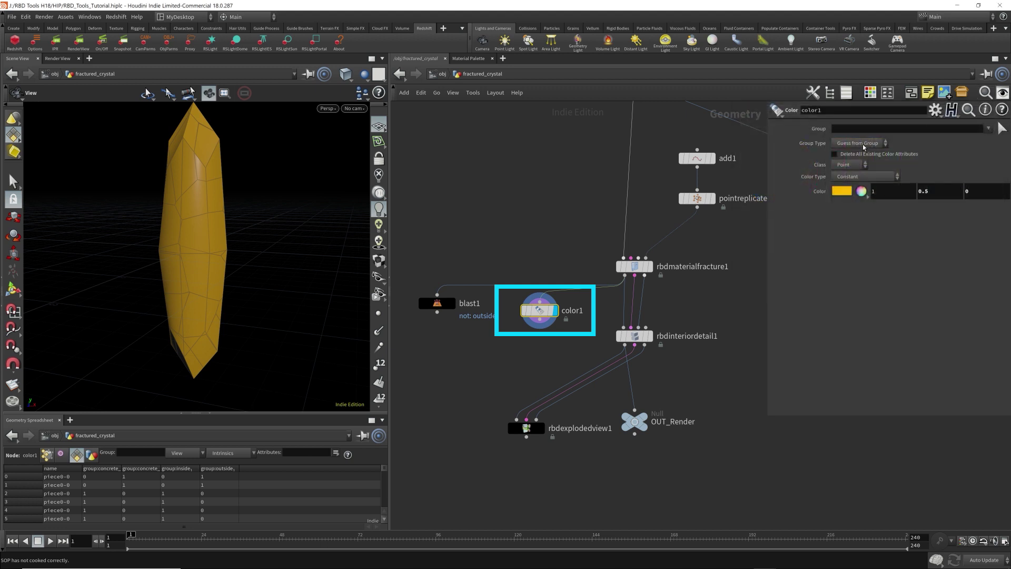
click(991, 130)
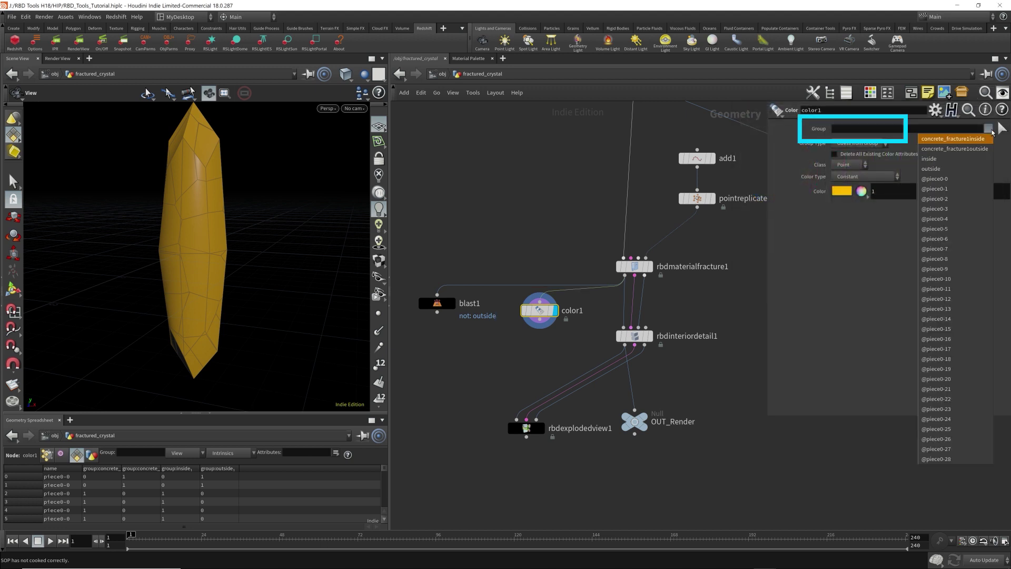
click(941, 170)
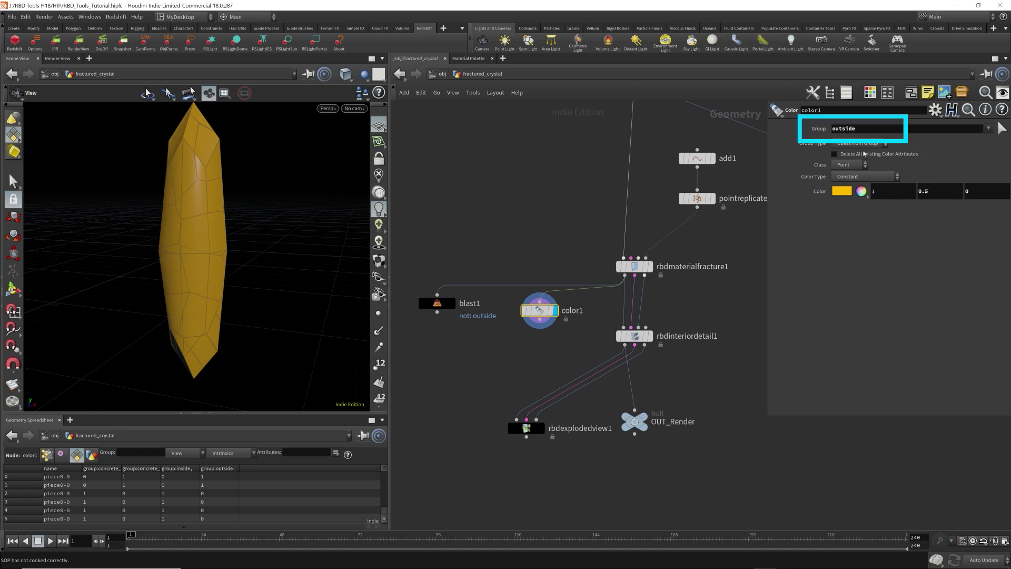
- Try the Primitives group type on color1 and return it to Guess from Group
click(859, 143)
click(854, 194)
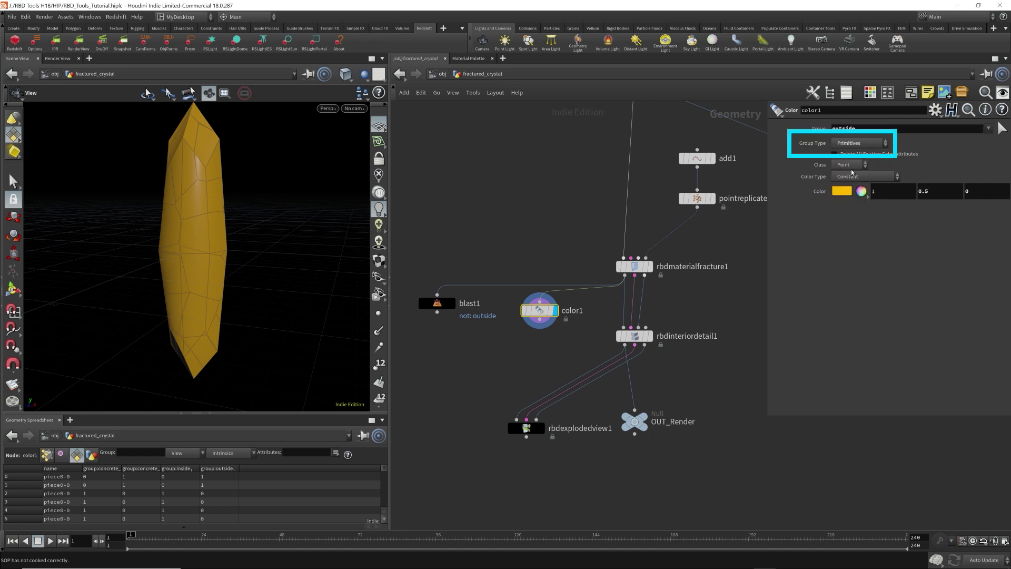
click(859, 144)
click(856, 144)
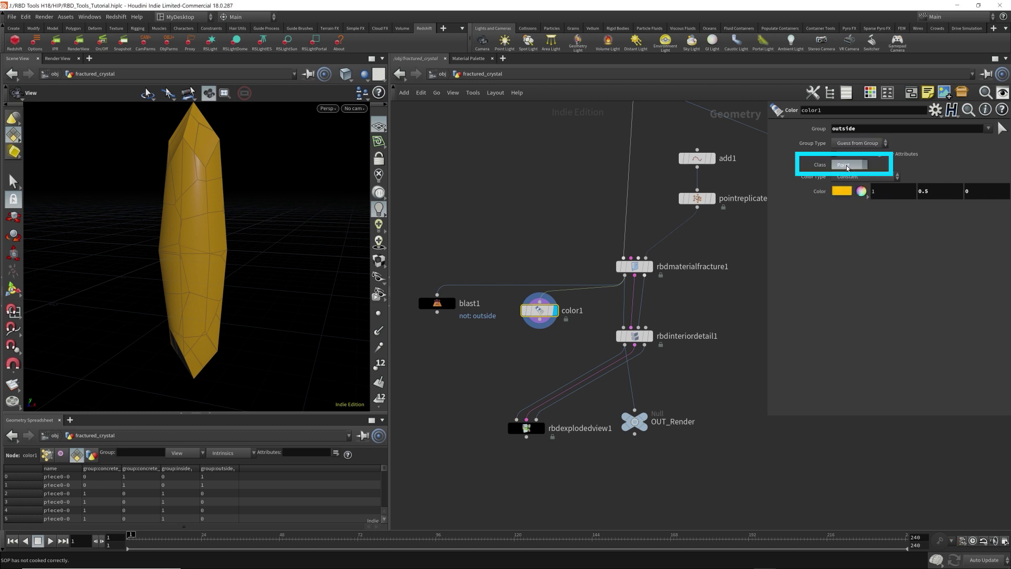
- Set the class of color1 to Primitive
click(848, 168)
click(819, 168)
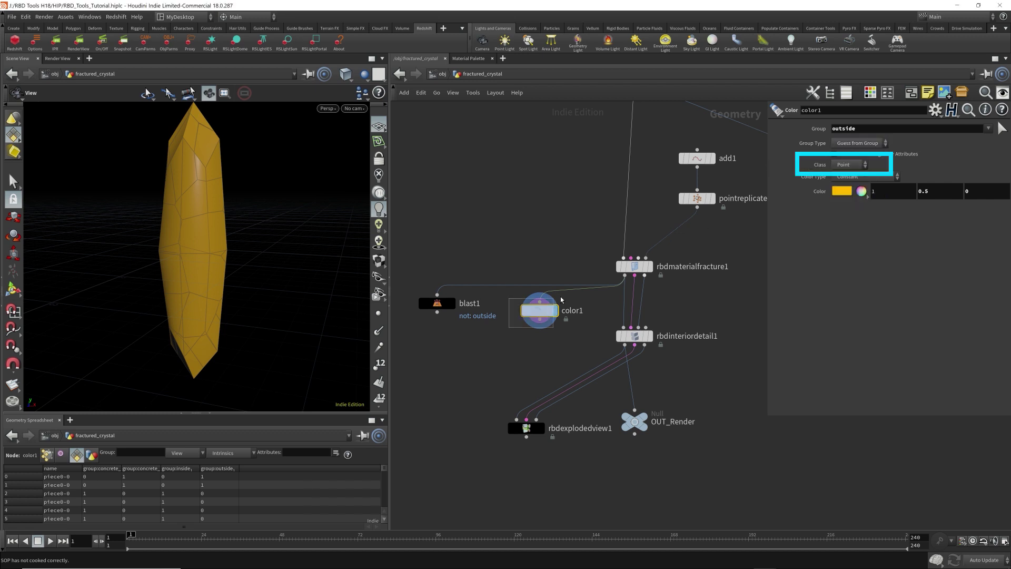
click(845, 168)
click(848, 182)
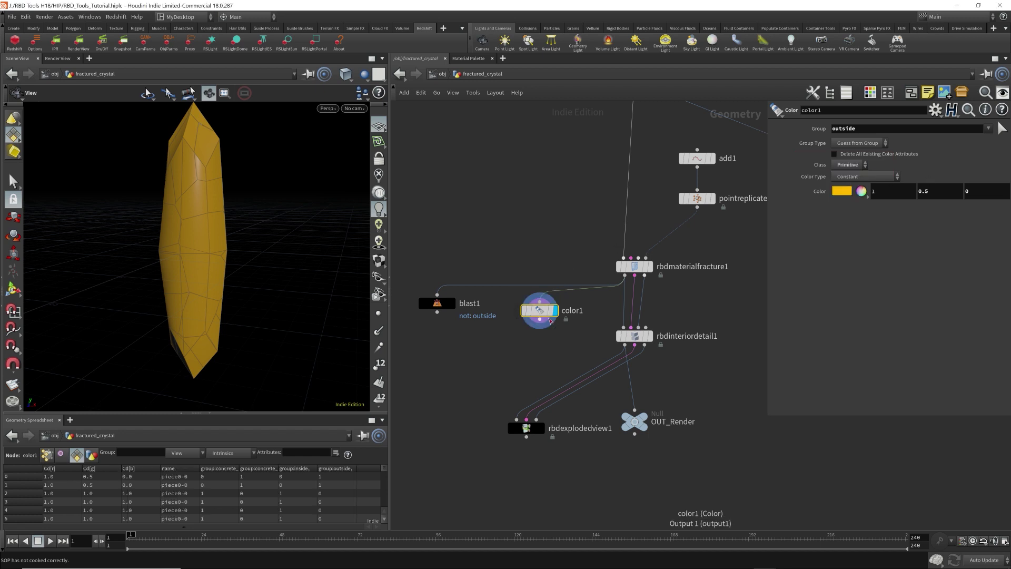
- Preview the coloured pieces with a temporary Exploded View node after color1, and delete that node
drag(541, 322, 514, 340)
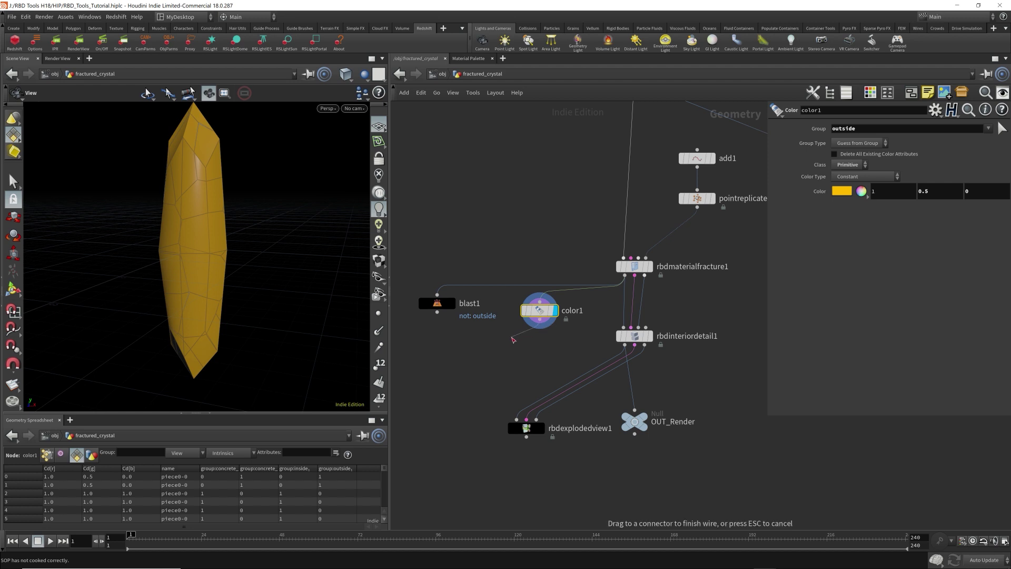
click(513, 340)
text(explo)
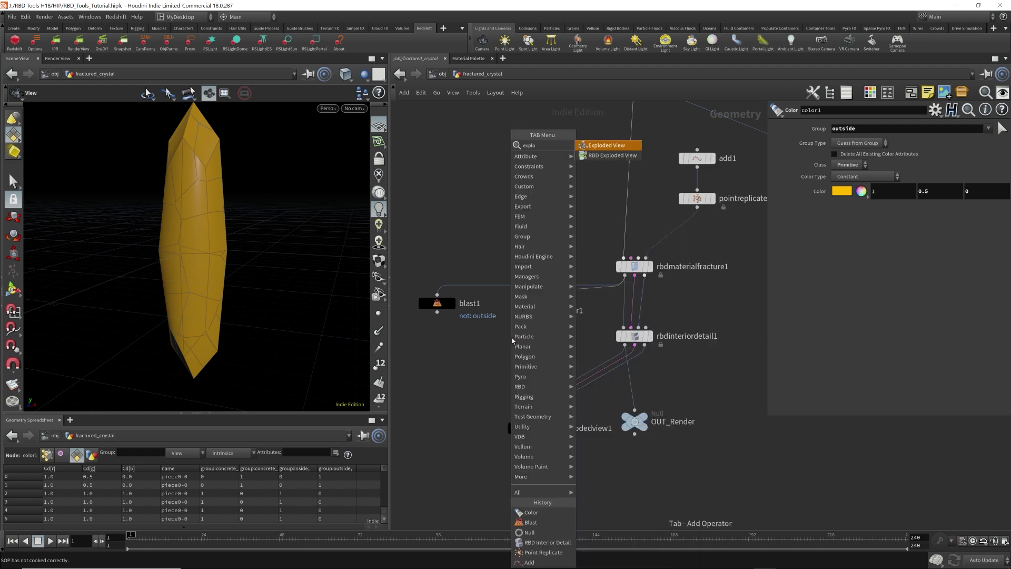
key(Return)
click(510, 351)
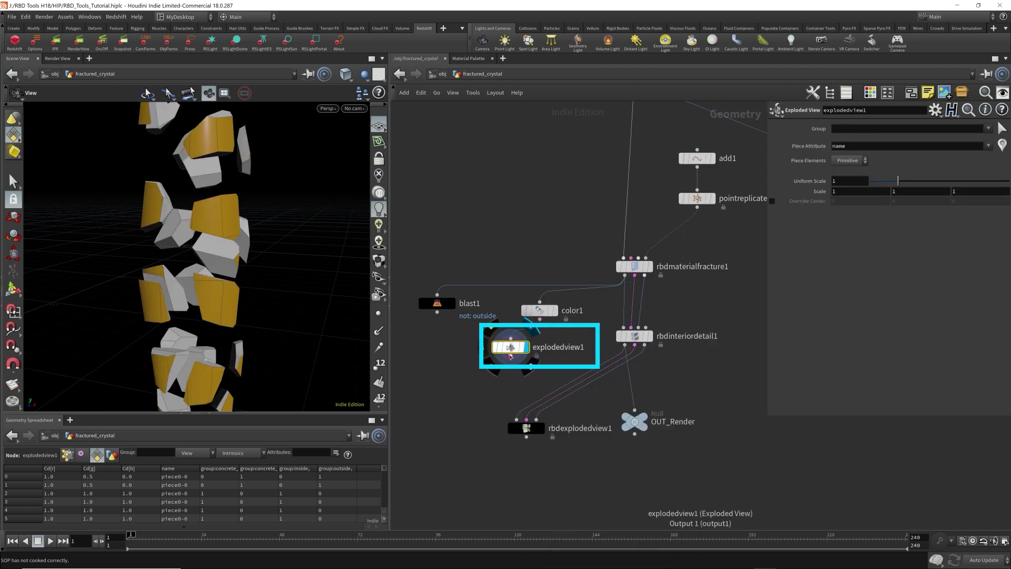
drag(293, 276, 169, 237)
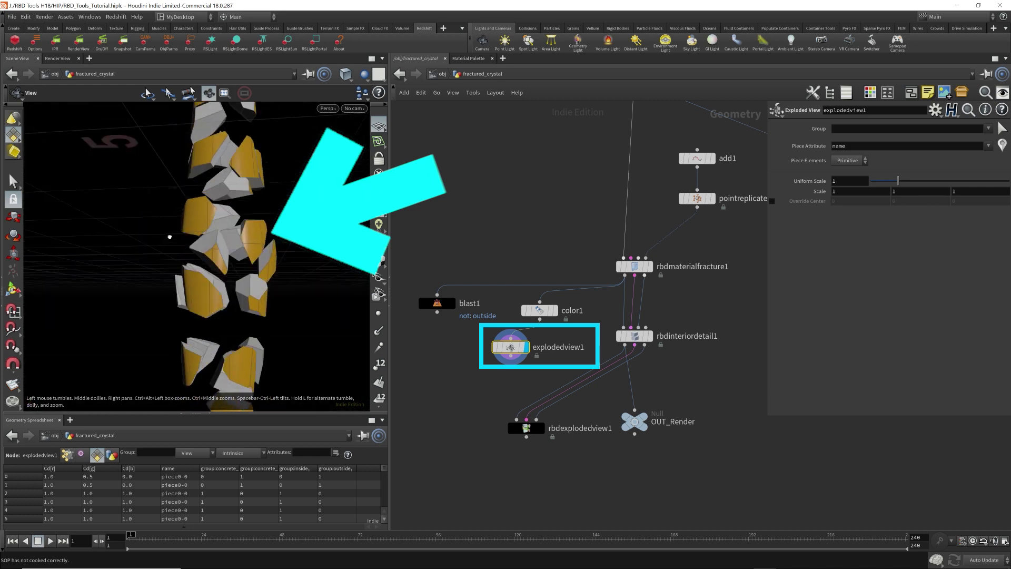
key(Delete)
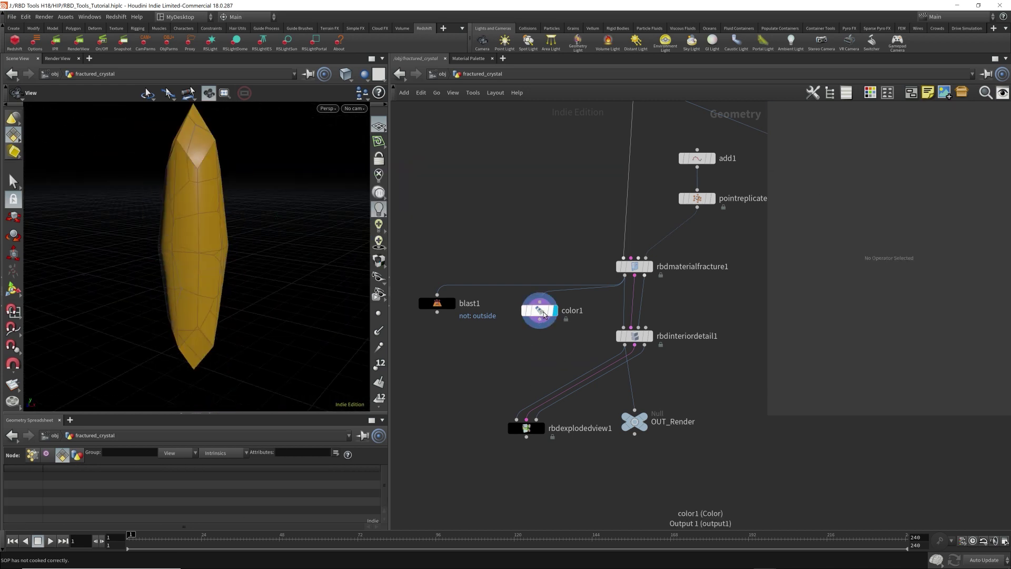
- Wire color1 into the first input of rbdinteriordetail1 and display rbdexplodedview1 to inspect the coloured pieces
drag(544, 312, 620, 326)
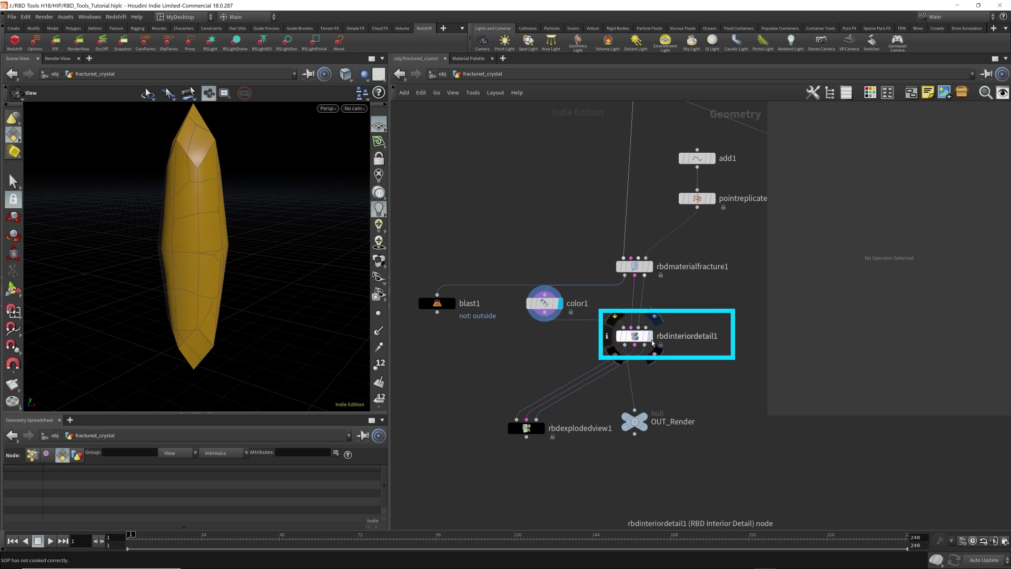
click(541, 427)
drag(245, 219, 216, 218)
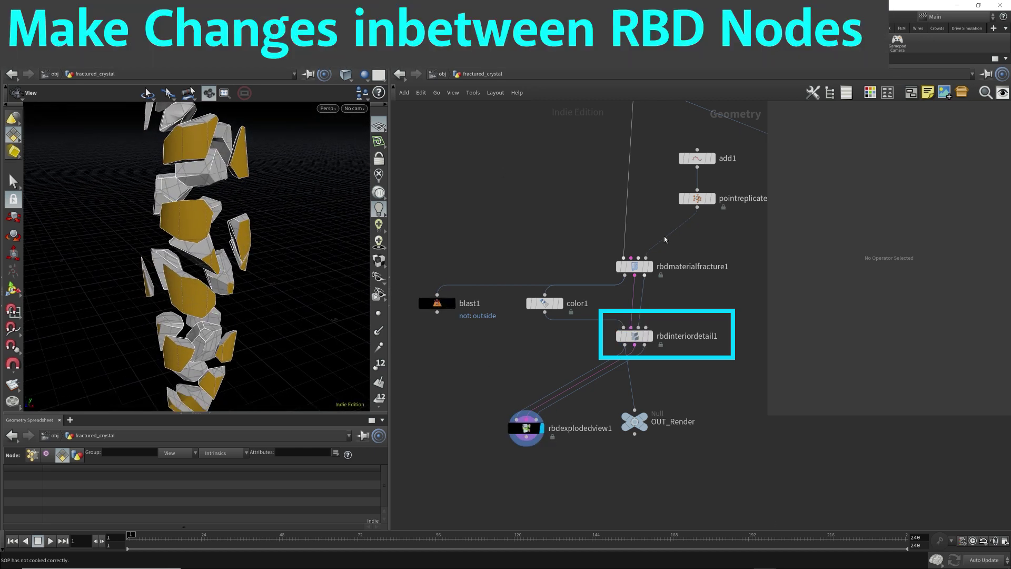
- Move blast1 up away from the node chain and shift color1 closer to the wires between rbdmaterialfracture1 and rbdinteriordetail1
drag(438, 303, 434, 240)
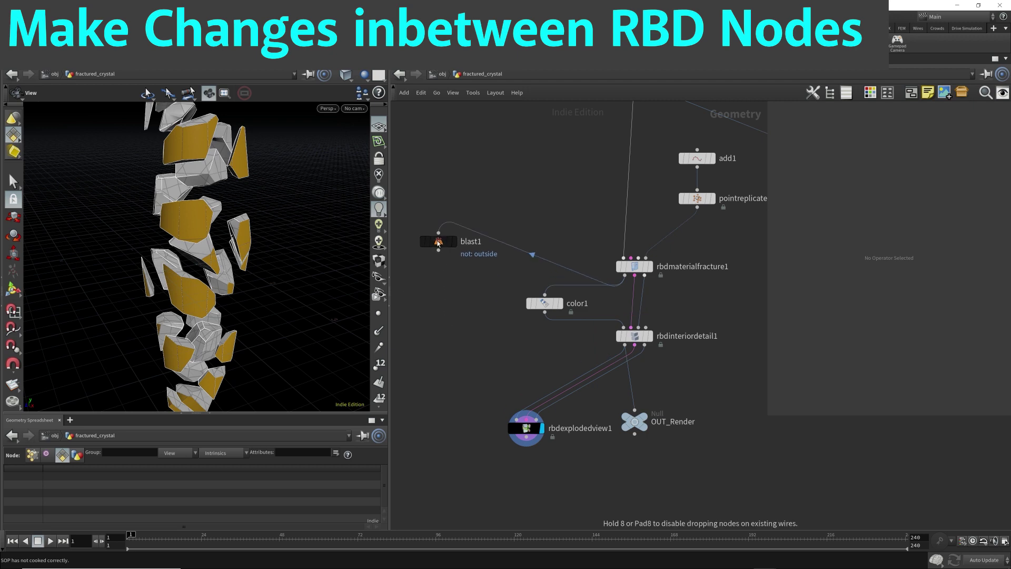
click(635, 267)
click(635, 336)
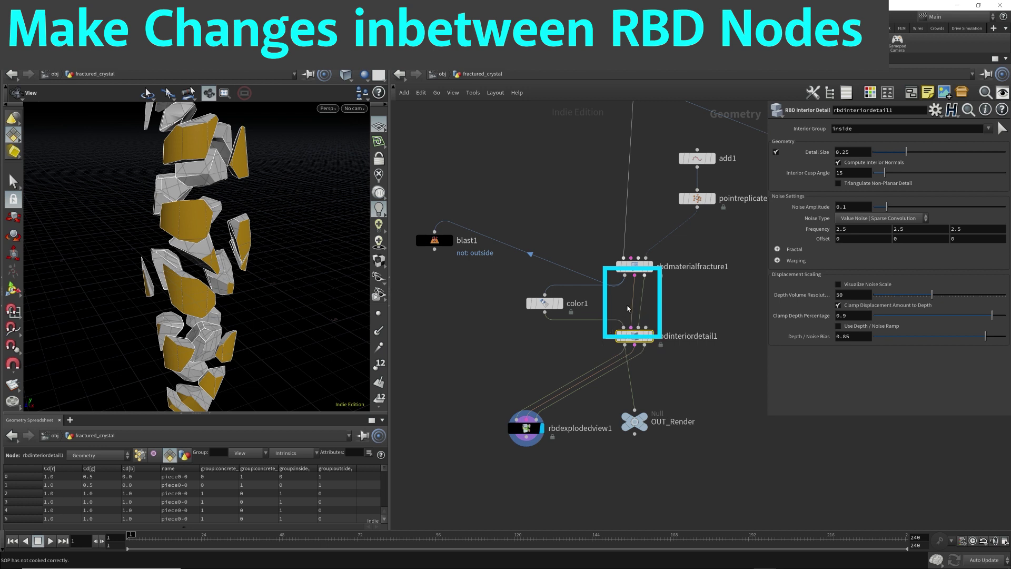
mouse_move(554, 312)
mouse_down()
mouse_move(586, 309)
mouse_move(561, 301)
mouse_up()
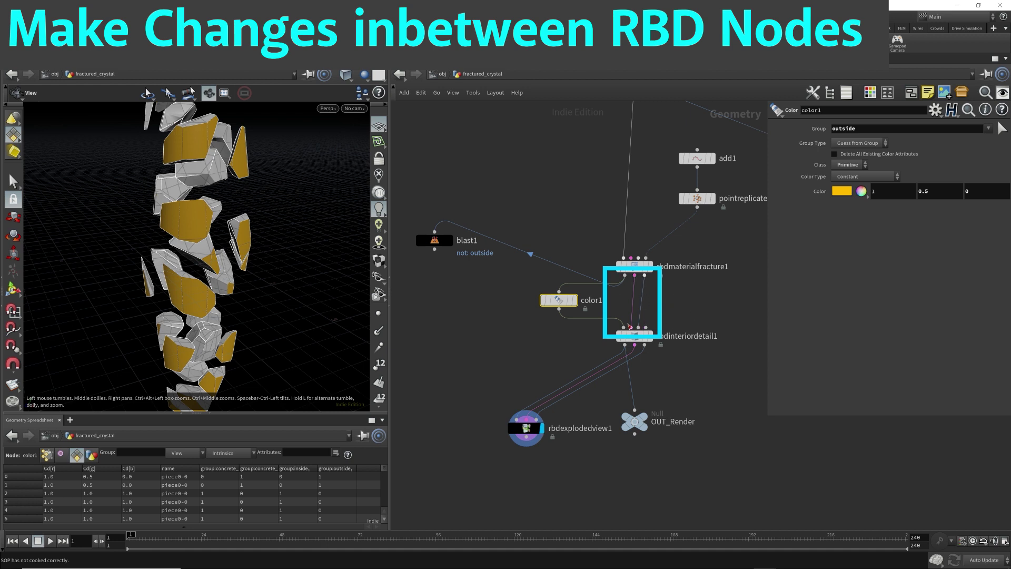
- Display rbdinteriordetail1 to view the unexploded crystal, and switch the display back to rbdexplodedview1
mouse_move(653, 342)
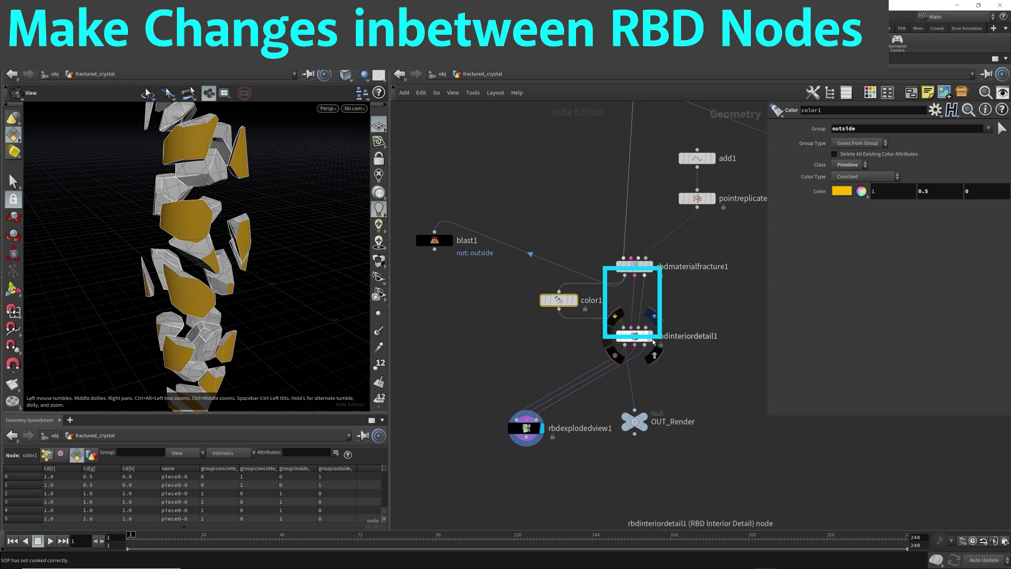
click(652, 316)
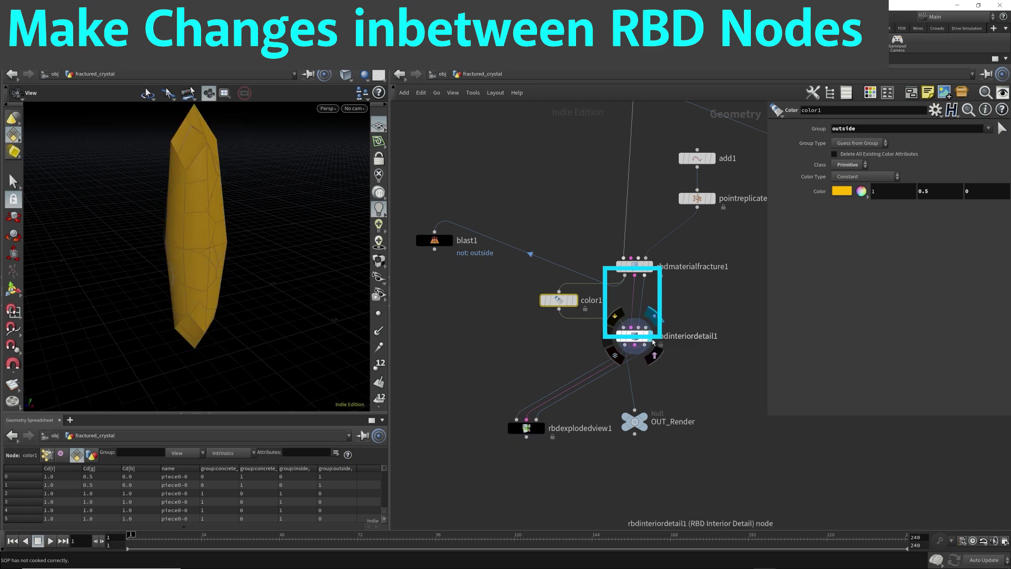
click(579, 285)
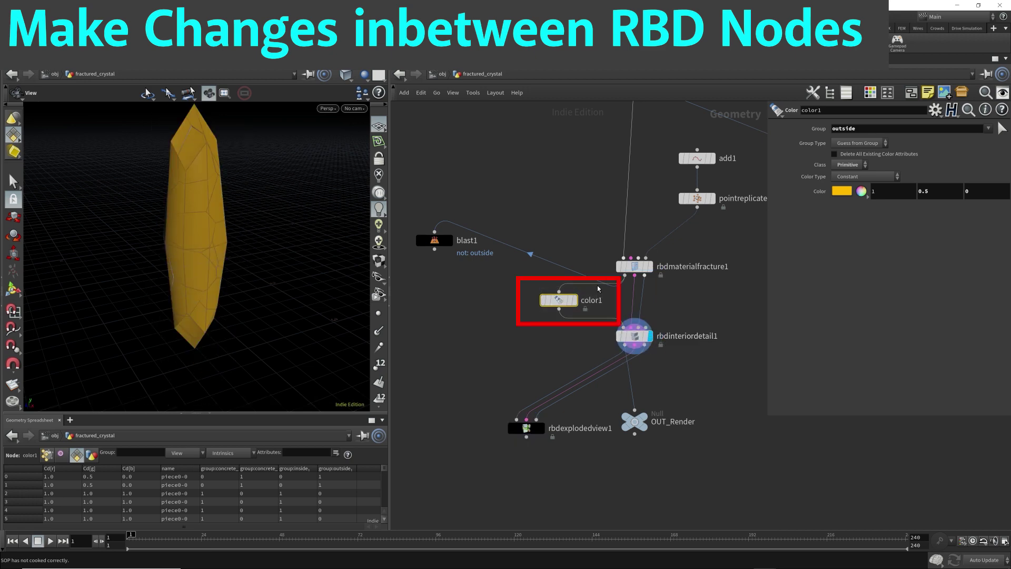
click(544, 428)
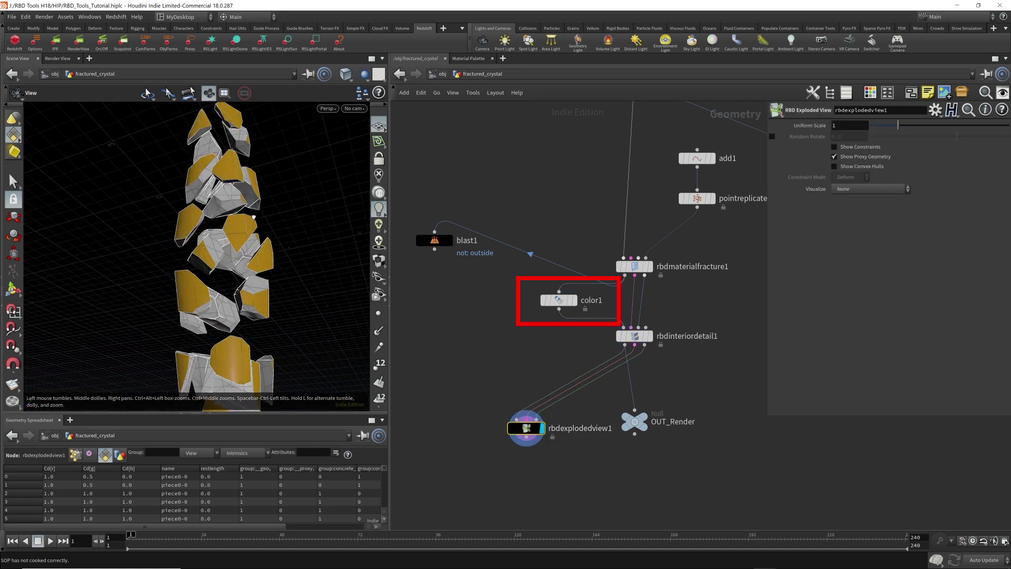
- Set the Detail Size of rbdinteriordetail1 to 0.1 and examine the interior faces of the pieces
click(635, 336)
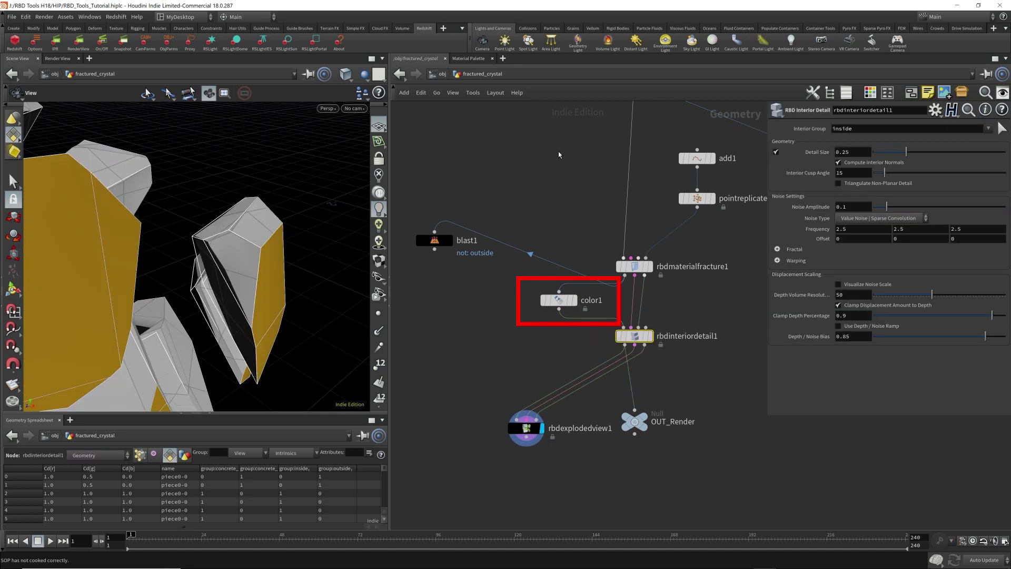
drag(599, 300, 600, 298)
drag(599, 347, 735, 331)
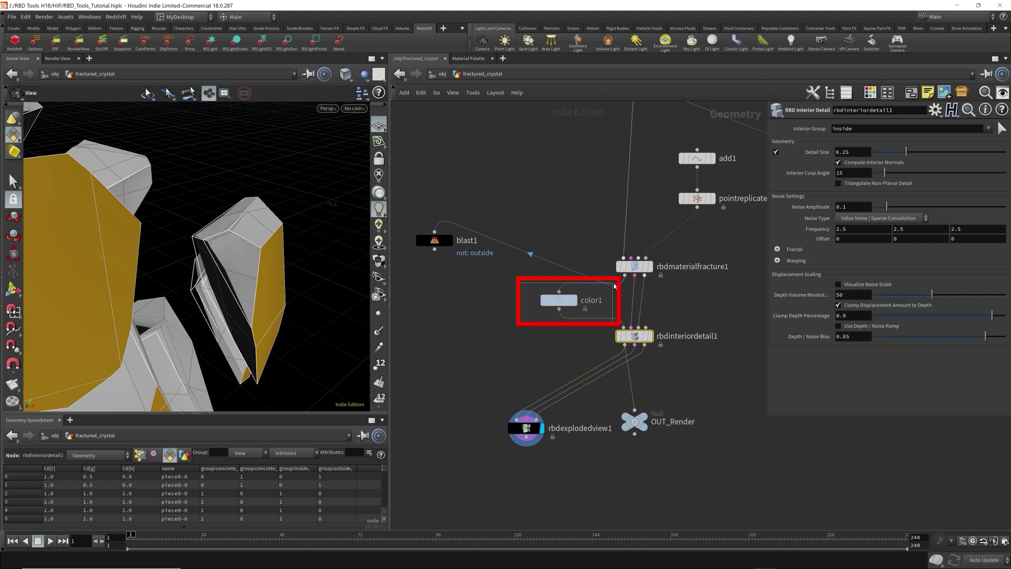
click(559, 300)
click(626, 335)
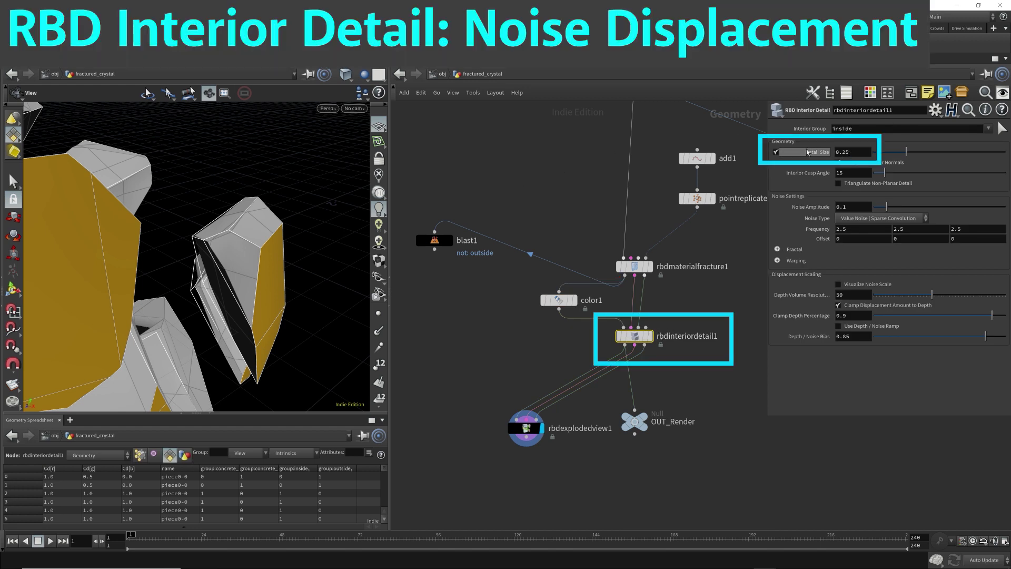
drag(855, 153, 814, 159)
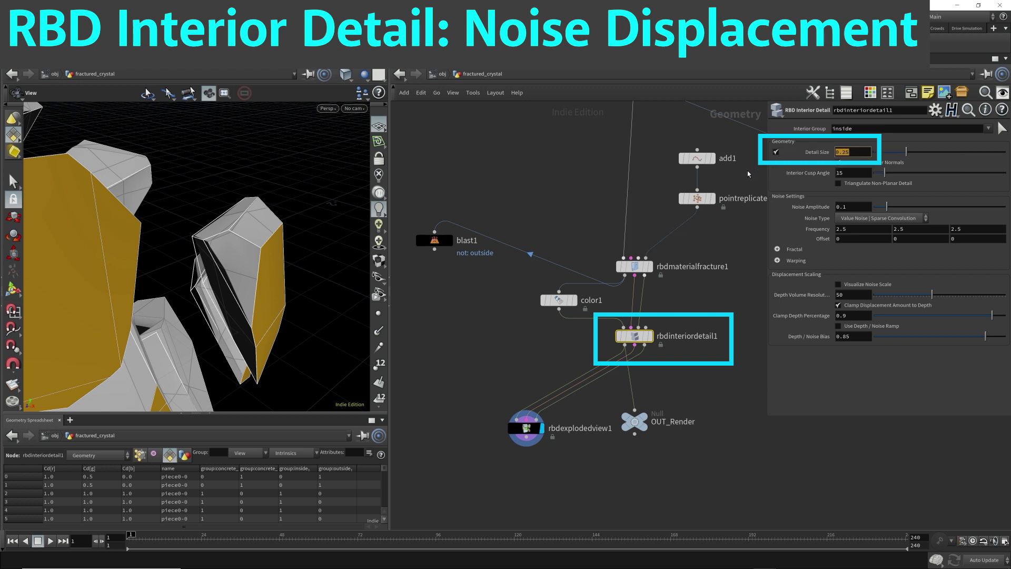
key(Right)
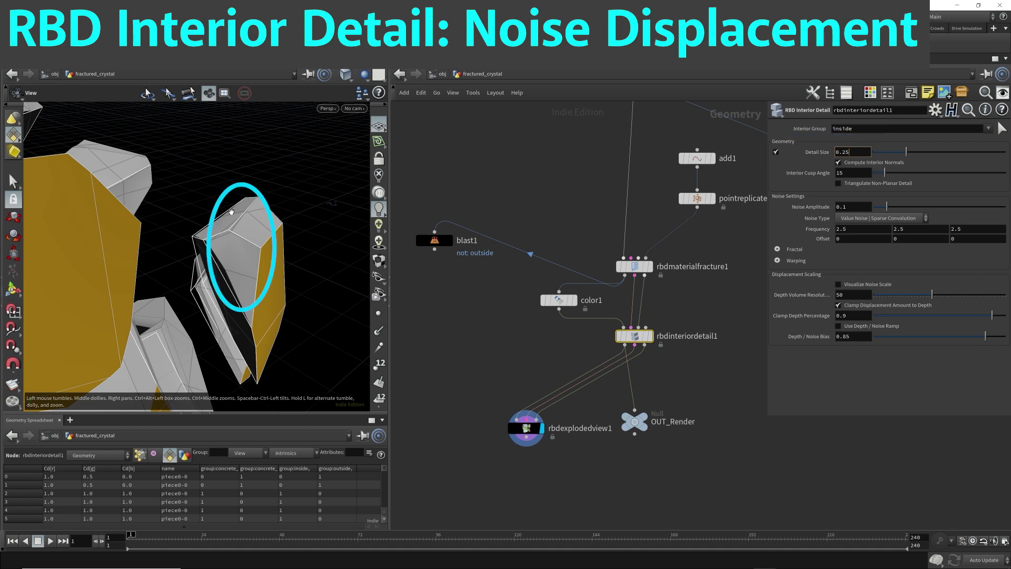
drag(858, 151, 806, 147)
text(0.1)
key(Return)
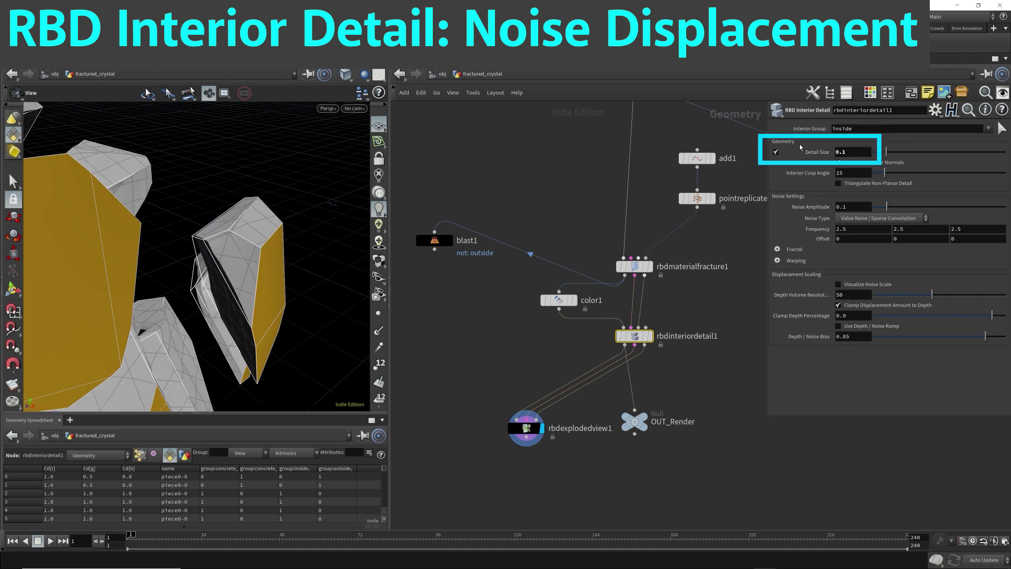
drag(285, 232, 206, 239)
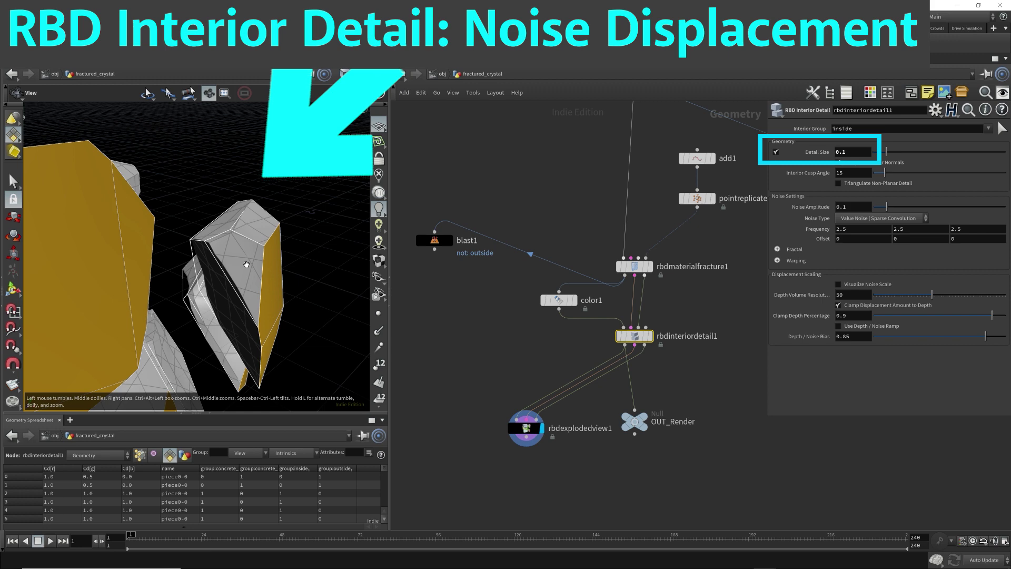
drag(236, 212, 295, 212)
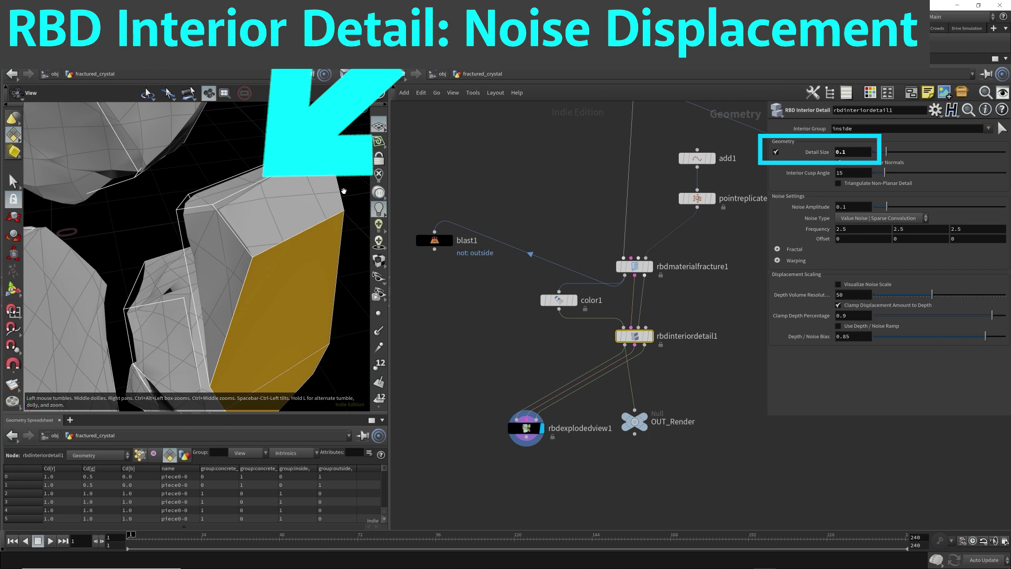
- Compare the interior mesh density by setting the Detail Size to 0.25 and back to 0.1
drag(863, 152, 835, 153)
text(0.)
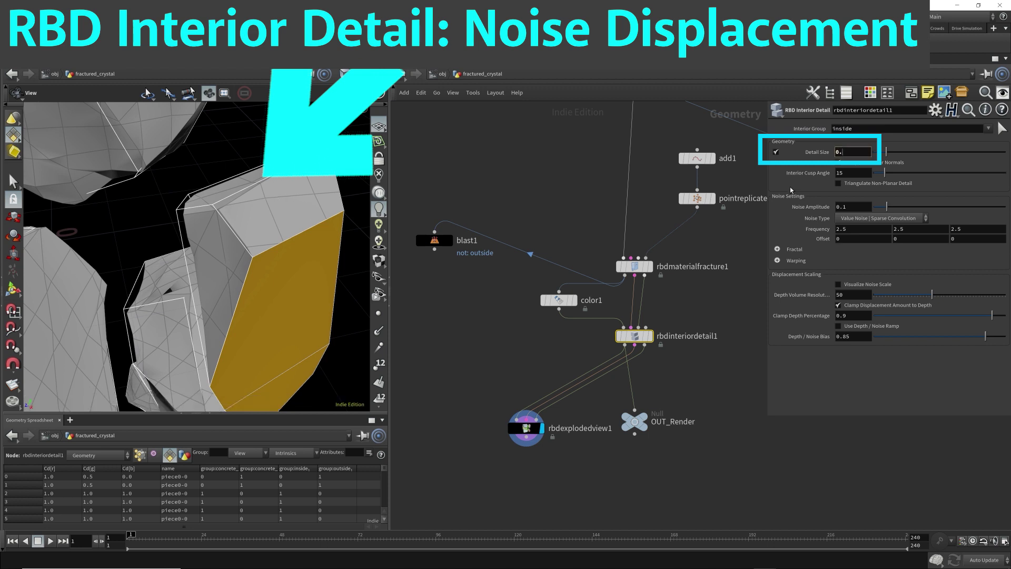
text(25)
key(Return)
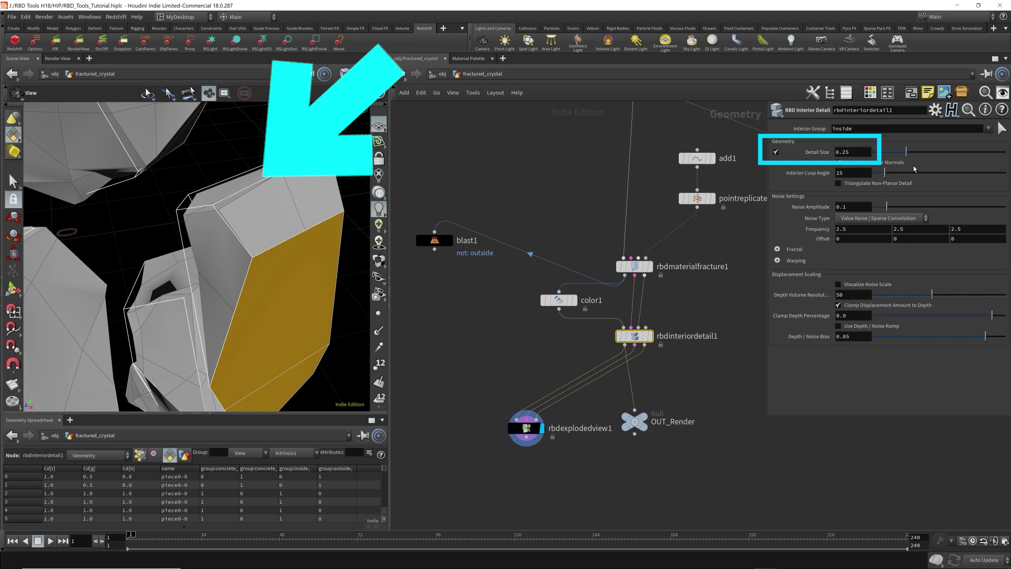
click(860, 153)
text(0.)
key(Return)
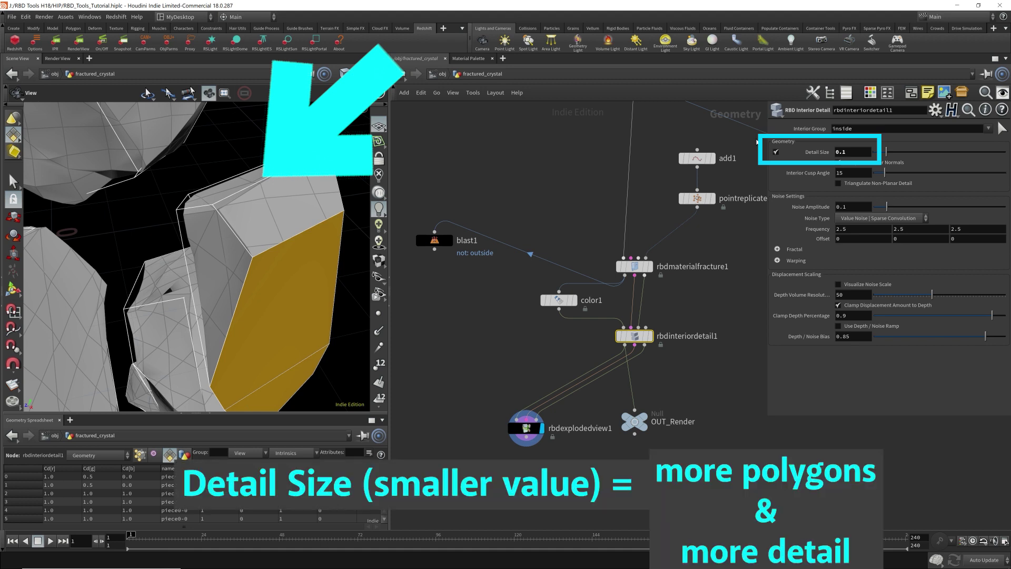
- Set the Detail Size of rbdinteriordetail1 to 0.05 and check the interior faces of the pieces
click(864, 153)
key(Return)
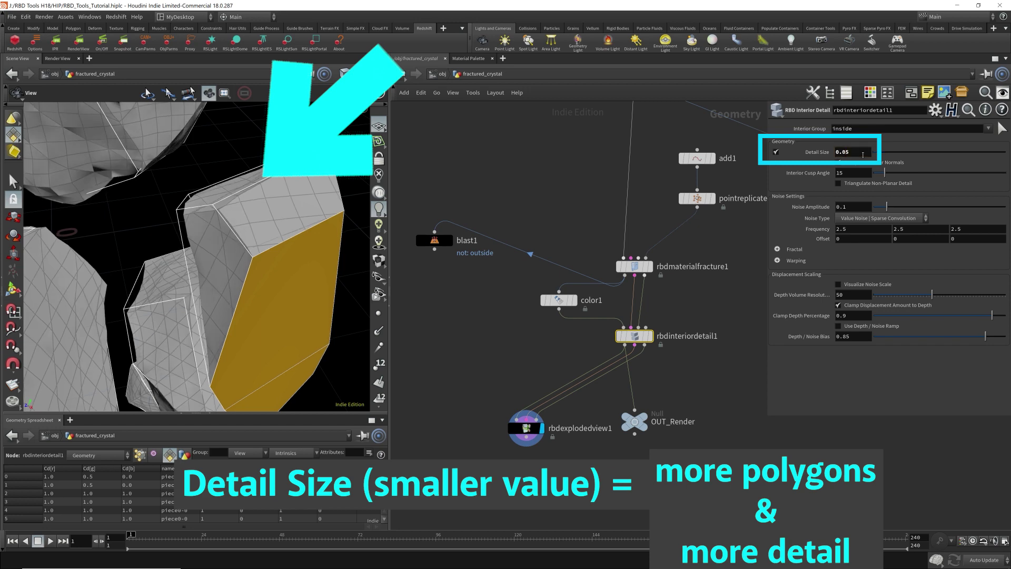
drag(279, 184, 272, 232)
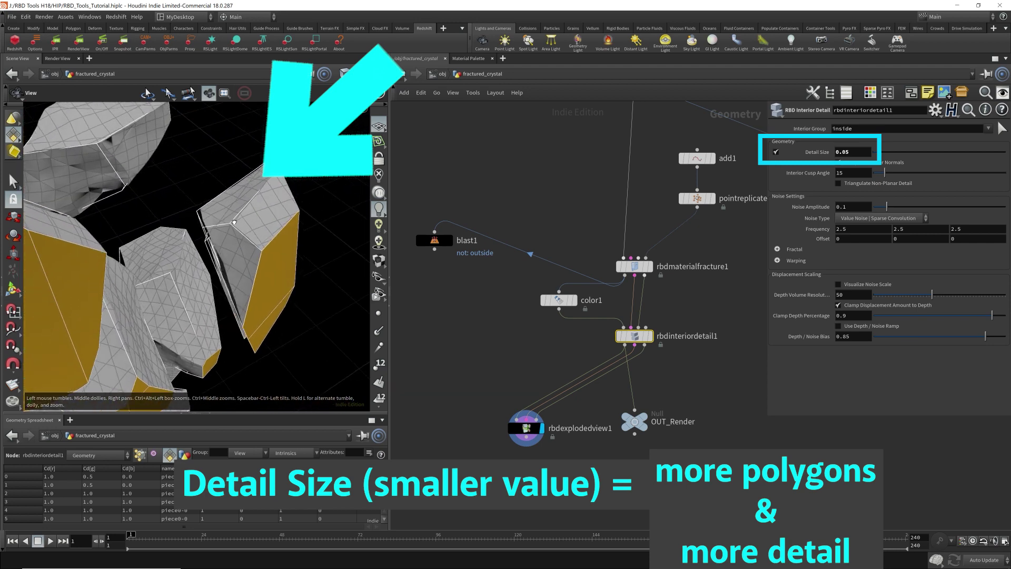
- Duplicate rbdexplodedview1, wire the copy to the rbdmaterialfracture1 outputs, place it below blast1 and display it
mouse_move(528, 428)
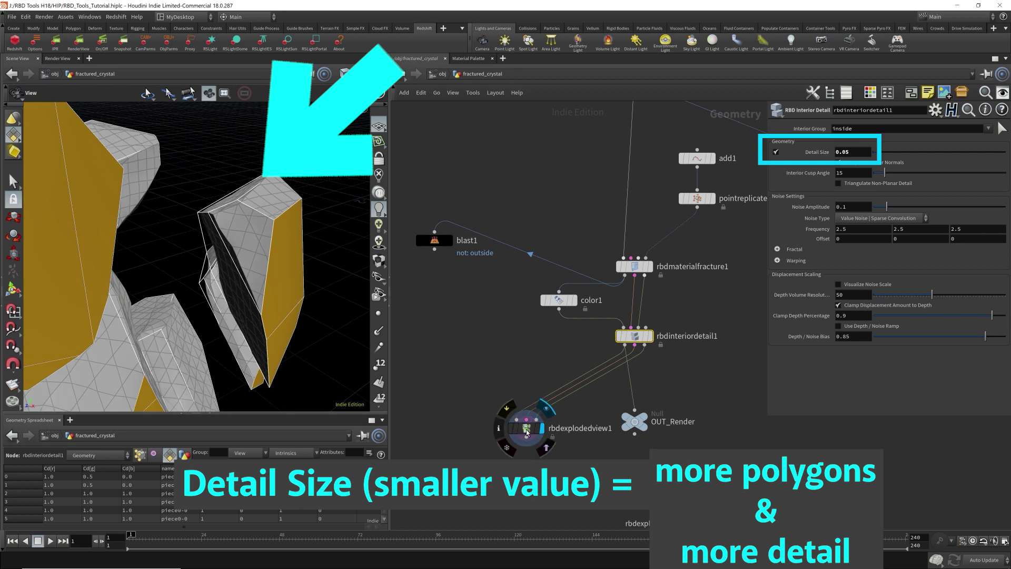
alt+drag(526, 429, 624, 276)
drag(469, 350, 435, 300)
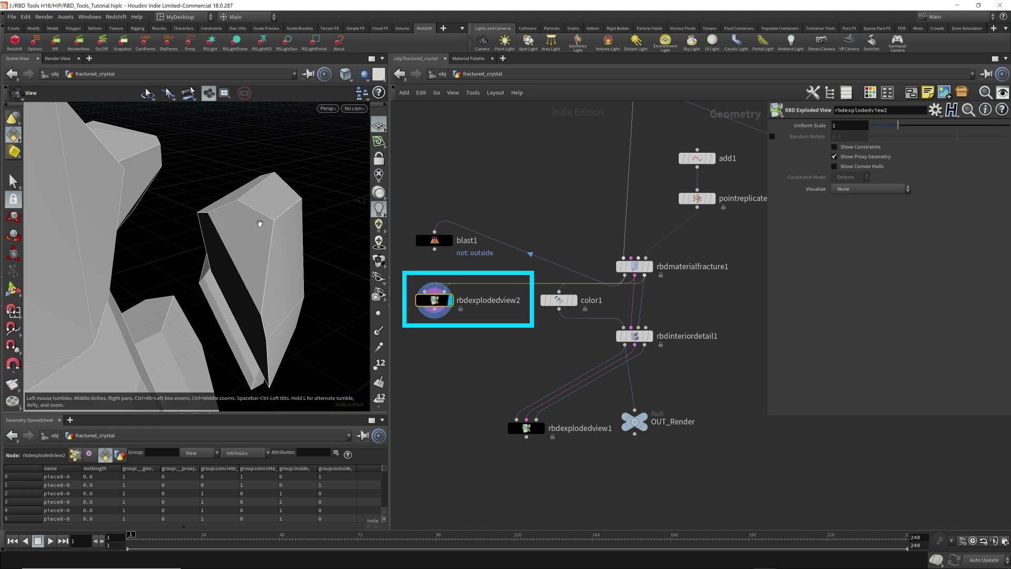
- Move the nodes below rbdmaterialfracture1 further down to make room, and align rbdinteriordetail1 beneath it
drag(764, 277, 413, 501)
drag(558, 300, 565, 375)
click(732, 351)
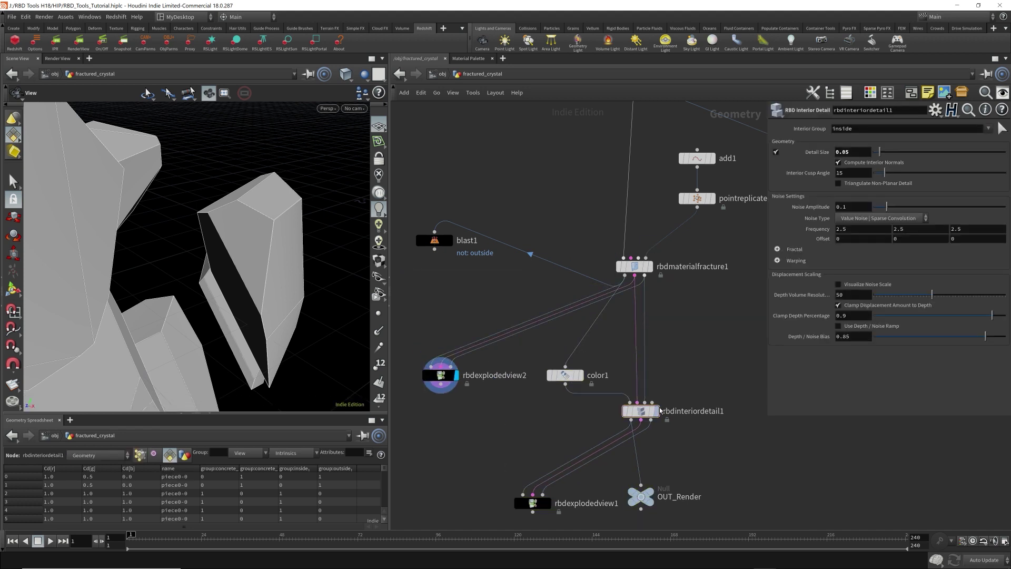
drag(660, 411, 653, 412)
- Place rbdexplodedview1 beneath rbdexplodedview2 and display it to examine the noise displacement on the interior surfaces
click(493, 364)
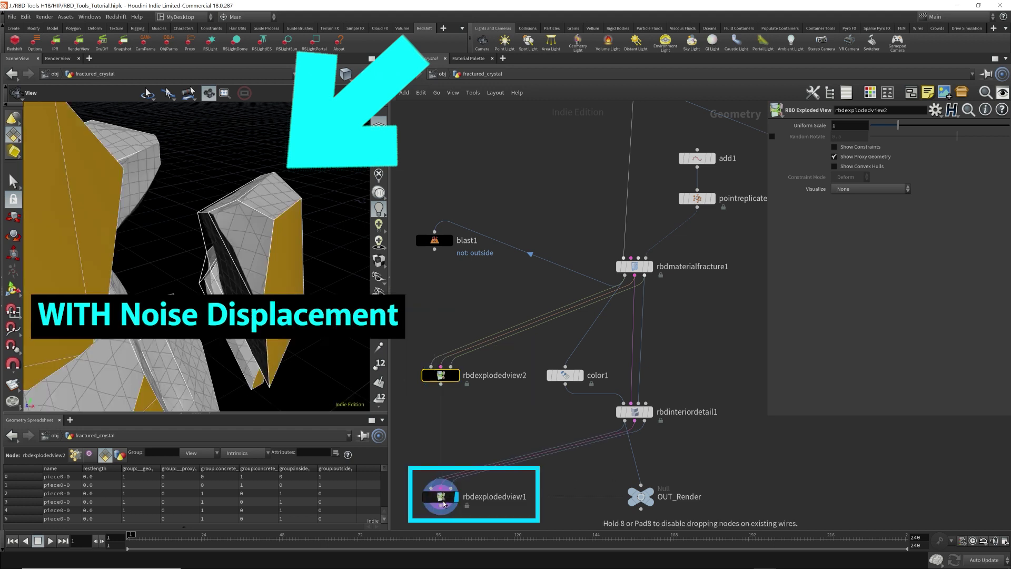
drag(446, 496, 451, 504)
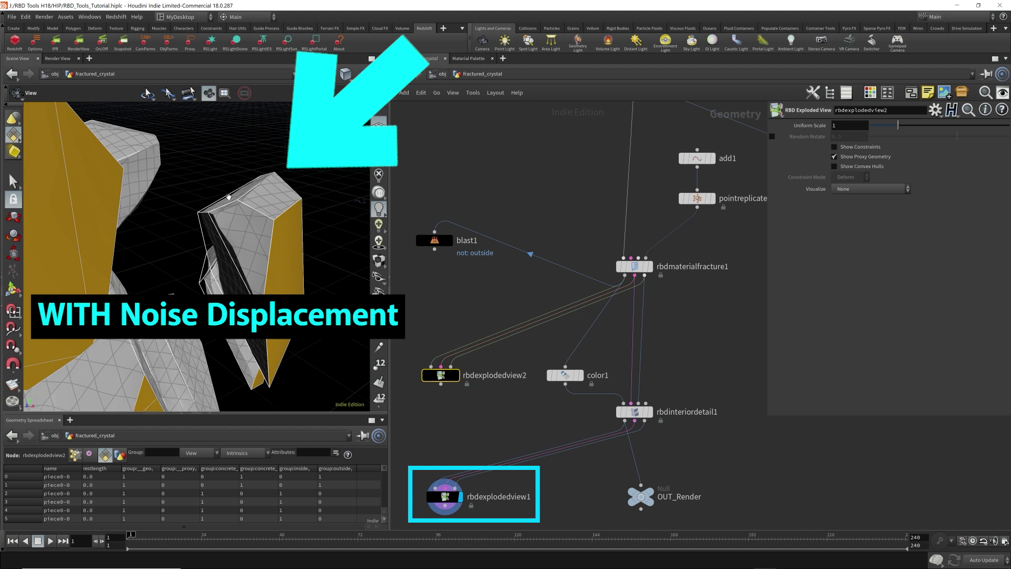
scroll(230, 196, up, 6)
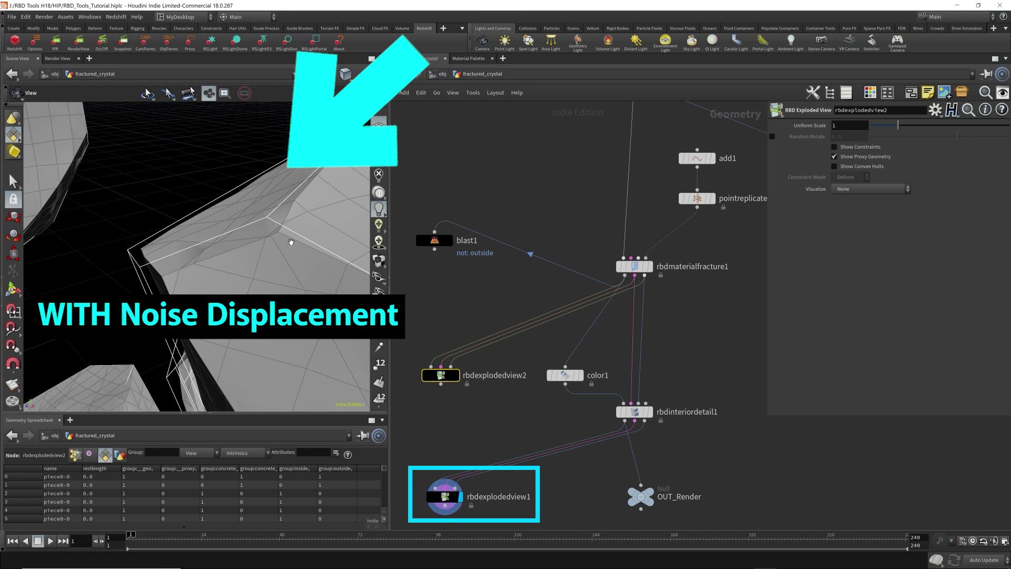
right_drag(291, 241, 74, 177)
drag(74, 177, 339, 233)
middle_drag(339, 232, 293, 239)
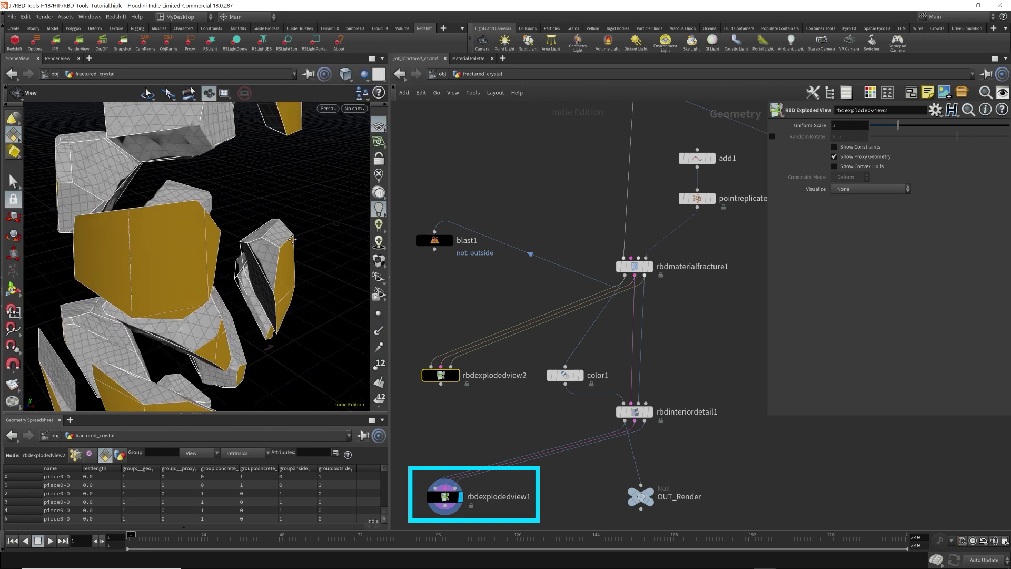
- Set the Noise Amplitude of rbdinteriordetail1 to 0.3
click(634, 412)
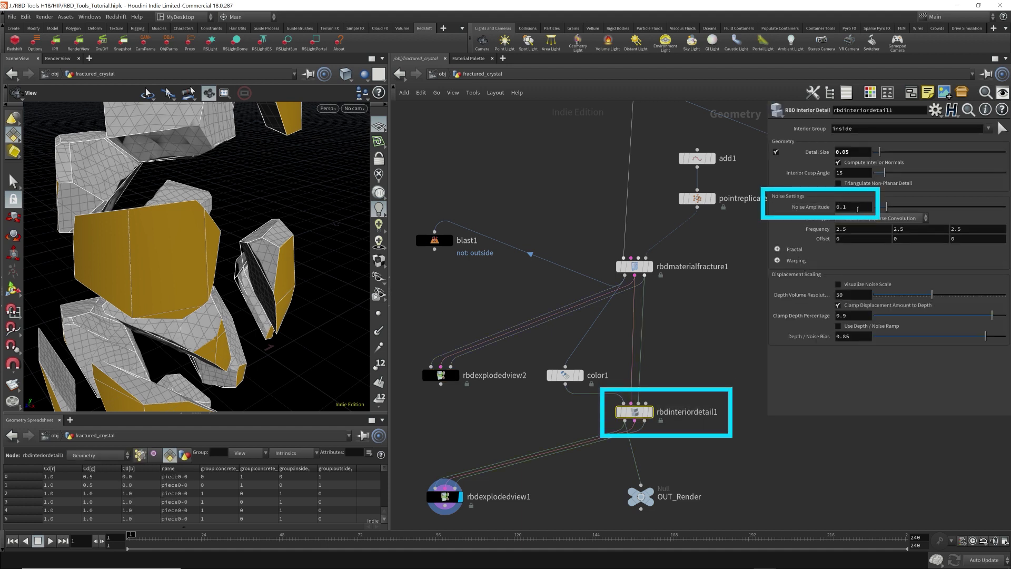
drag(860, 209, 811, 202)
text(0.3)
key(Return)
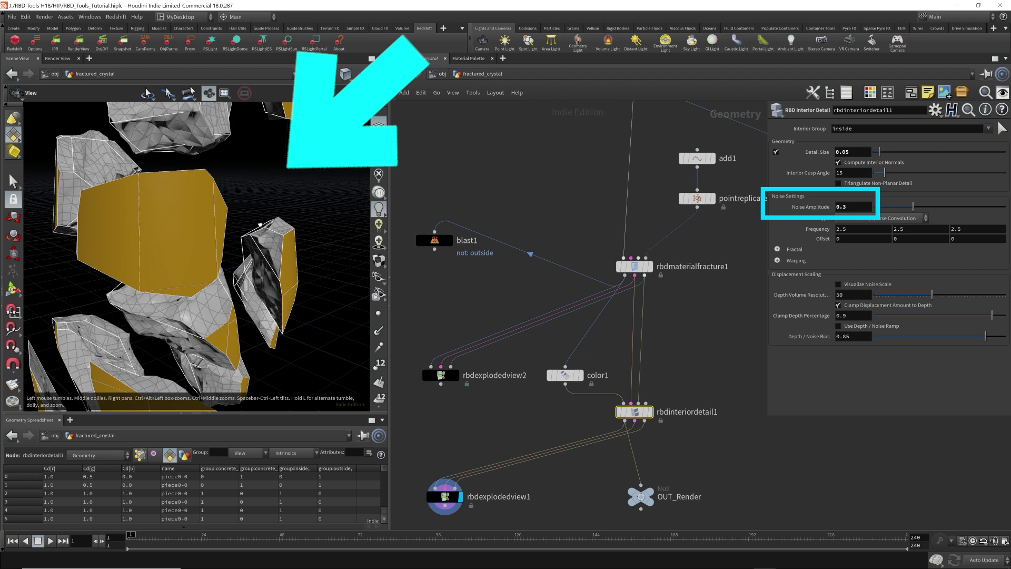
- Raise the Noise Amplitude of rbdinteriordetail1 to 0.7 and examine the interior and outside faces of the pieces up close
scroll(851, 207, up, 4)
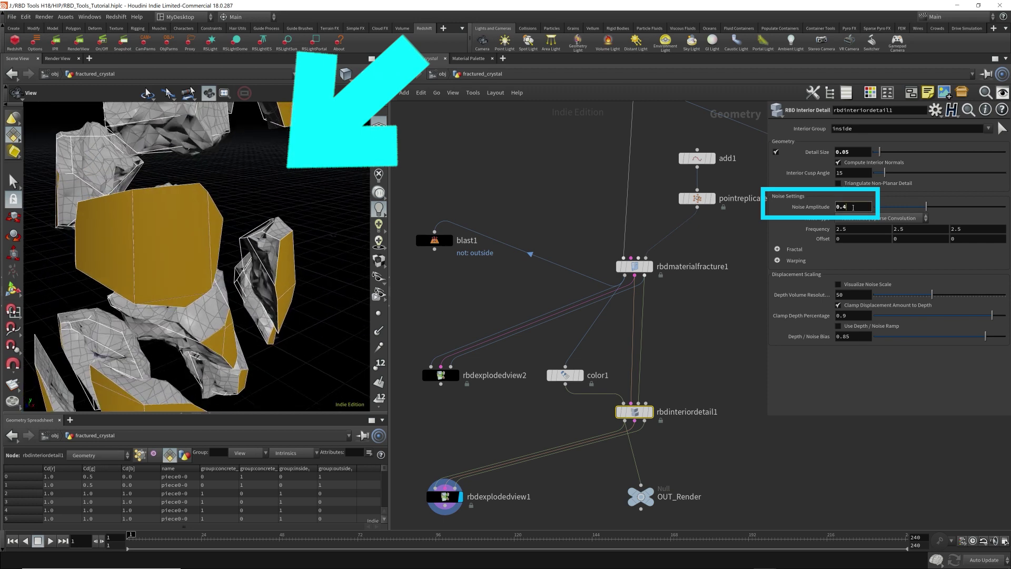
mouse_move(226, 247)
mouse_down()
mouse_move(274, 237)
mouse_move(227, 247)
mouse_up()
middle_drag(227, 247, 263, 269)
drag(263, 268, 240, 217)
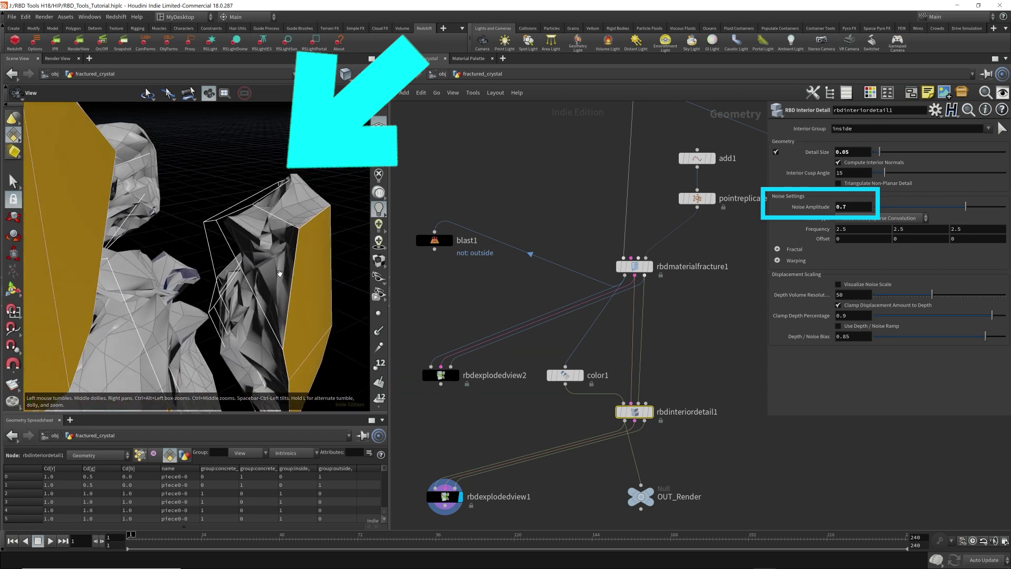
drag(280, 274, 296, 257)
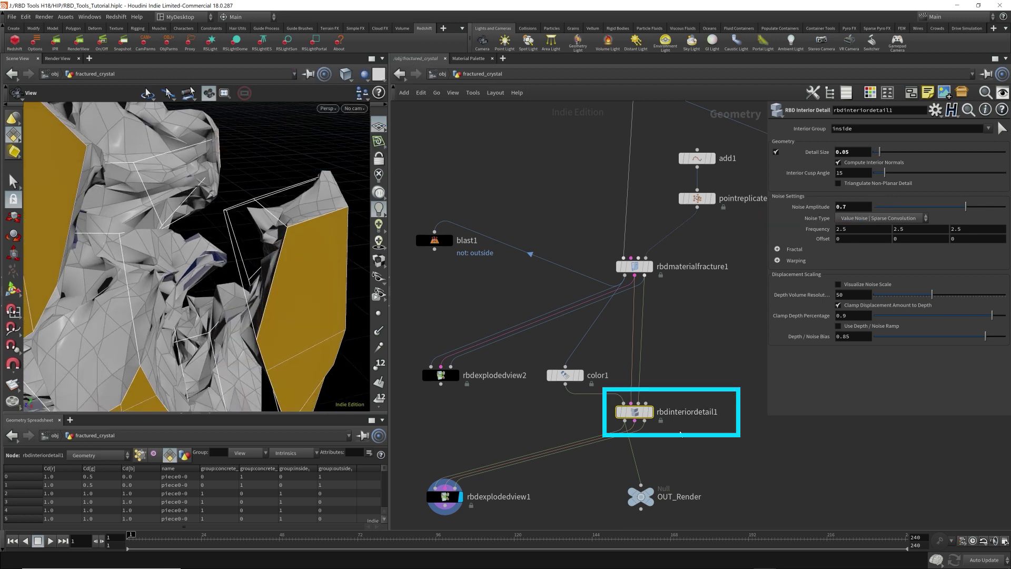
drag(337, 271, 294, 179)
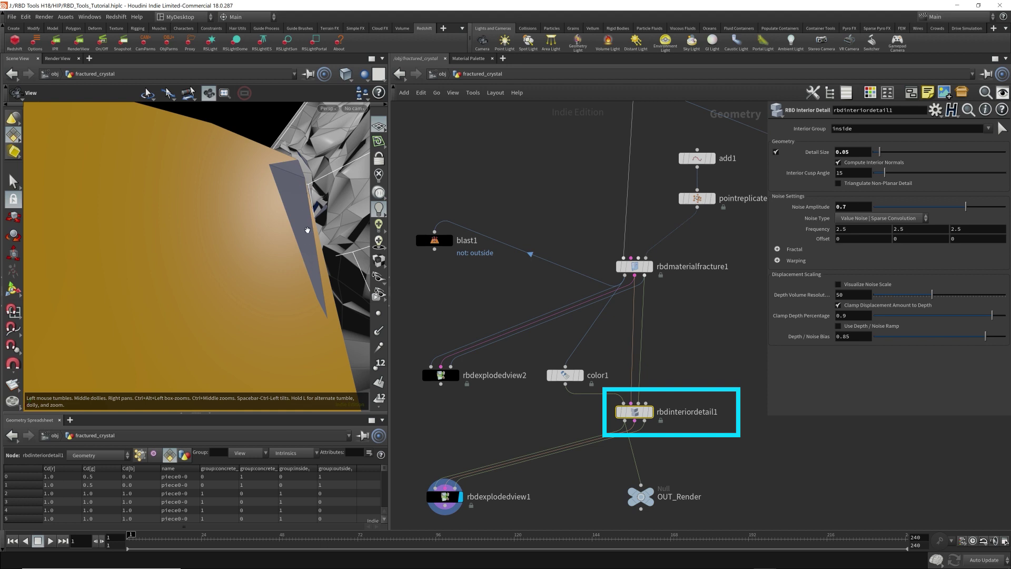
mouse_move(308, 230)
mouse_down()
mouse_move(229, 246)
mouse_move(158, 237)
mouse_move(325, 228)
mouse_up()
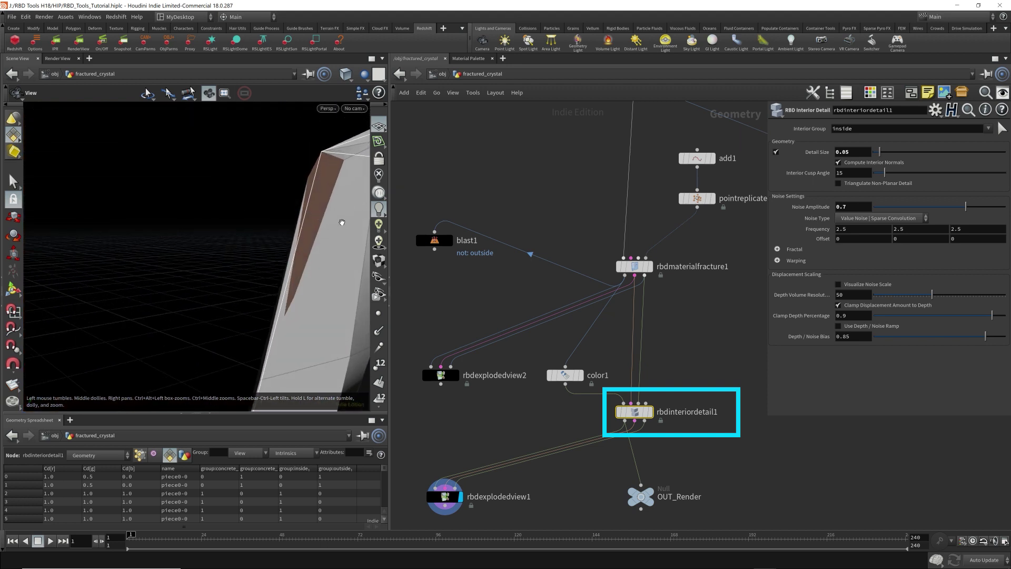
drag(339, 226, 290, 253)
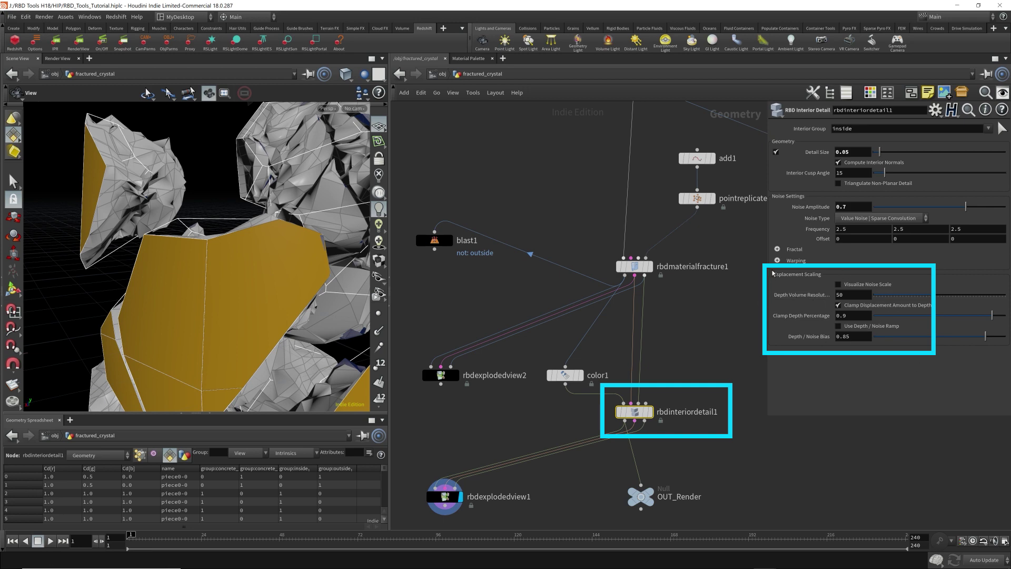
- Examine the outside and interior faces of the displaced pieces, and bypass the color1 node
mouse_move(335, 257)
mouse_down()
mouse_move(260, 265)
mouse_move(221, 214)
mouse_move(304, 258)
mouse_move(283, 259)
mouse_up()
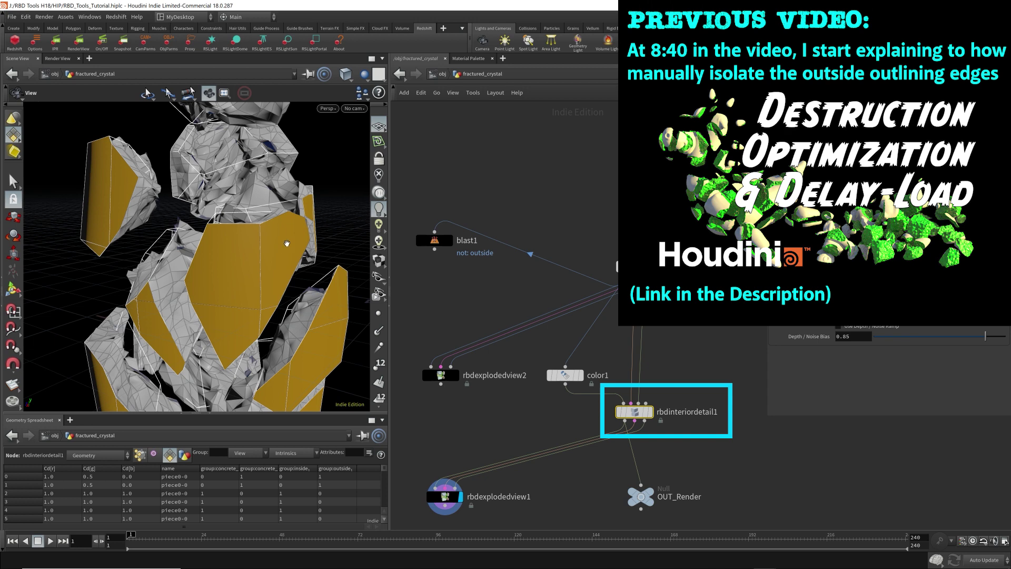
drag(278, 234, 287, 301)
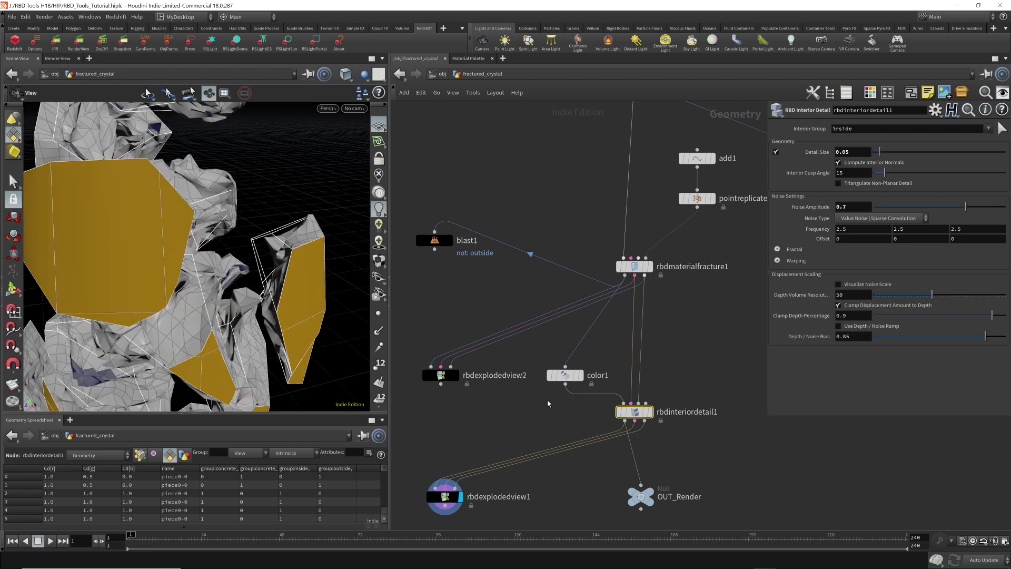
mouse_move(561, 372)
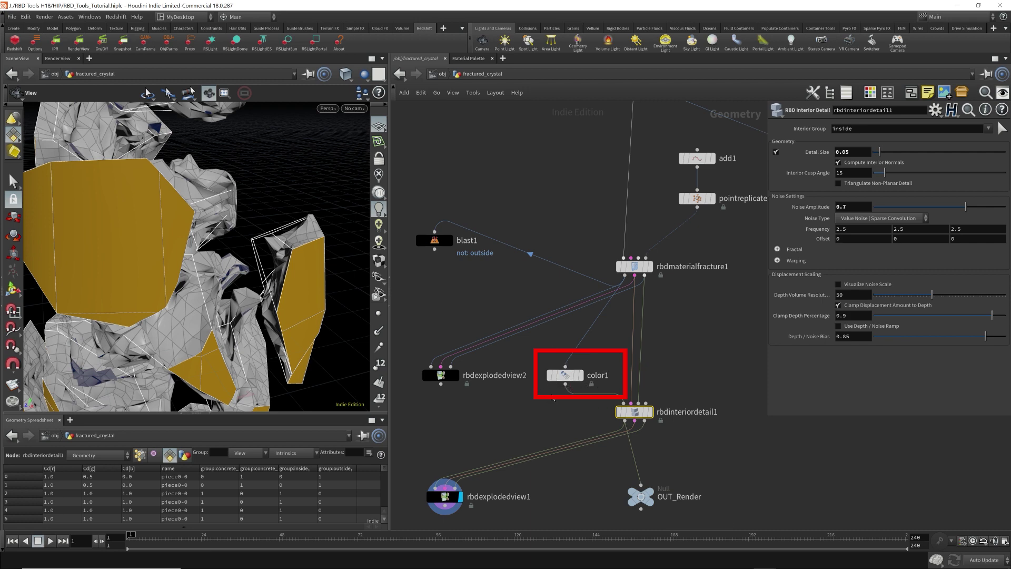
click(564, 374)
key(b)
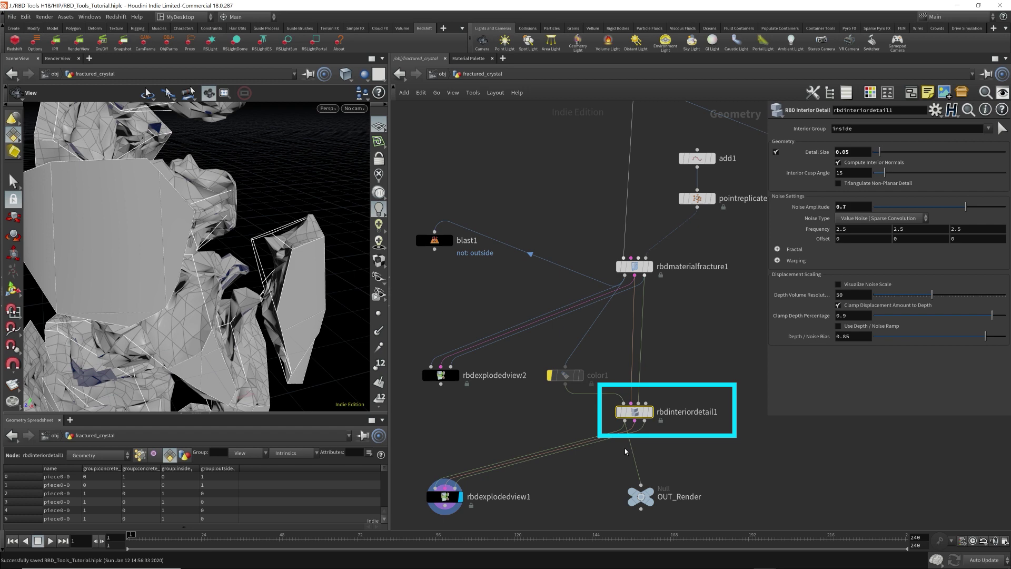
- Enable Visualize Noise Scale on rbdinteriordetail1 and view the whole exploded crystal in depth colours
click(875, 285)
drag(316, 242, 334, 222)
middle_drag(334, 222, 124, 250)
drag(124, 251, 247, 203)
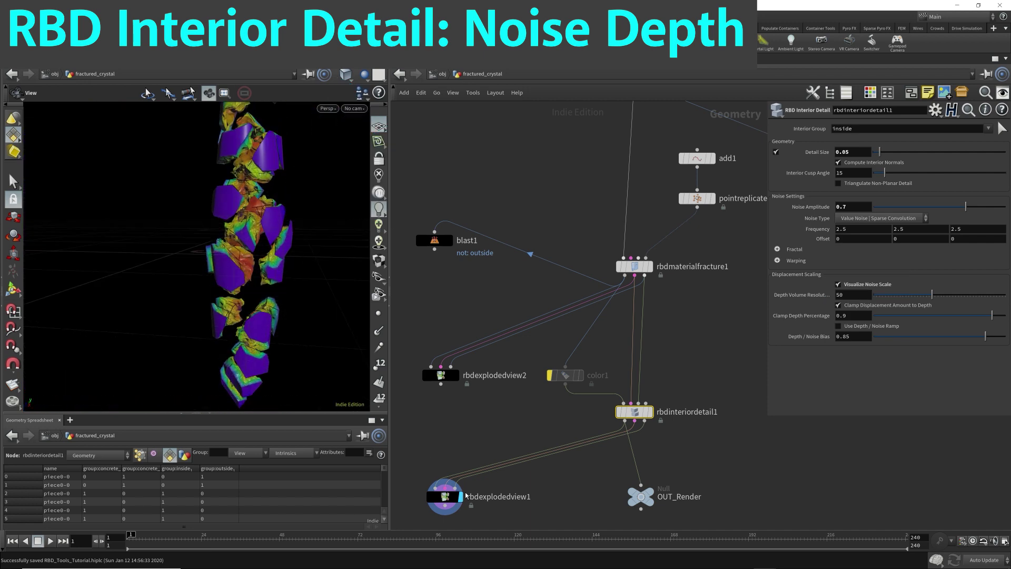
- Try a Uniform Scale of 0.3 on rbdexplodedview1, restore it to 1, and examine the noise colours on the pieces
click(445, 496)
click(856, 127)
scroll(856, 127, down, 5)
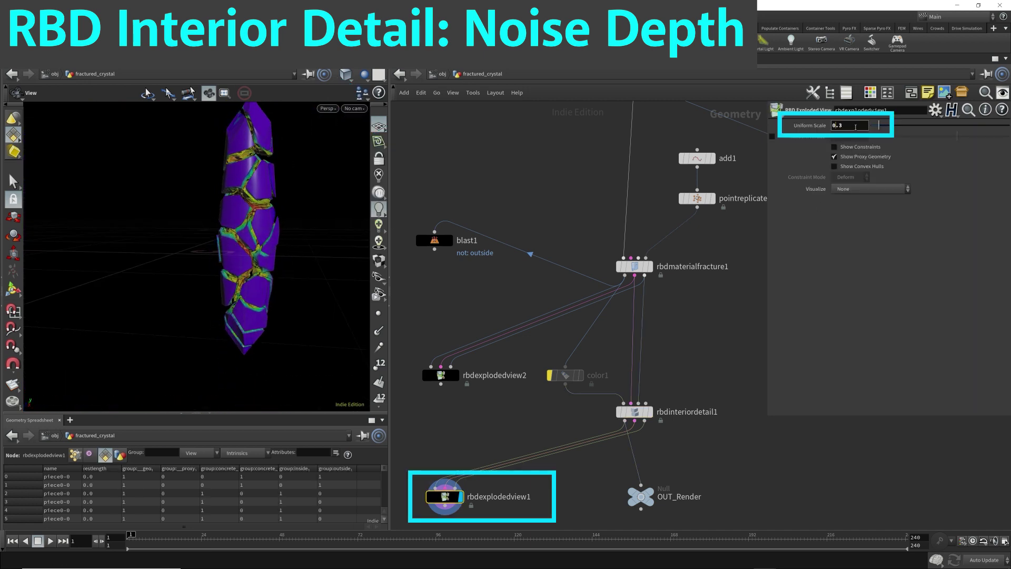
drag(321, 201, 244, 251)
middle_drag(243, 251, 336, 245)
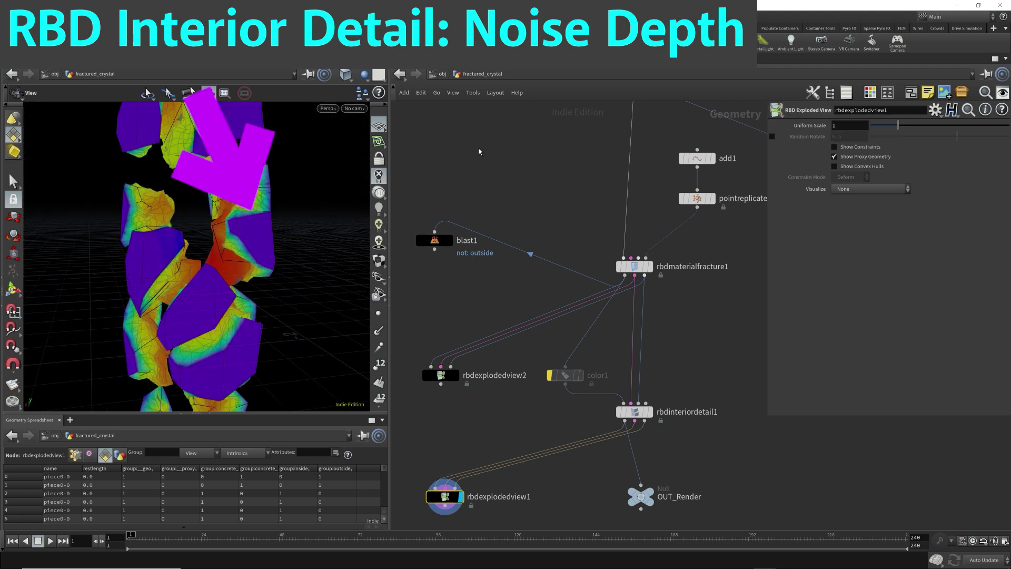
drag(248, 247, 224, 210)
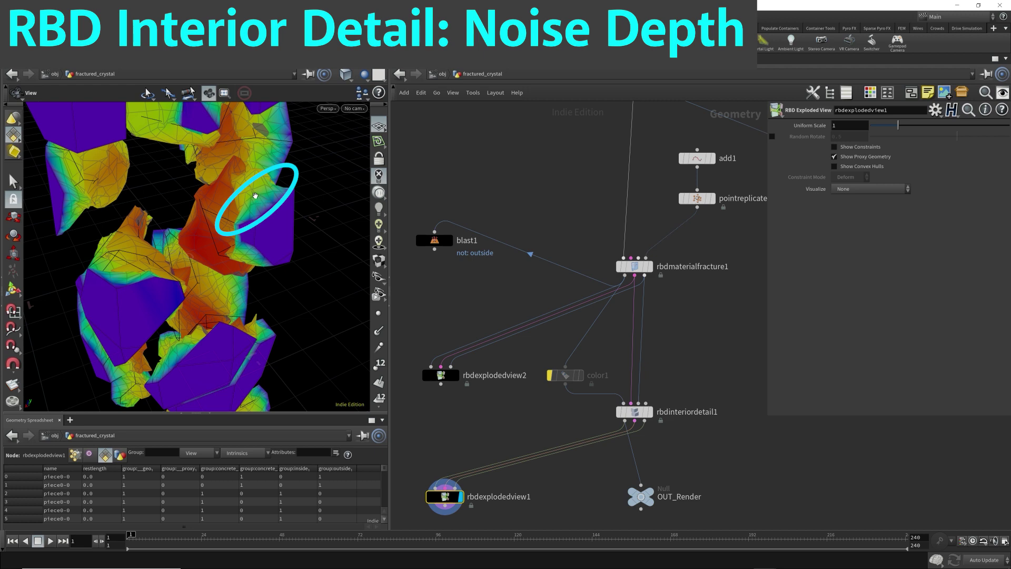
drag(198, 232, 150, 167)
- Lower the Clamp Depth Percentage of rbdinteriordetail1 to 0 and examine the interior faces
click(635, 412)
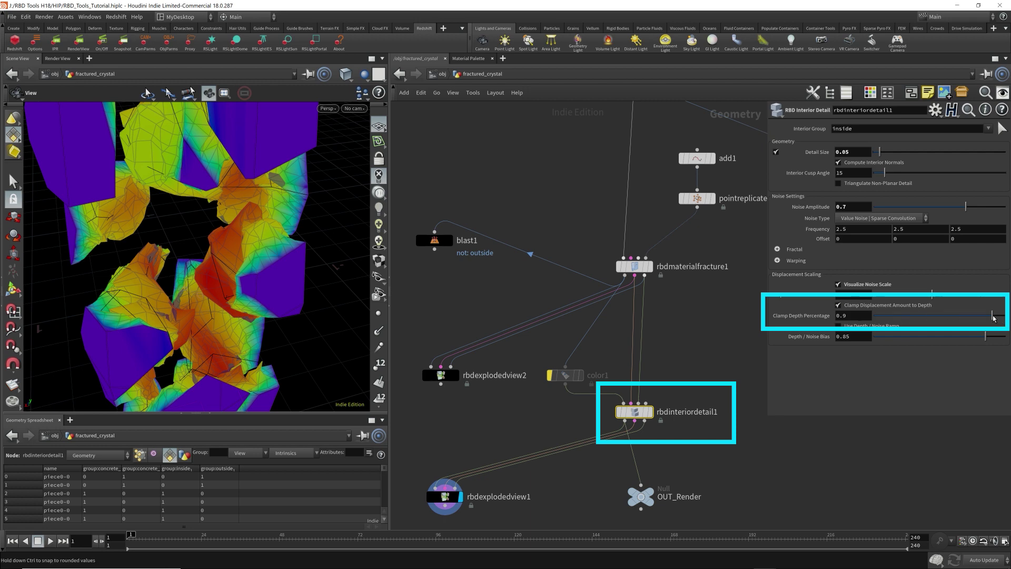
drag(993, 318, 805, 315)
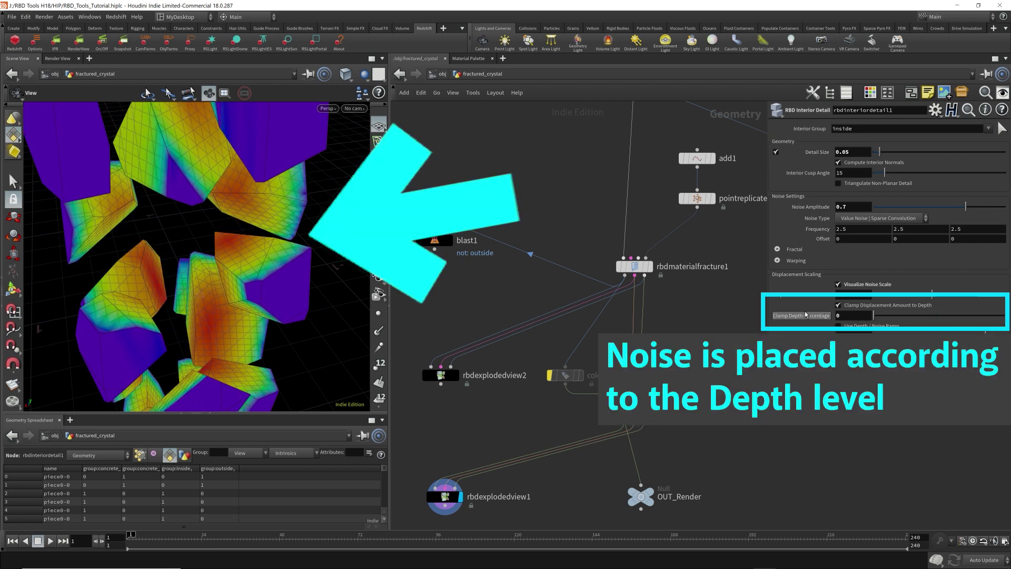
drag(238, 282, 260, 268)
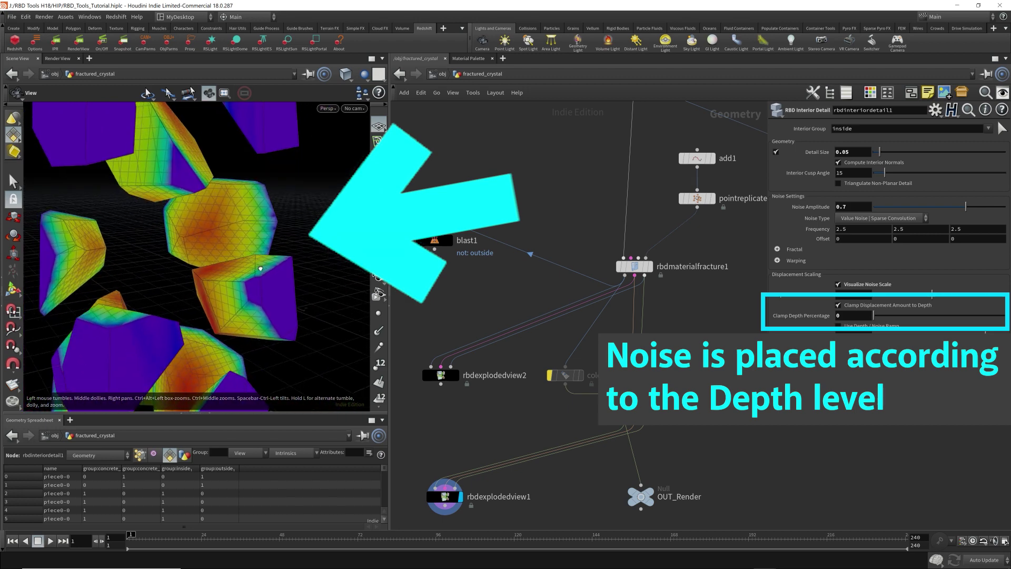
click(859, 316)
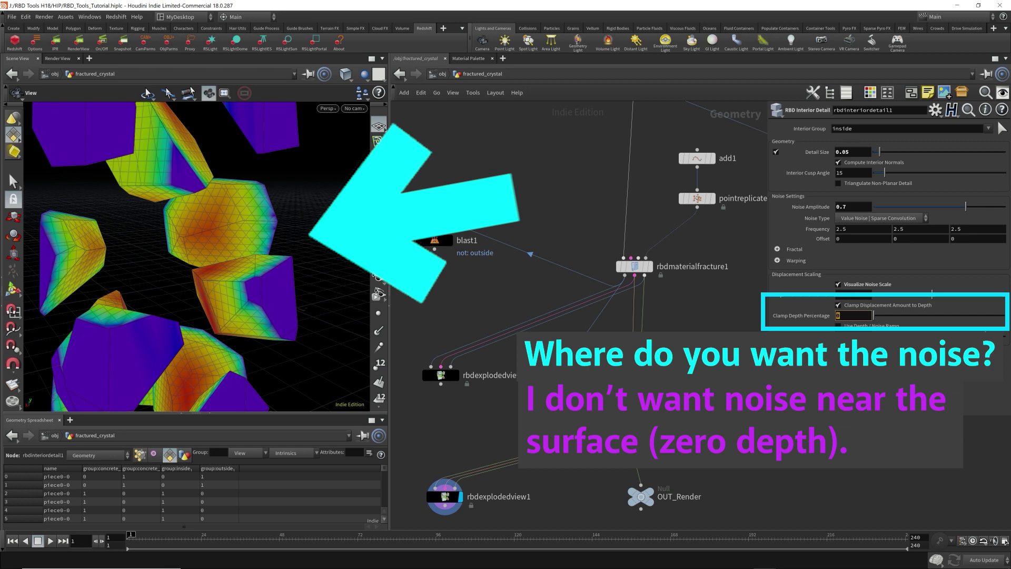
key(Return)
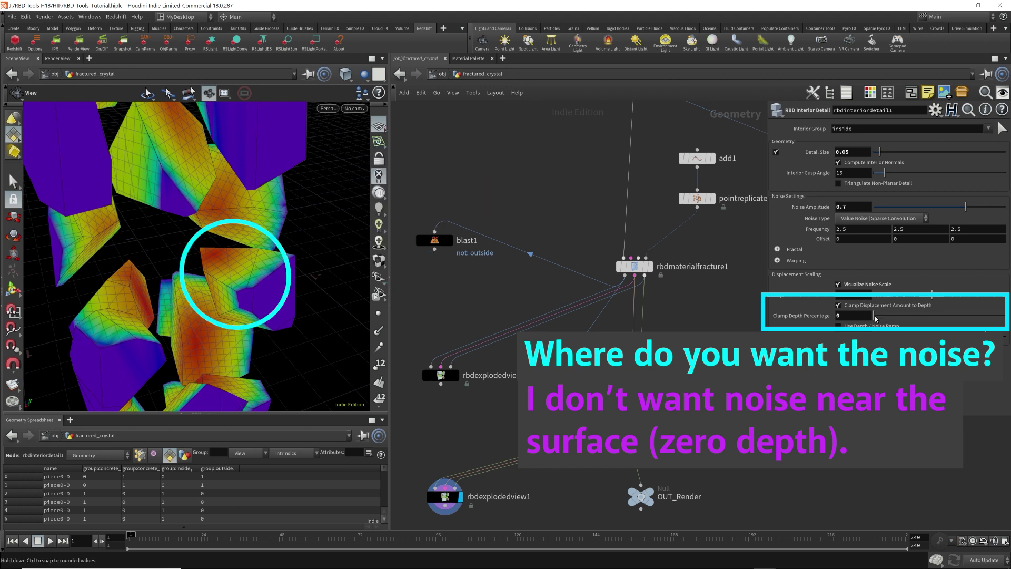
- Raise the Clamp Depth Percentage to 0.2 and examine the noise at the deepest area of a piece
drag(876, 318, 902, 321)
drag(224, 277, 282, 285)
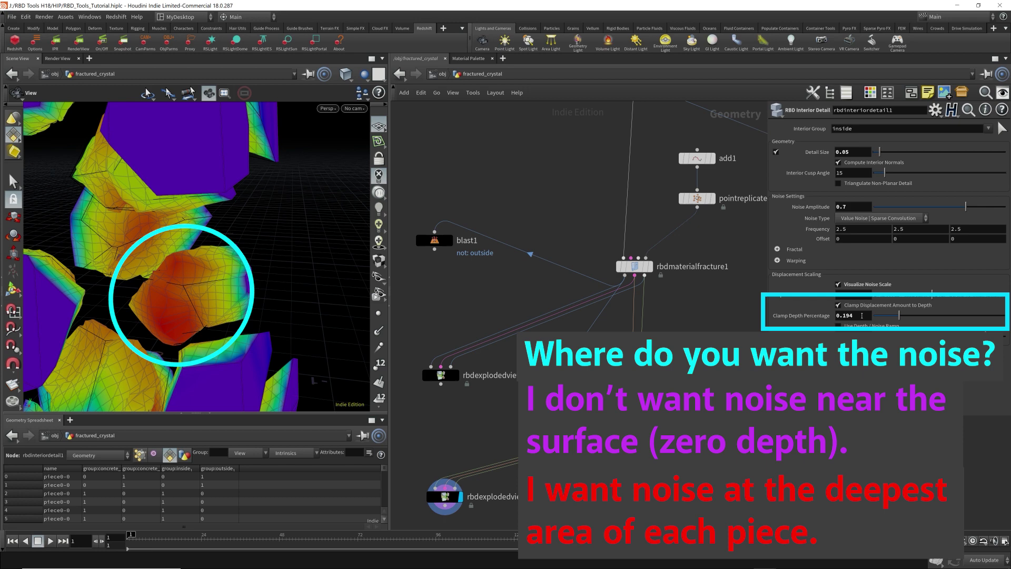
drag(863, 318, 658, 310)
text(0.2)
key(Return)
mouse_move(221, 284)
mouse_down()
mouse_move(149, 286)
mouse_move(162, 260)
mouse_move(189, 264)
mouse_move(223, 292)
mouse_move(168, 300)
mouse_move(180, 301)
mouse_up()
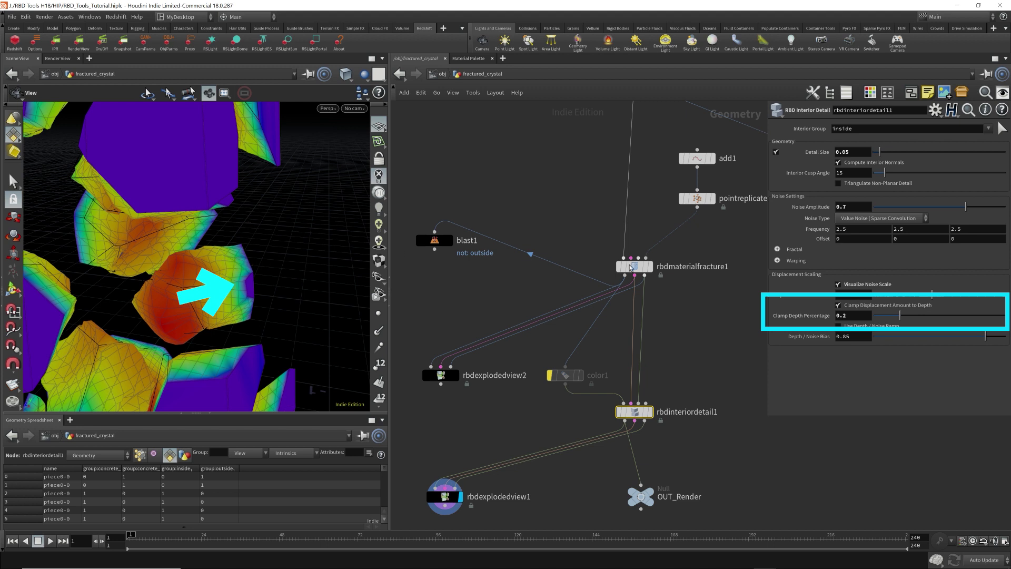
- Try a Clamp Depth Percentage of 1 and lower the Noise Amplitude to 0.5
drag(902, 320, 1008, 324)
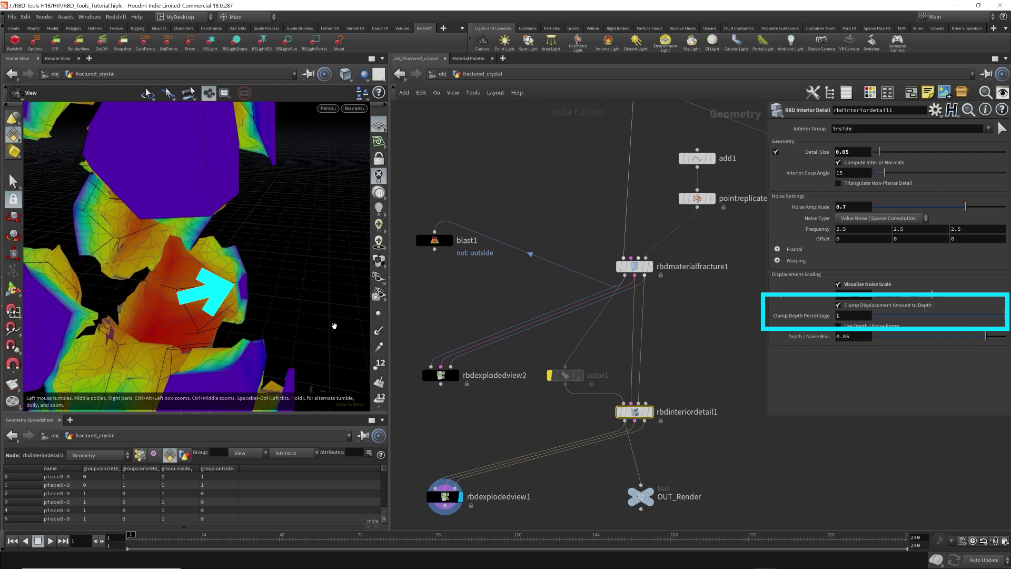
drag(237, 285, 196, 270)
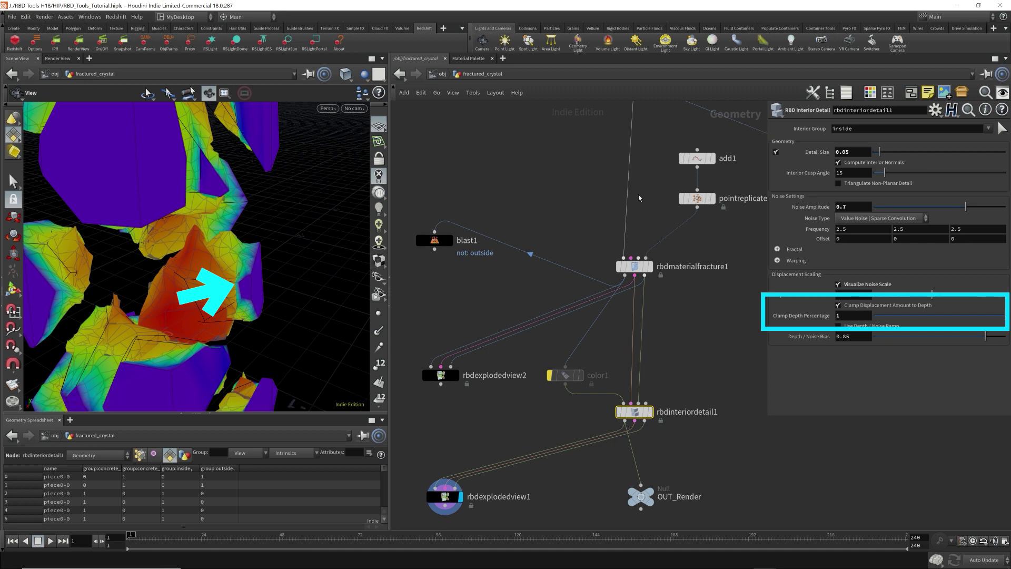
drag(285, 245, 245, 243)
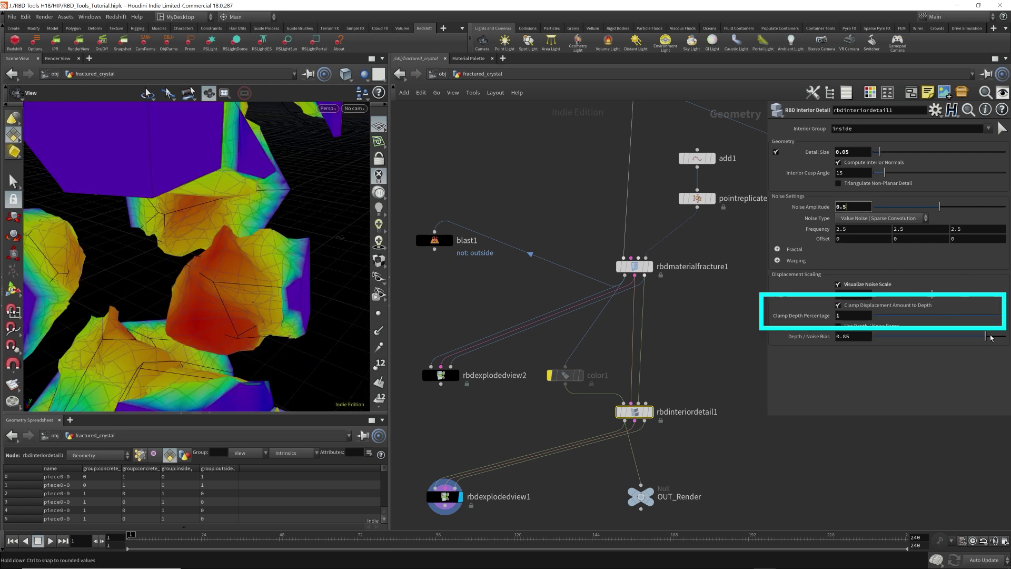
- Set the Clamp Depth Percentage to 0.35 and examine the interior faces of the pieces
drag(1000, 316, 943, 328)
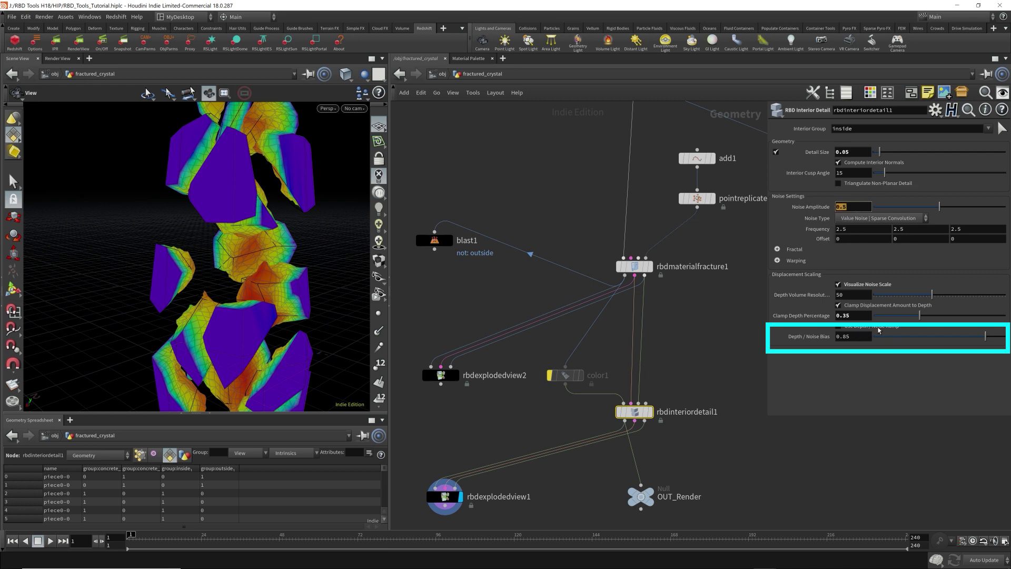
scroll(292, 271, up, 5)
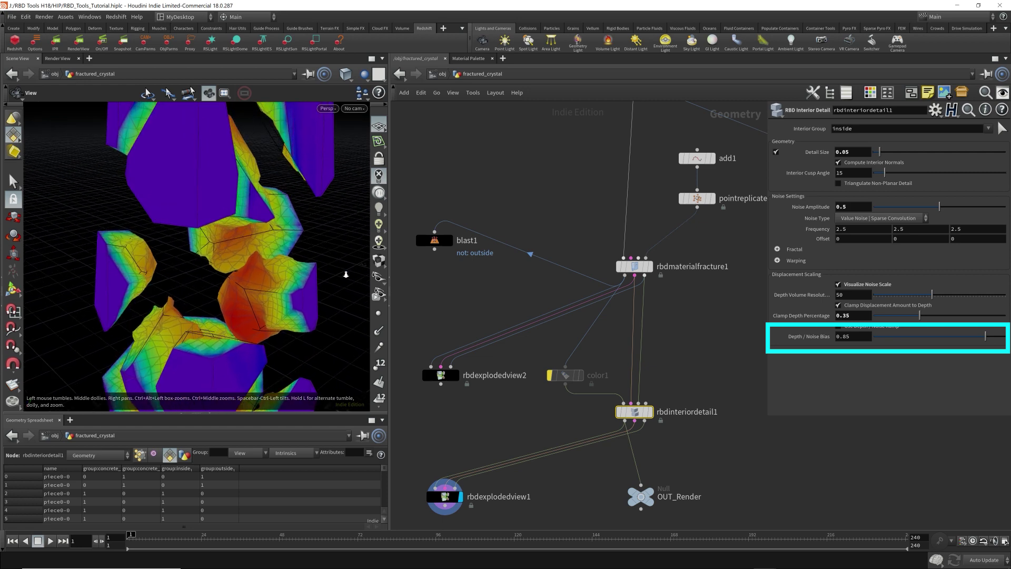
drag(295, 267, 296, 264)
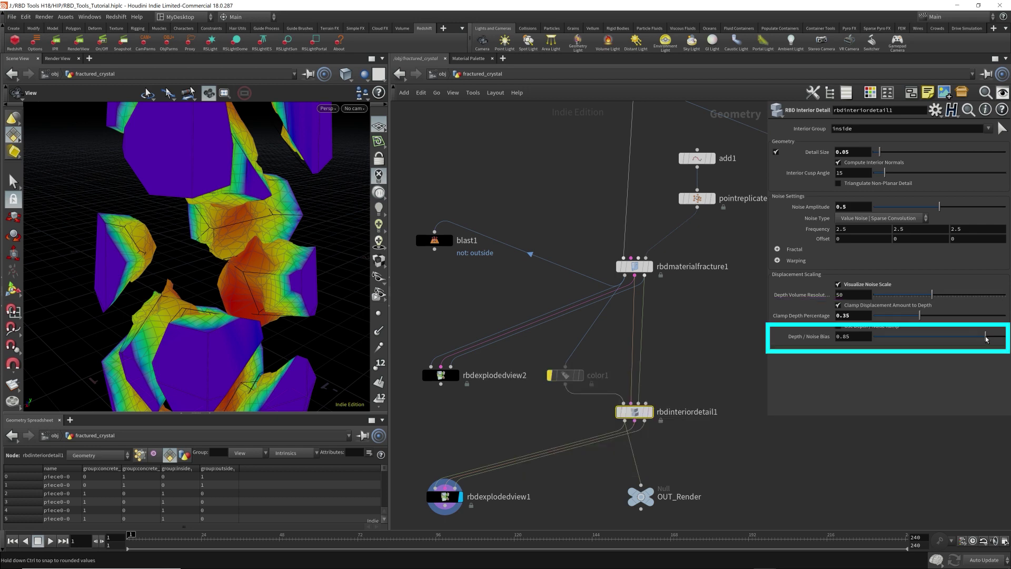
- Drop the Depth / Noise Bias to 0, inspect the pieces, and raise it gradually to 0.31
drag(987, 339, 866, 337)
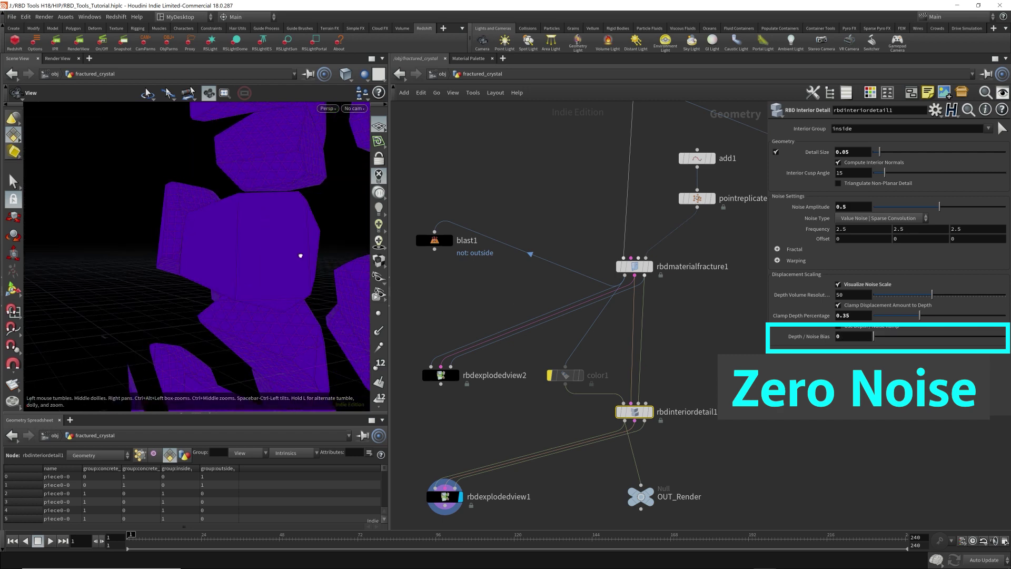
drag(223, 268, 335, 299)
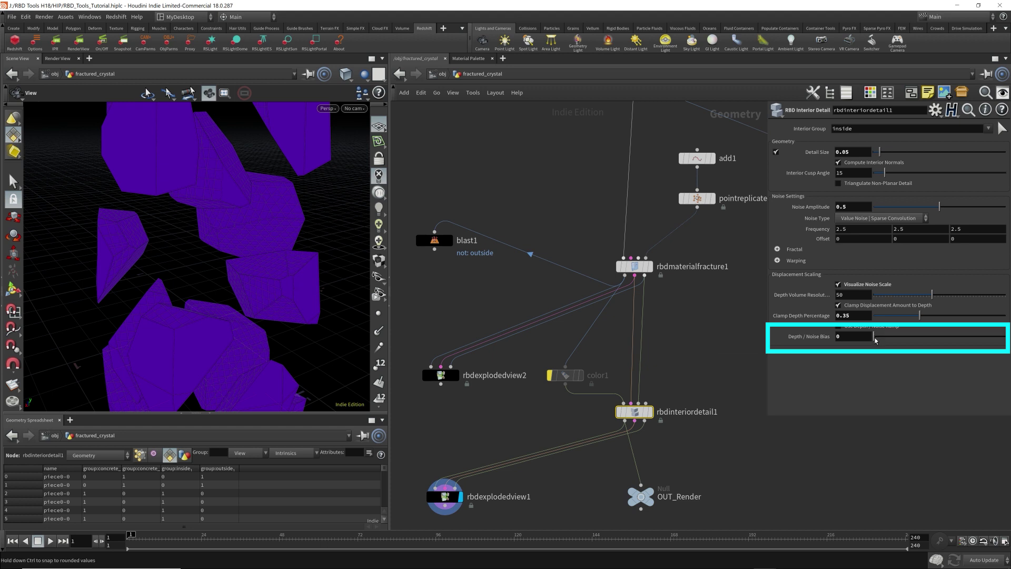
drag(875, 340, 888, 340)
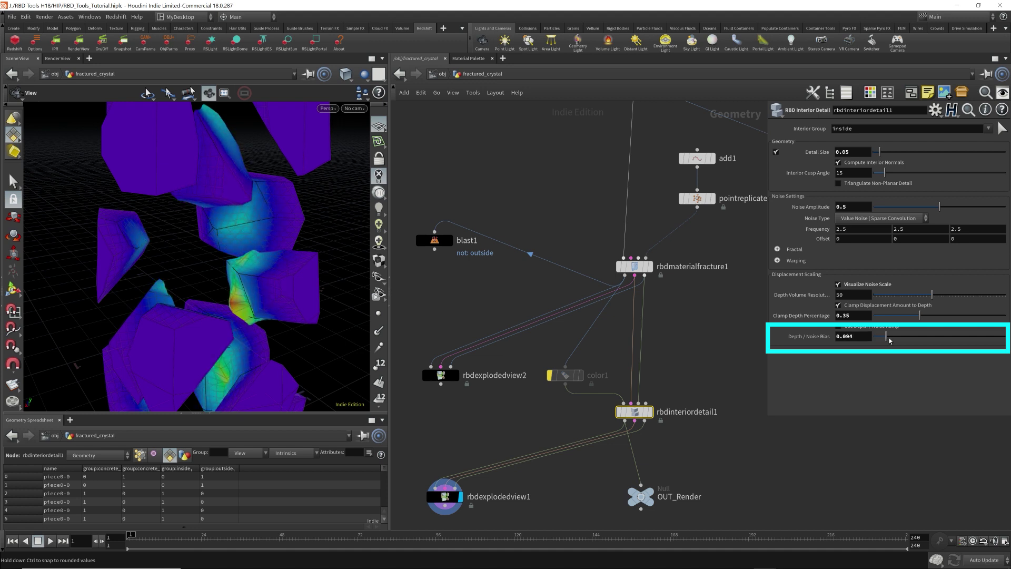
drag(890, 340, 917, 343)
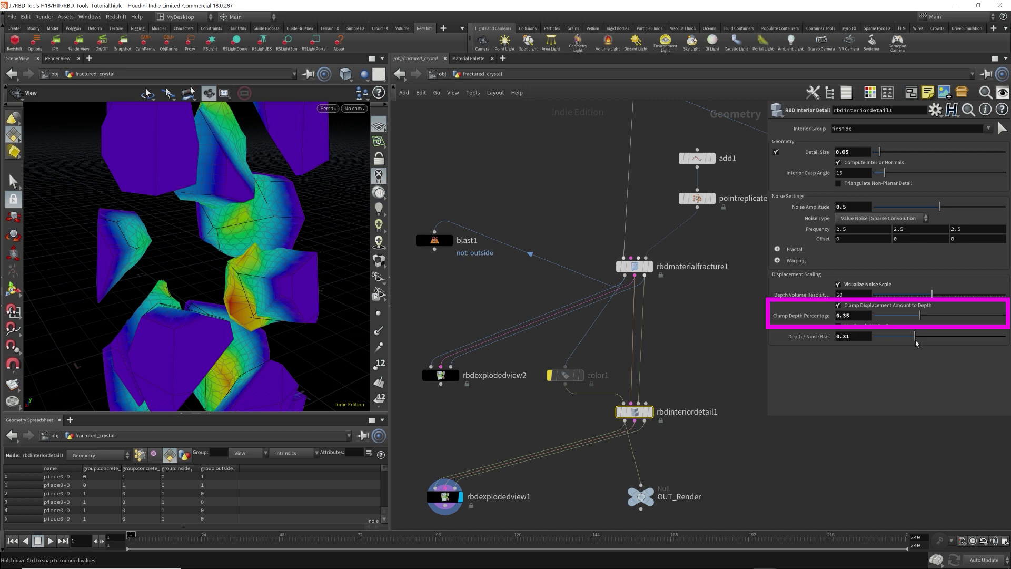
- Lower the Depth / Noise Bias to 0.164 and examine the noise near a piece's outside surface up close
drag(917, 343, 897, 357)
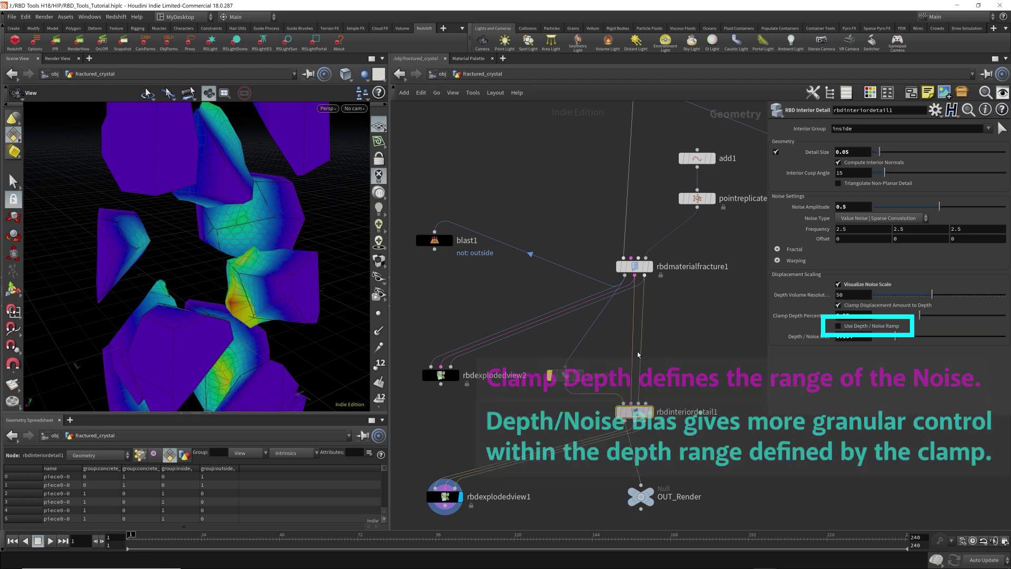
mouse_move(264, 257)
mouse_down()
mouse_move(264, 289)
mouse_move(261, 264)
mouse_up()
middle_drag(302, 286, 331, 268)
right_drag(331, 269, 287, 248)
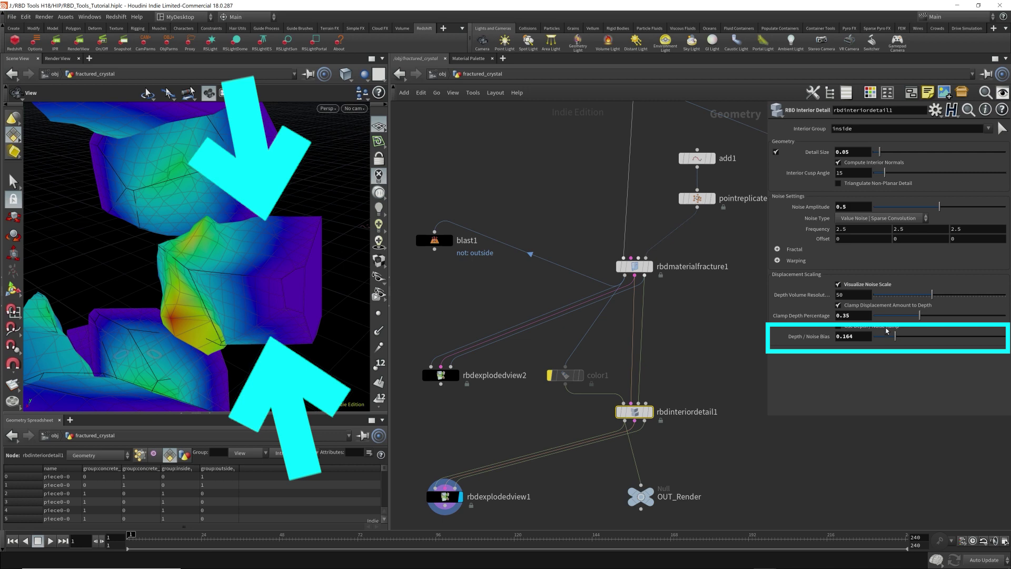
- Raise the Depth / Noise Bias to 0.78 and examine how far the noise reaches towards the outside surface
drag(895, 336, 978, 352)
mouse_move(292, 233)
mouse_down()
mouse_move(289, 248)
mouse_move(268, 243)
mouse_move(287, 219)
mouse_up()
middle_drag(287, 219, 298, 225)
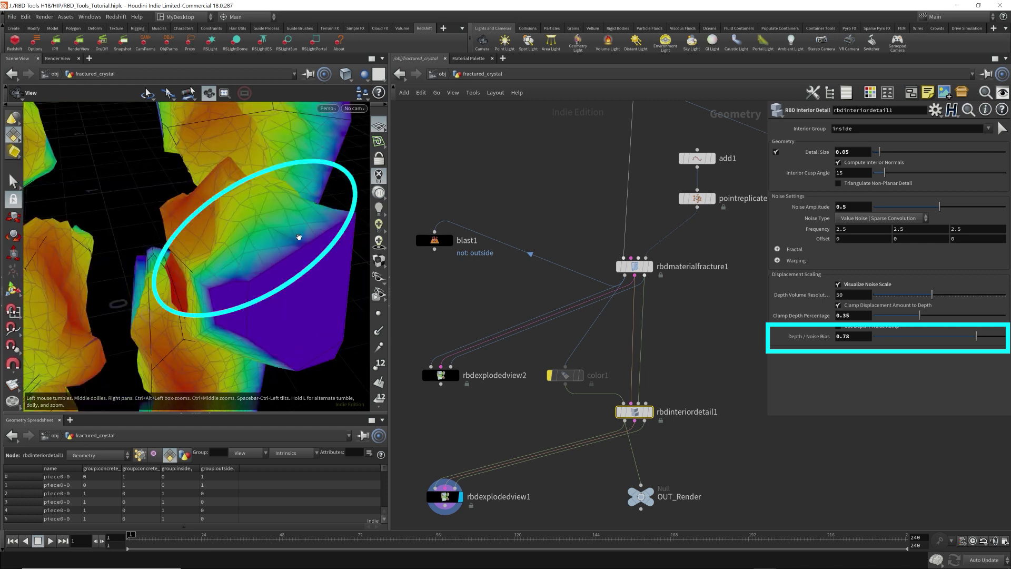
drag(292, 236, 293, 212)
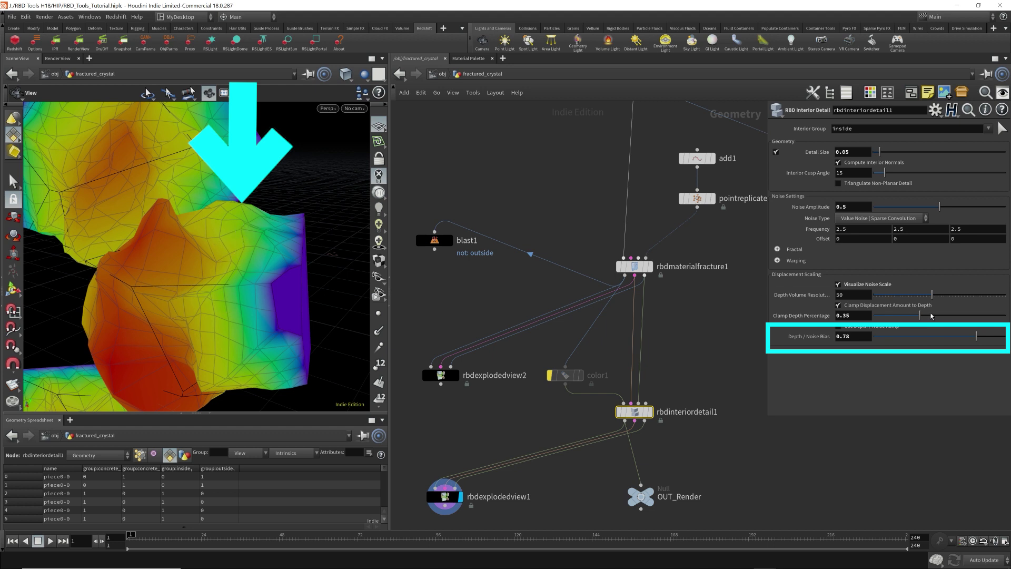
- Compare Depth / Noise Bias values of 0.436 and 1 with the Clamp Depth Percentage at 0.348, and lower the bias again
drag(978, 341, 935, 352)
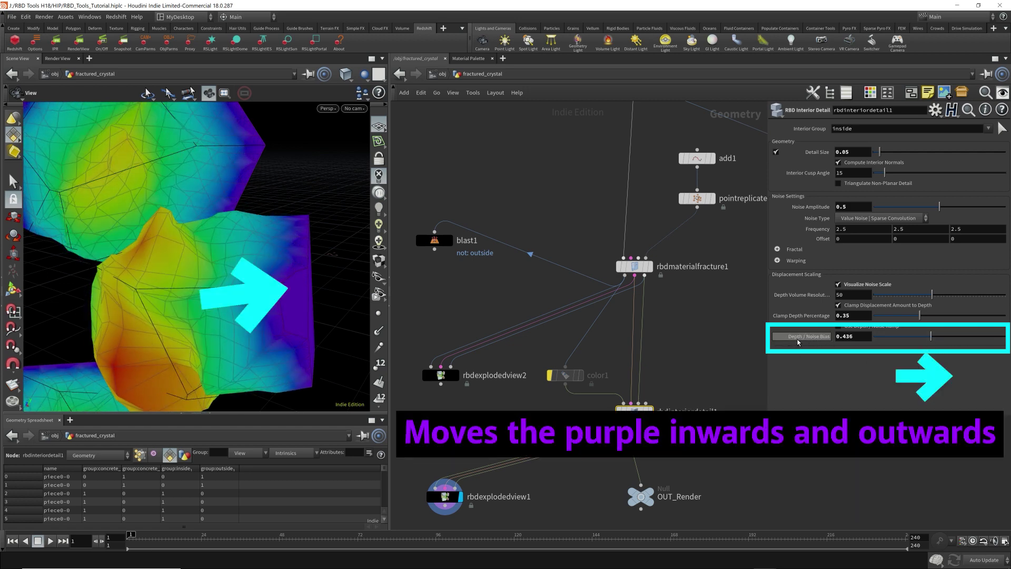
mouse_move(932, 337)
mouse_down()
mouse_move(980, 344)
mouse_move(881, 347)
mouse_move(941, 352)
mouse_move(885, 352)
mouse_move(917, 352)
mouse_up()
mouse_move(920, 315)
mouse_down()
mouse_move(883, 326)
mouse_move(1005, 316)
mouse_move(921, 325)
mouse_up()
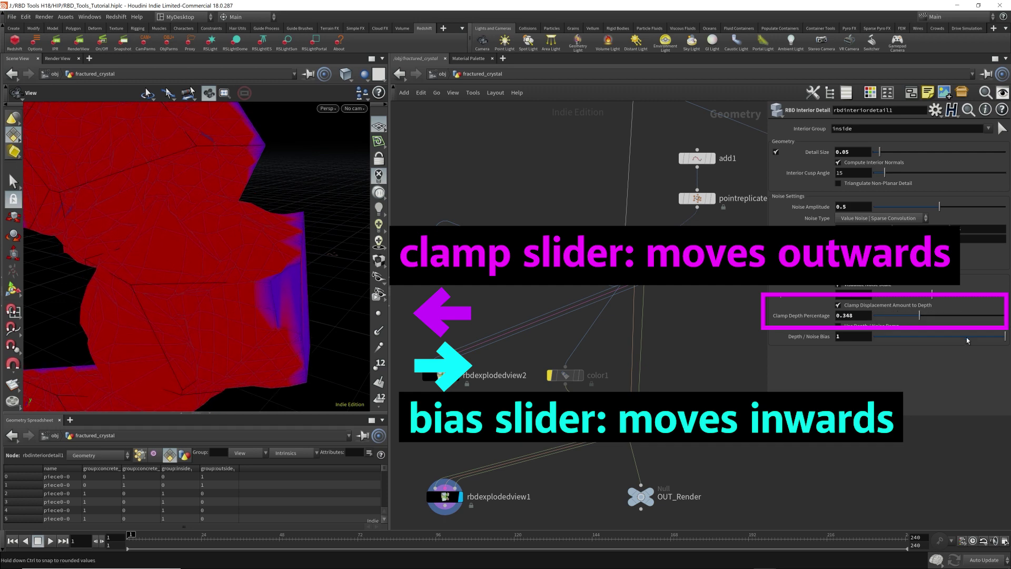
drag(1007, 338, 928, 336)
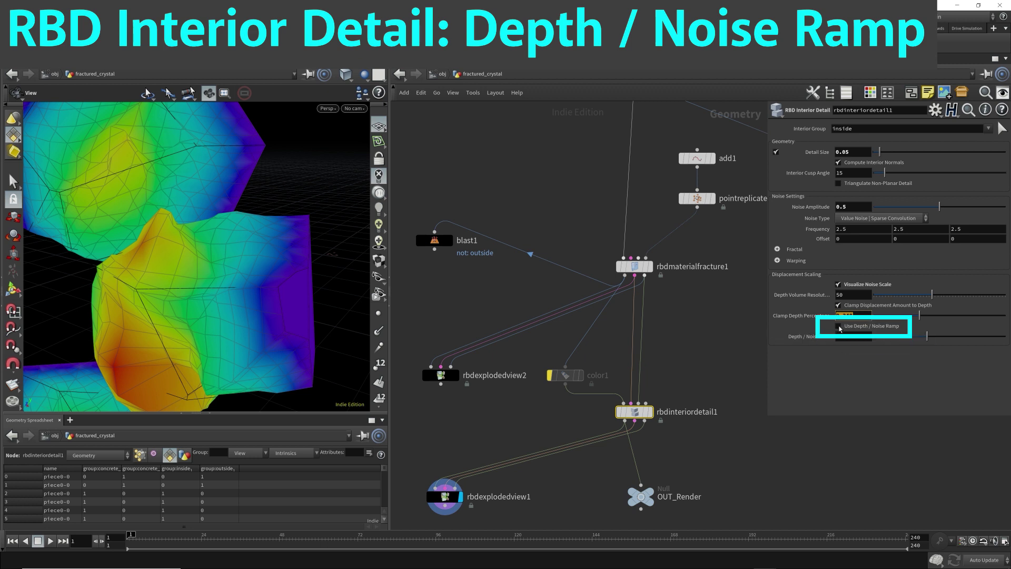
- Enable Use Depth / Noise Ramp and shape the ramp with a peak mid-range and a dip before its high end
click(839, 327)
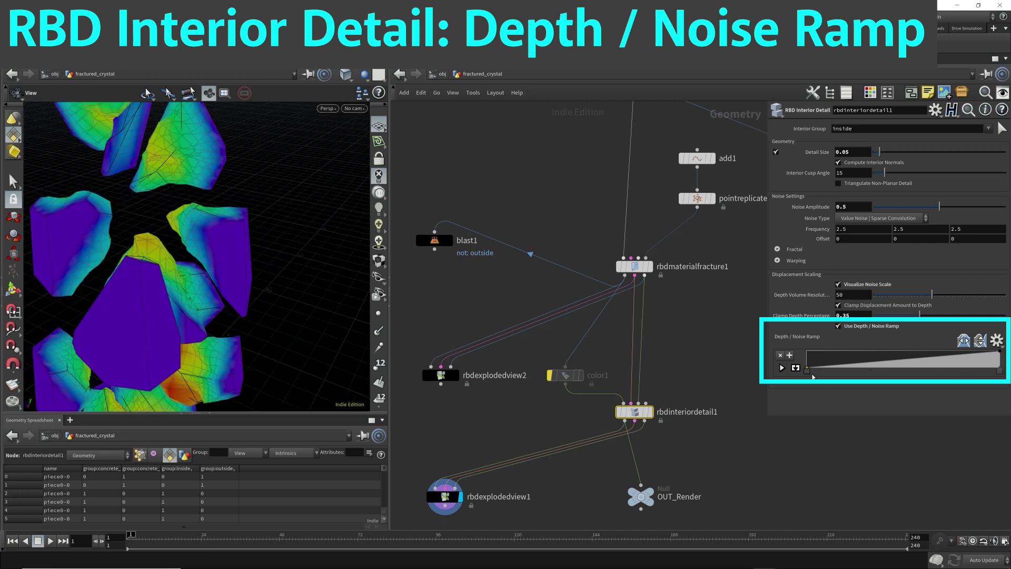
key(Delete)
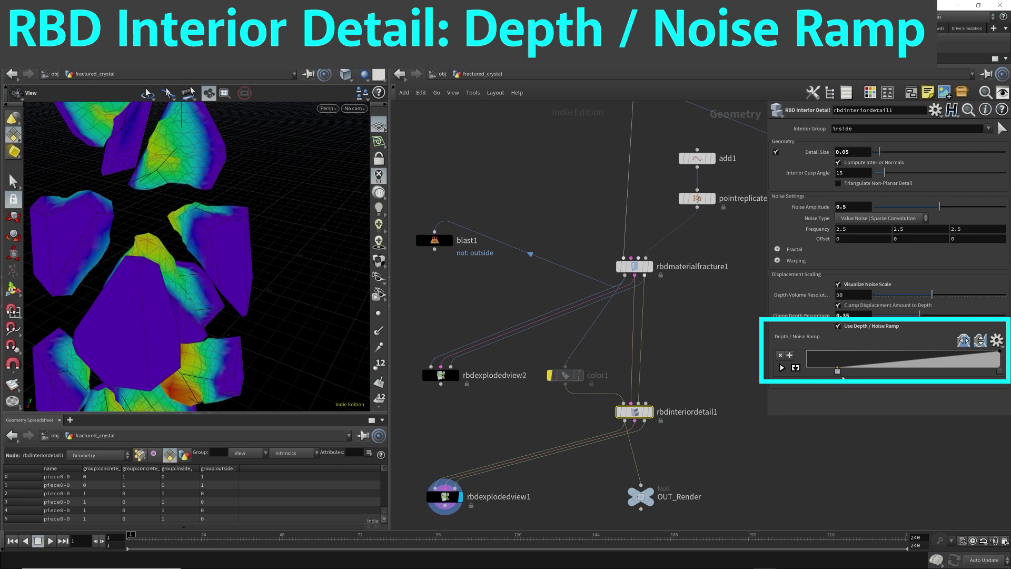
drag(853, 368, 931, 370)
drag(229, 226, 223, 252)
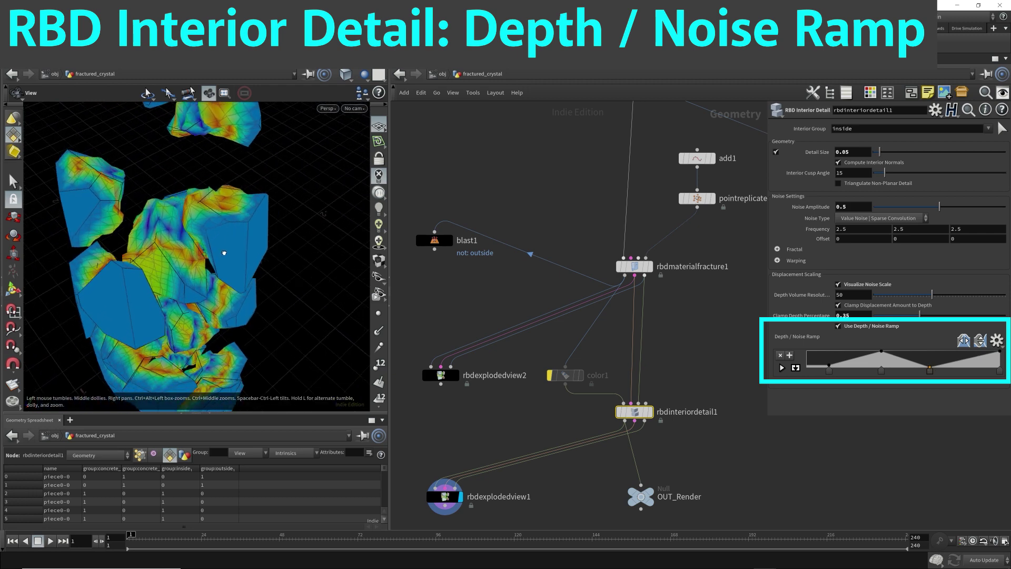
- Add a second peak near the high end of the Depth / Noise Ramp, lower its last point and examine the displaced pieces
middle_drag(223, 253, 292, 234)
drag(292, 233, 278, 230)
drag(973, 361, 968, 351)
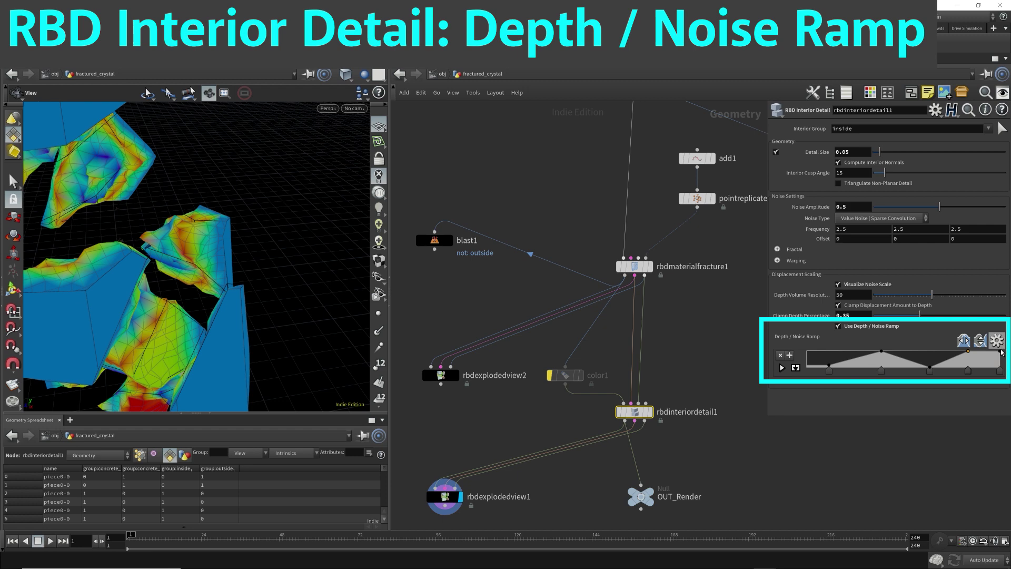
drag(1000, 352, 995, 358)
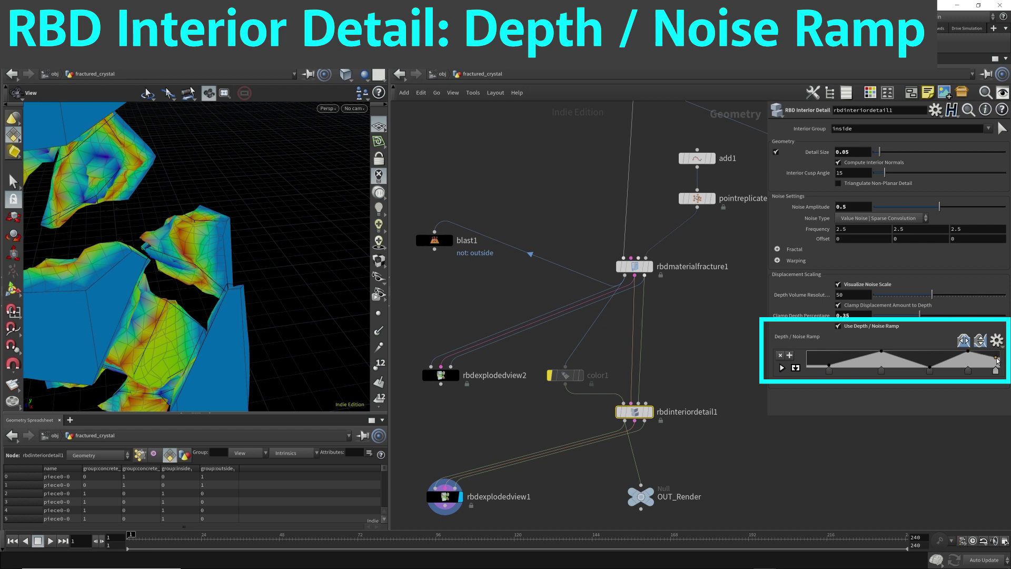
drag(204, 270, 88, 227)
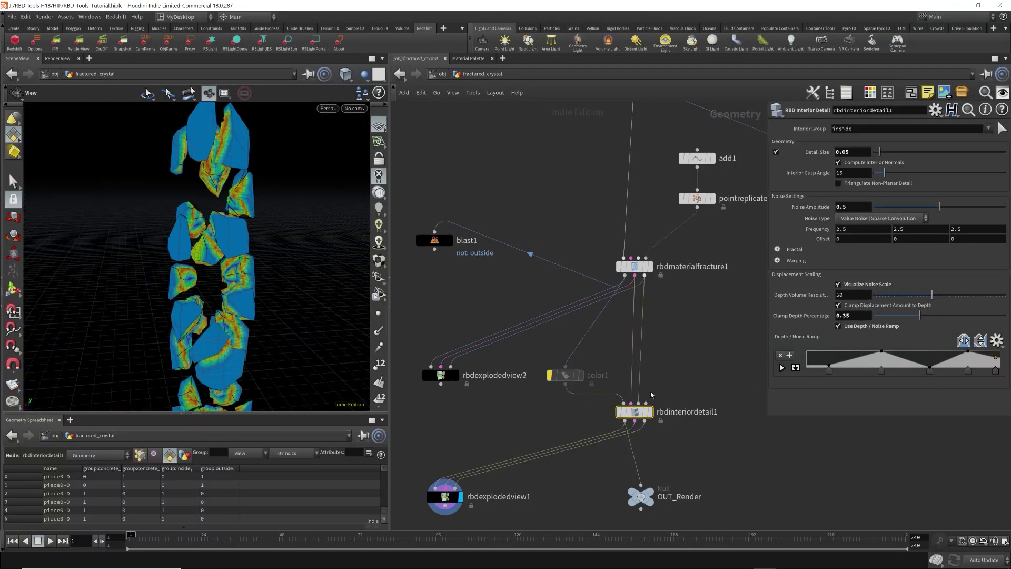
- Display rbdinteriordetail1, store a snapshot of the current render, and inspect the Redshift render of the displaced interior faces up close
click(650, 411)
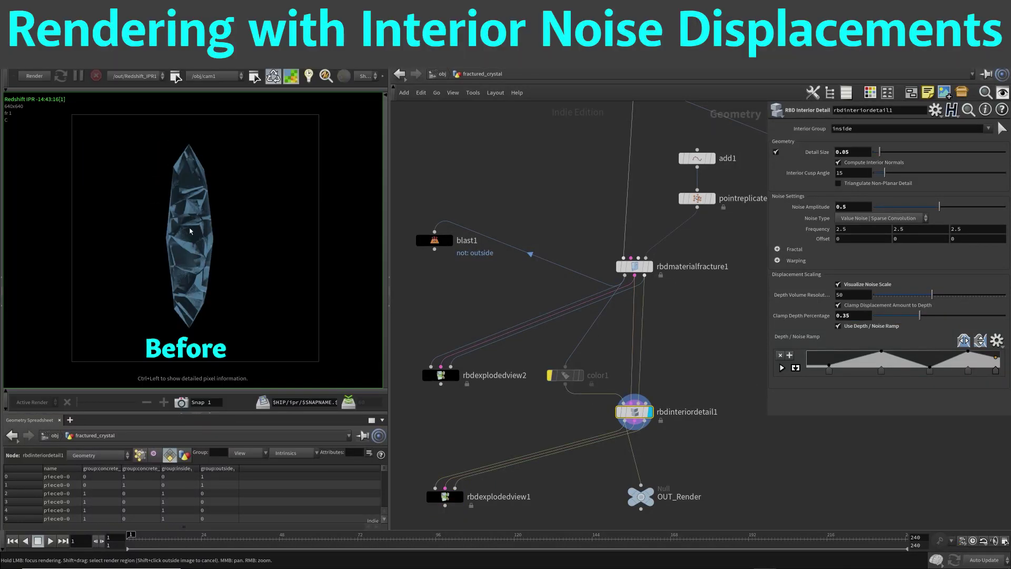
scroll(191, 231, up, 3)
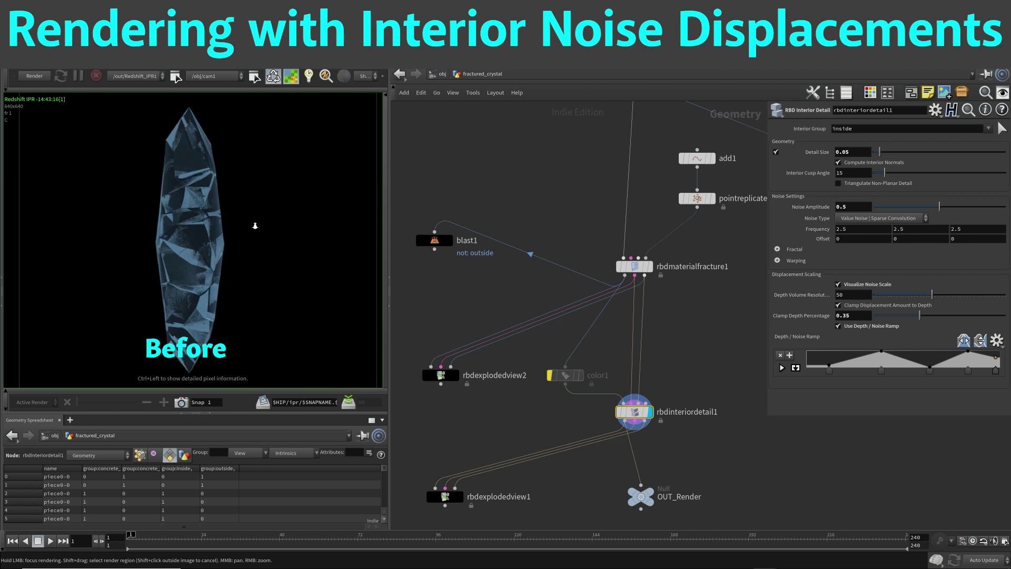
click(179, 404)
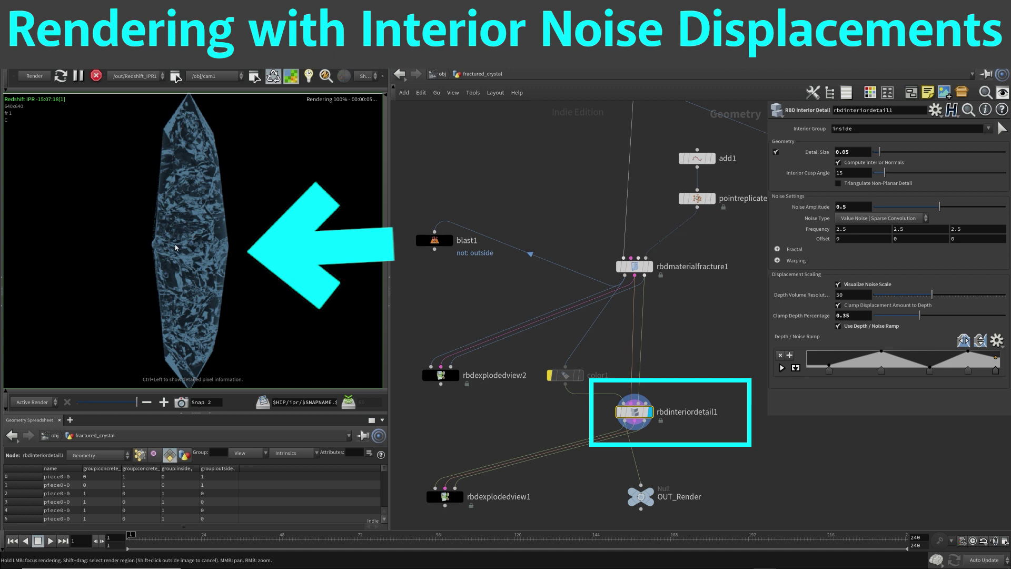
right_drag(175, 247, 184, 248)
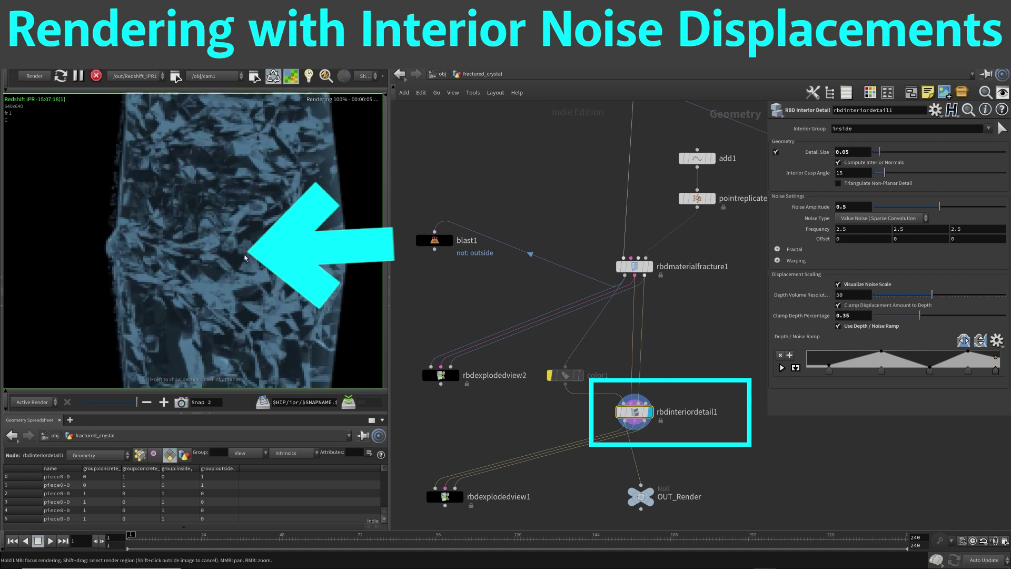
right_drag(244, 258, 235, 250)
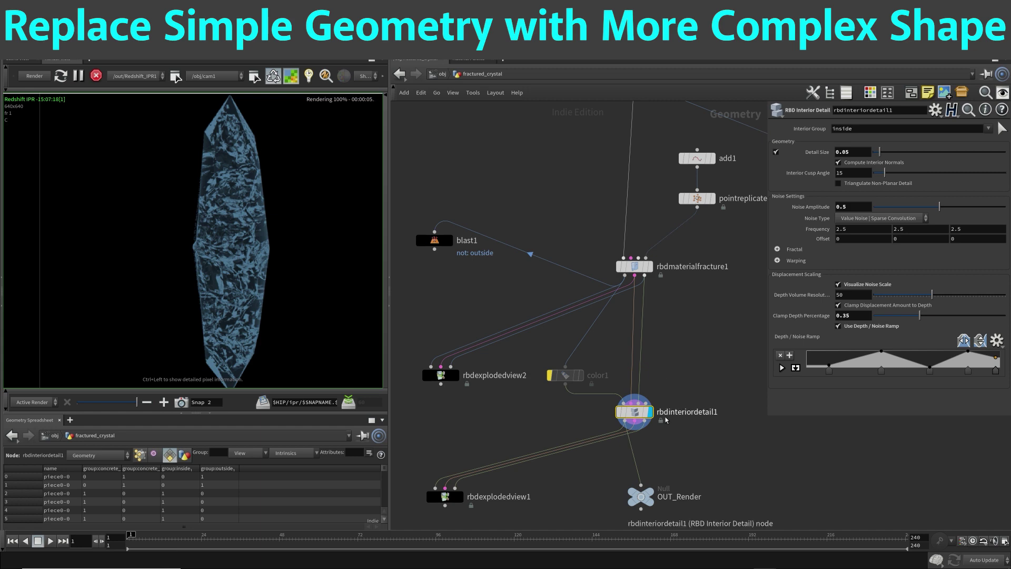
- Stop the Redshift render and store a snapshot of it, and save the scene file from the 3D viewport
click(96, 75)
click(17, 60)
click(58, 59)
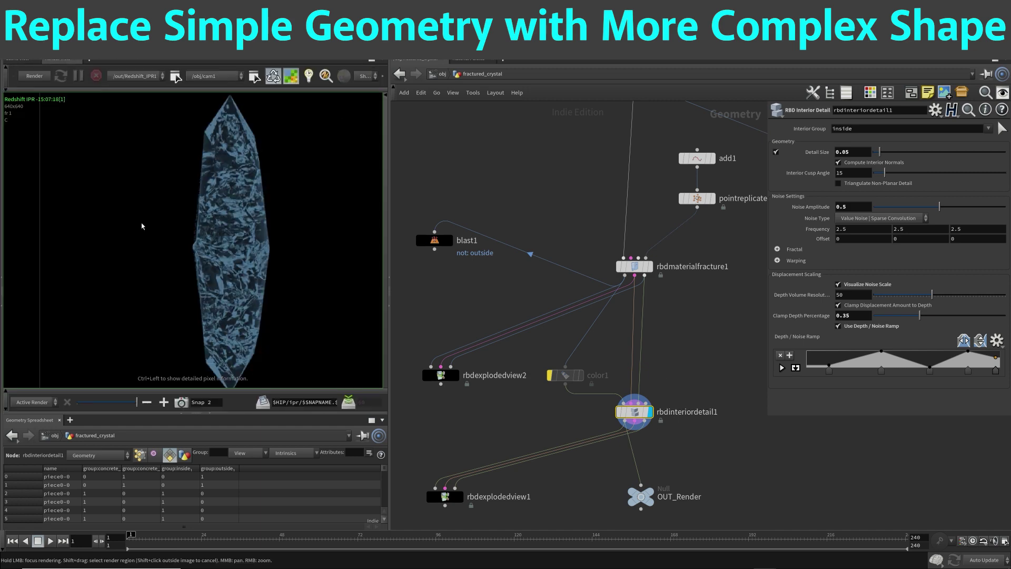
click(181, 402)
click(18, 60)
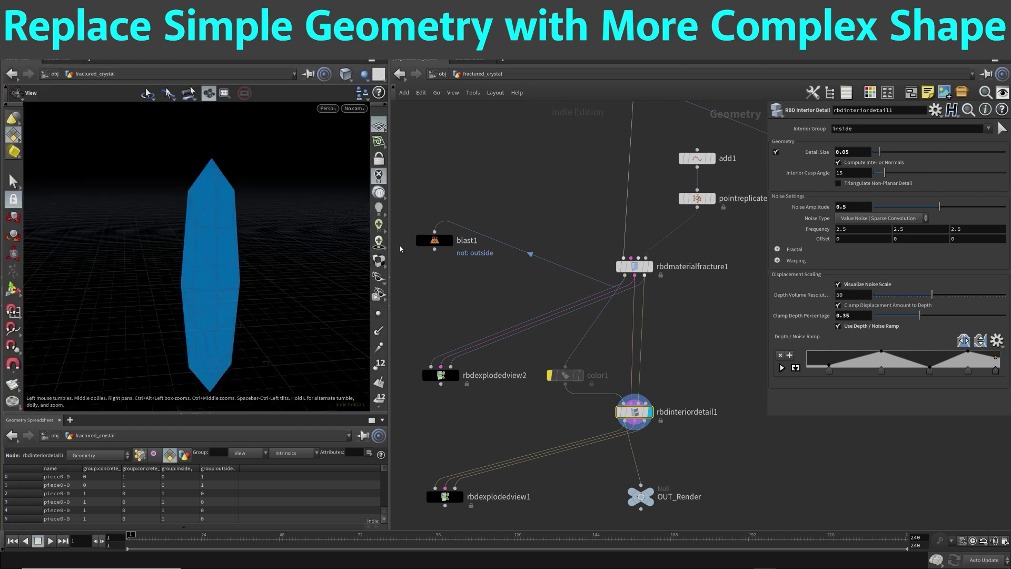
key(ctrl+s)
- Display object_merge1 and follow its reference to OUT_Simple_Shape to view the whole crystal source network
middle_drag(557, 176, 479, 295)
middle_drag(481, 208, 502, 189)
click(576, 163)
click(591, 163)
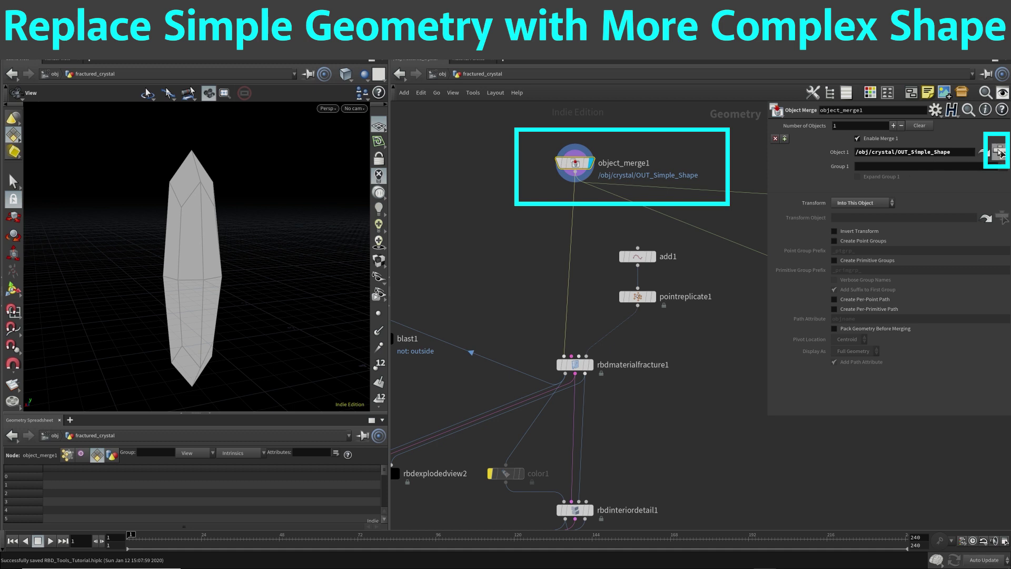
click(990, 152)
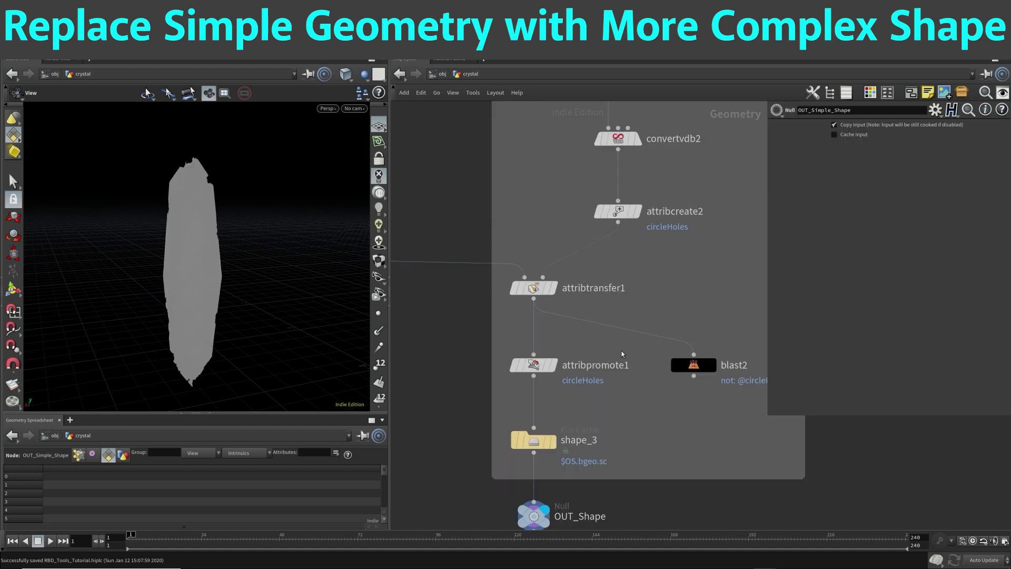
scroll(622, 354, down, 8)
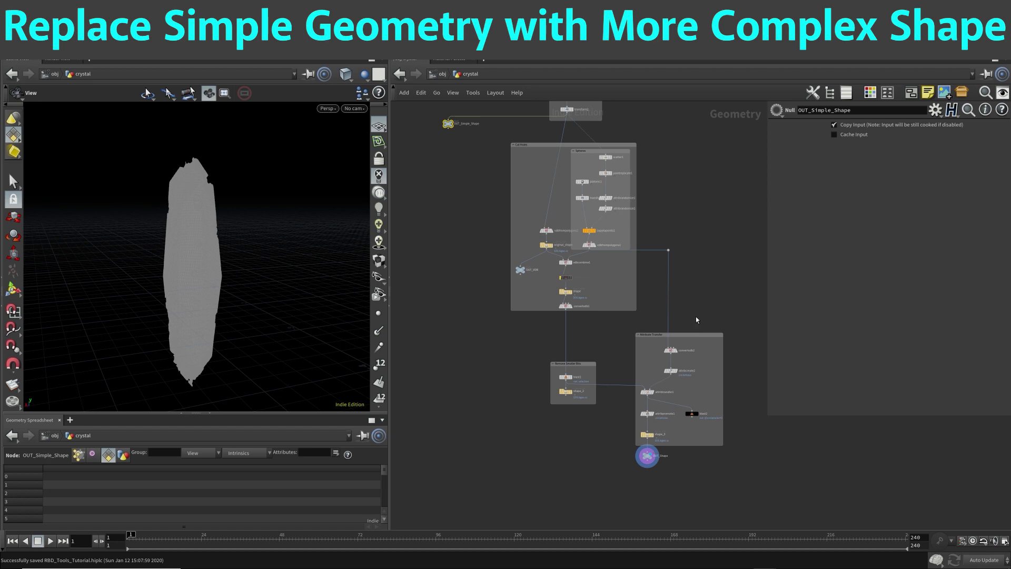
middle_drag(683, 285, 671, 317)
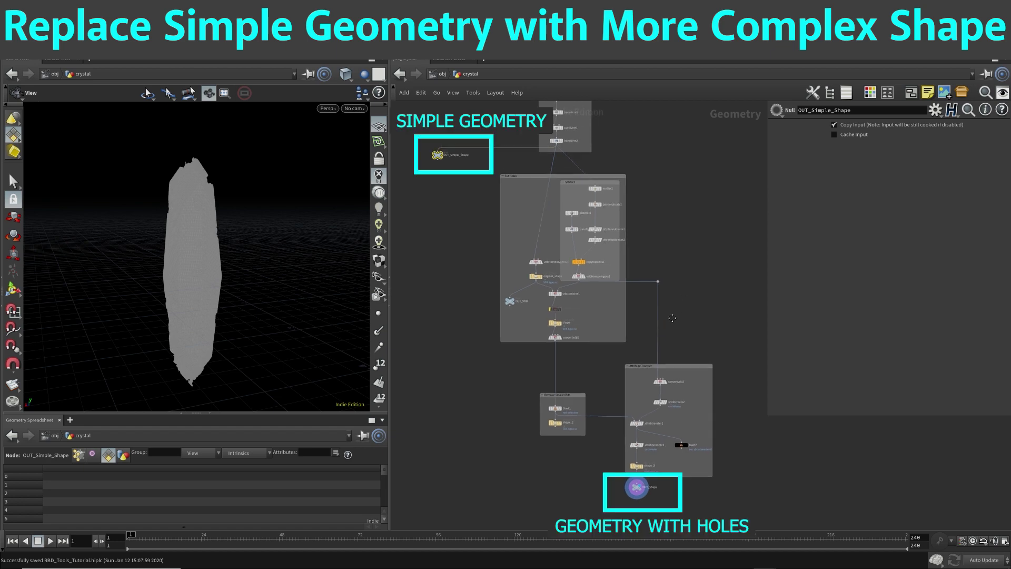
- Examine the crystal with holes up close in the lit viewport and compare OUT_Simple_Shape with OUT_Shape
click(381, 192)
drag(305, 265, 263, 236)
middle_drag(263, 235, 289, 248)
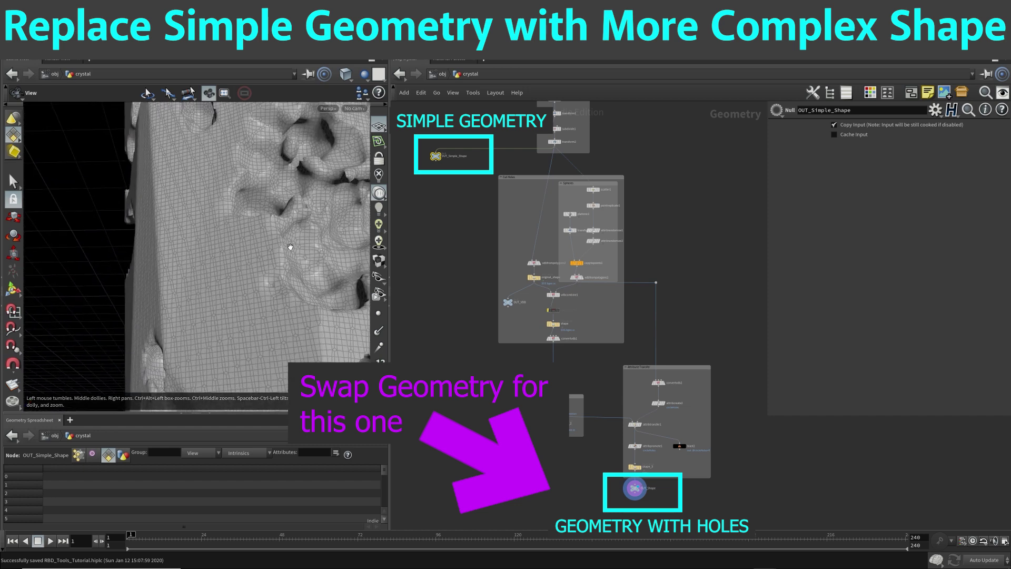
drag(282, 237, 311, 268)
middle_drag(311, 269, 128, 255)
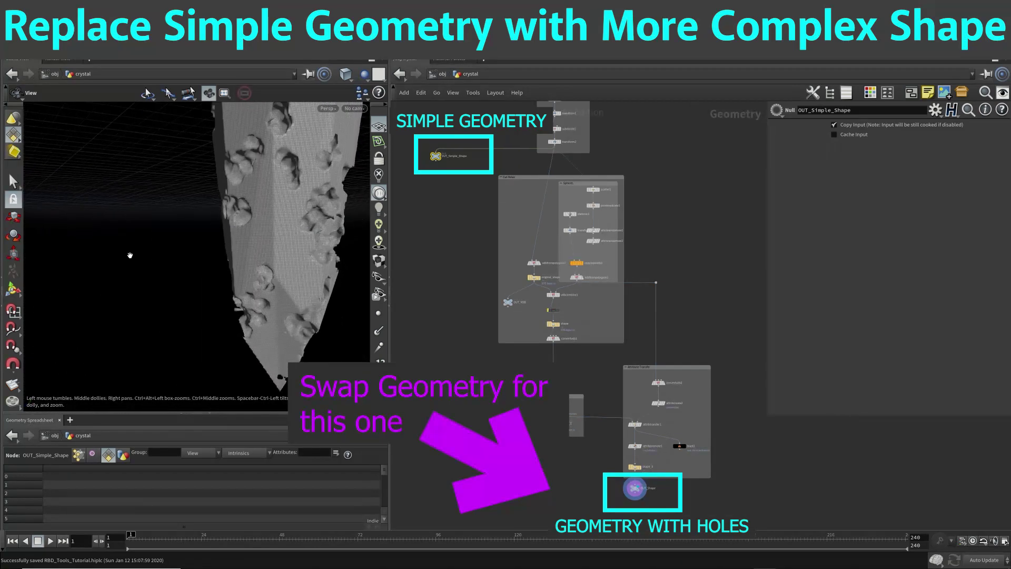
drag(129, 255, 312, 214)
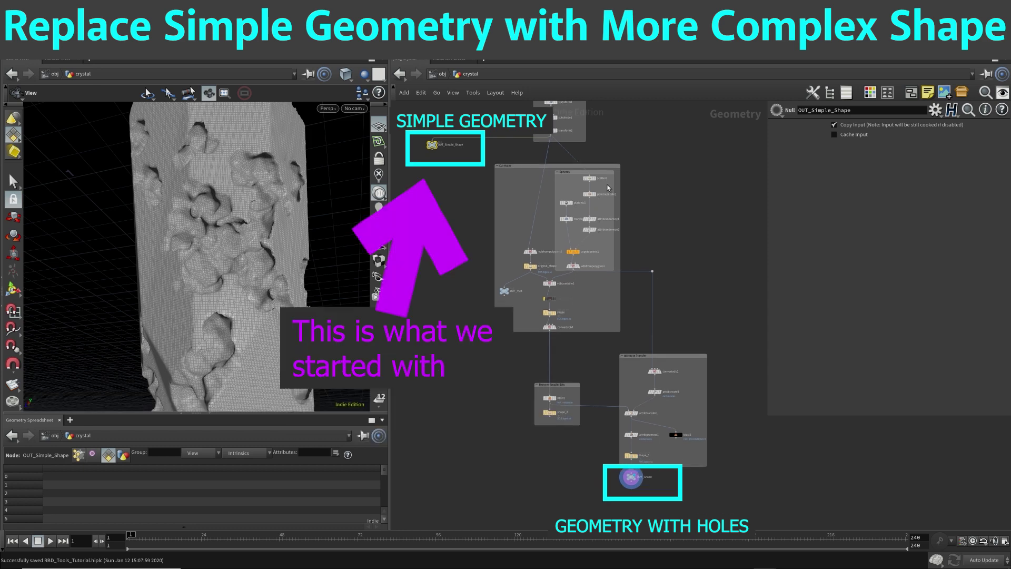
click(439, 146)
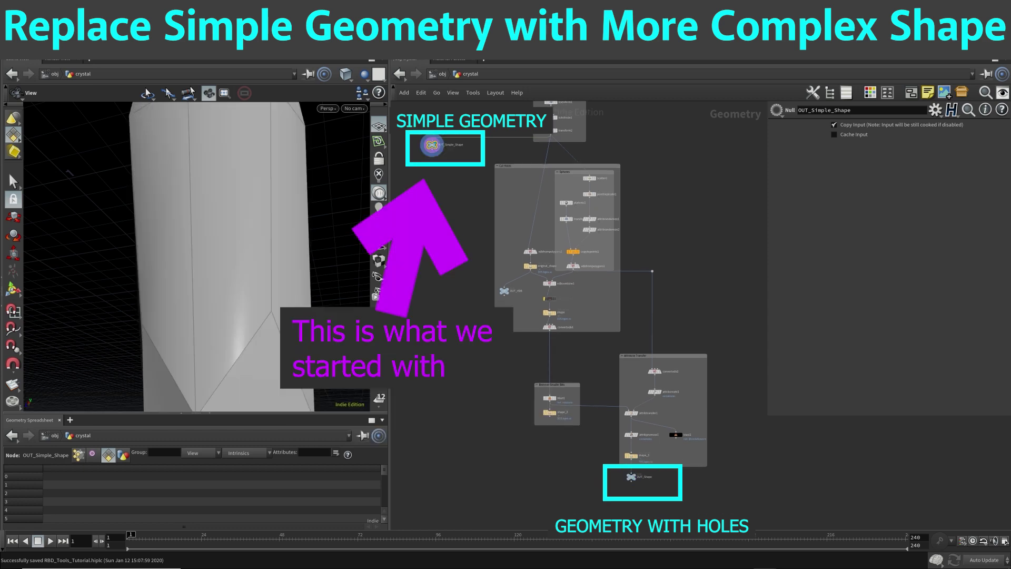
click(636, 477)
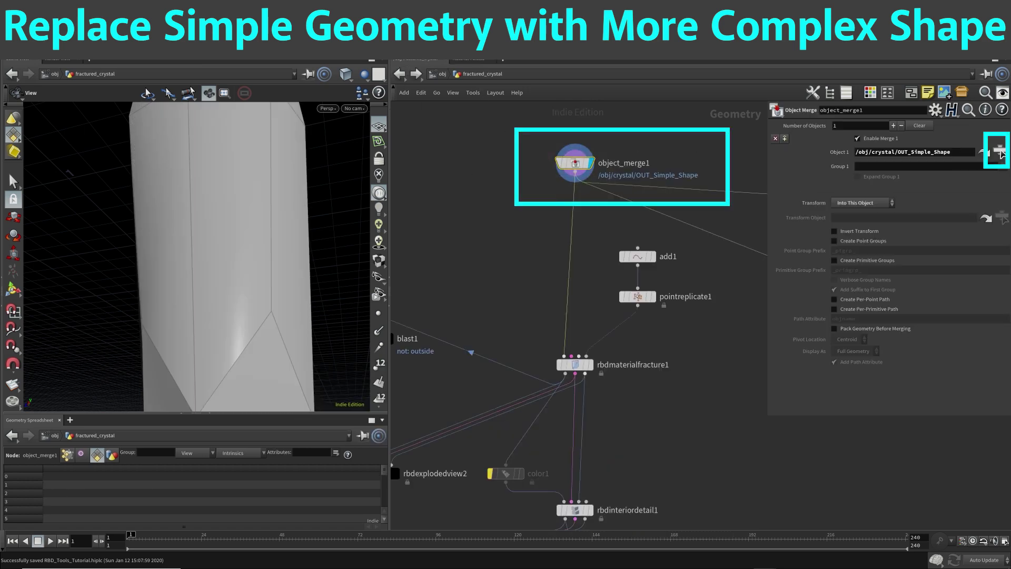
- Point Object 1 of object_merge1 in the fractured crystal network to OUT_Shape from the crystal object
click(1001, 153)
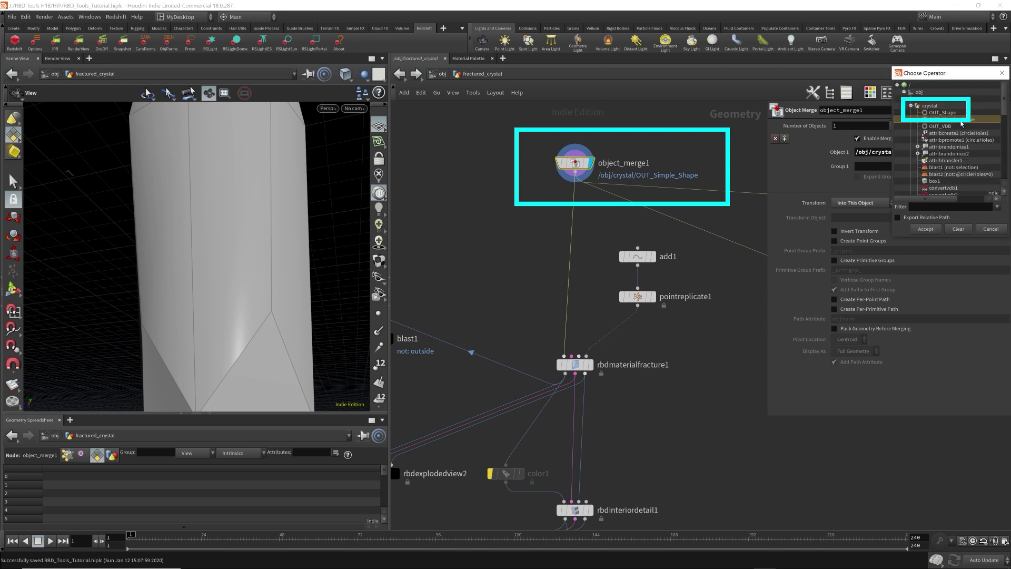
click(939, 114)
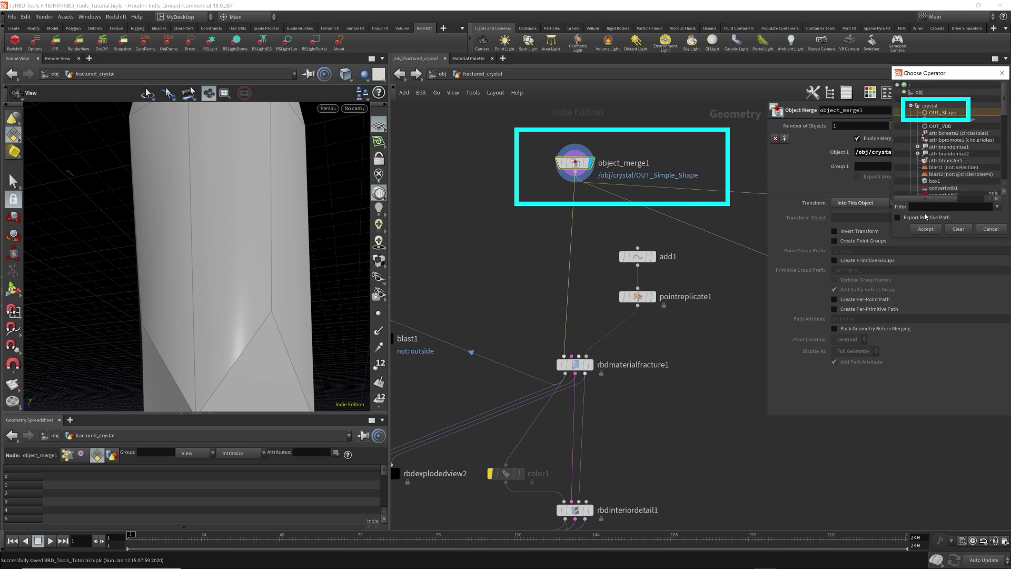
click(926, 229)
- Locate the optional SDF input on rbdinteriordetail1, undo the last change, and examine the noise on the fractured pieces with holes up close
middle_drag(526, 410, 521, 288)
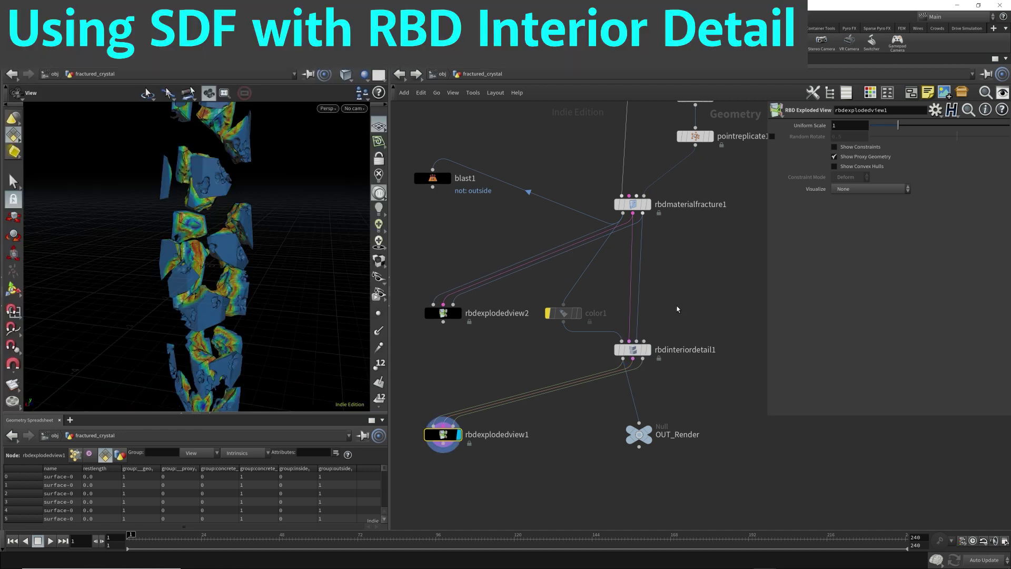
click(632, 350)
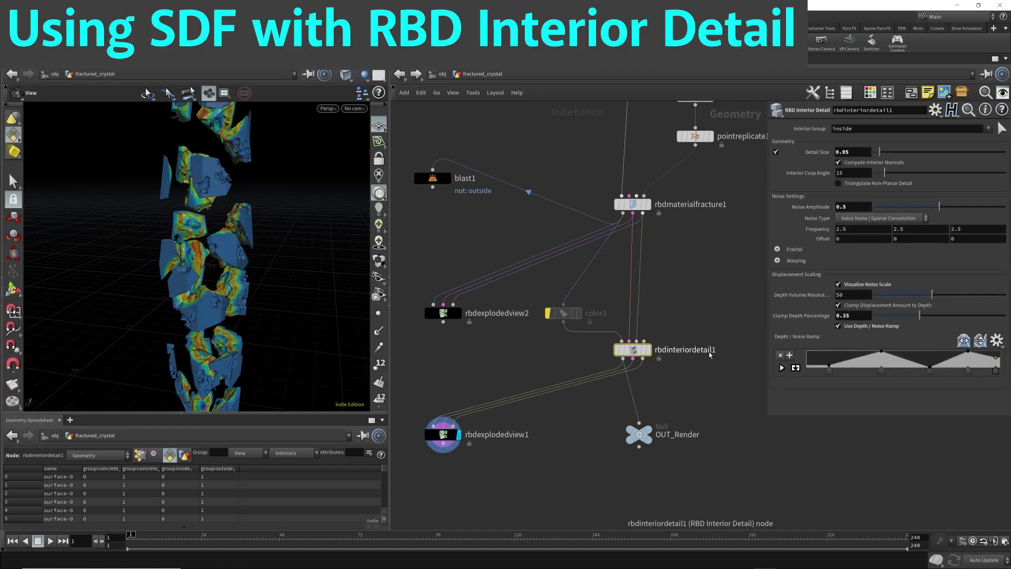
scroll(596, 337, up, 3)
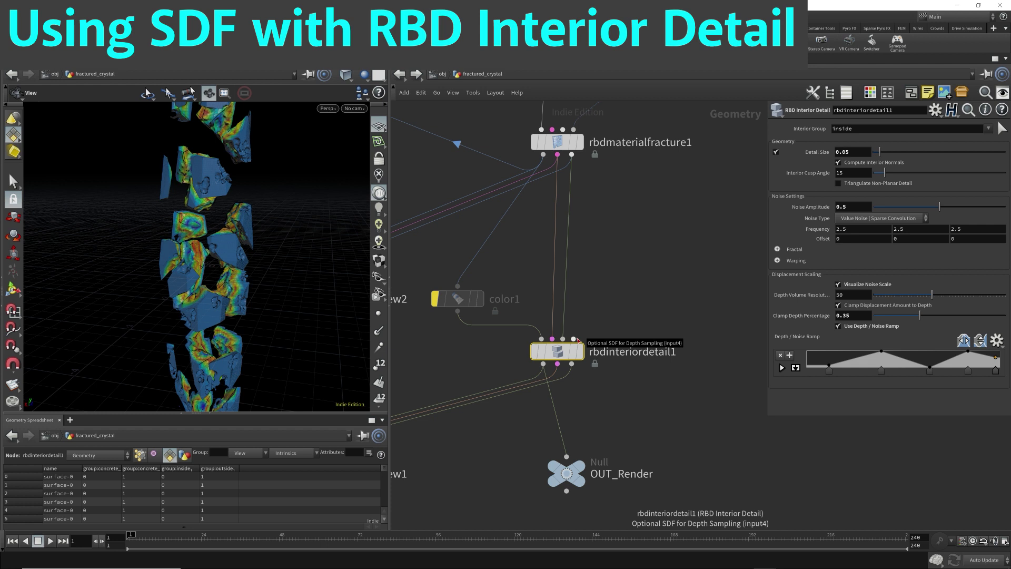
key(ctrl+z)
scroll(289, 220, up, 5)
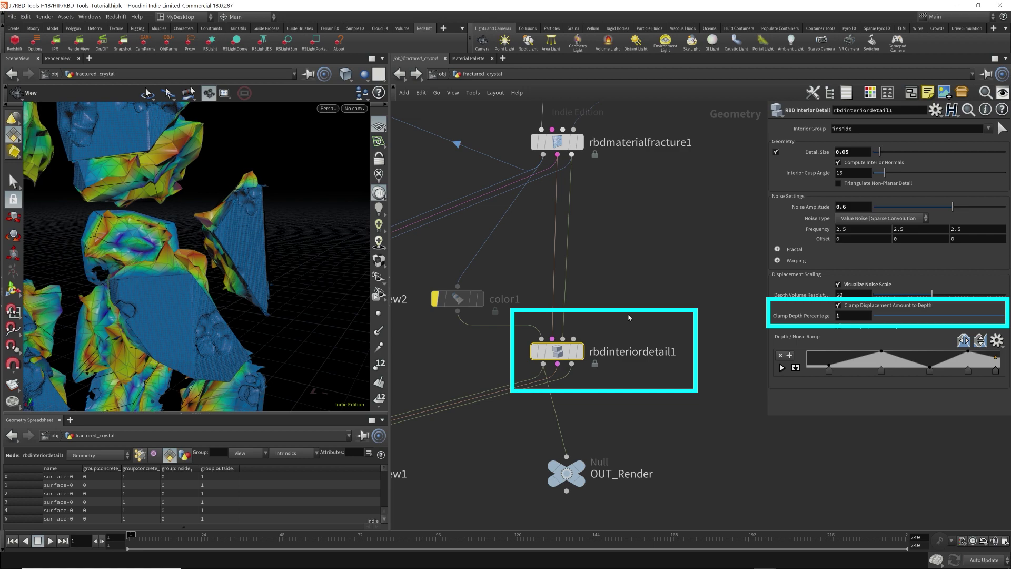
drag(215, 191, 294, 154)
middle_drag(294, 154, 258, 158)
drag(258, 159, 235, 196)
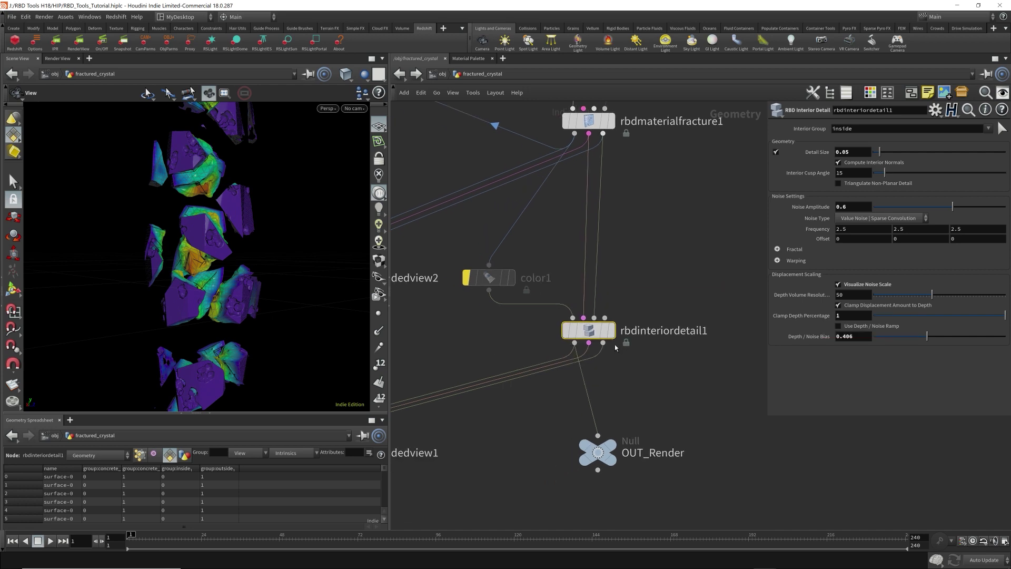
- Display rbdinteriordetail1 and point Object 1 of object_merge1 back to OUT_Simple_Shape
click(611, 330)
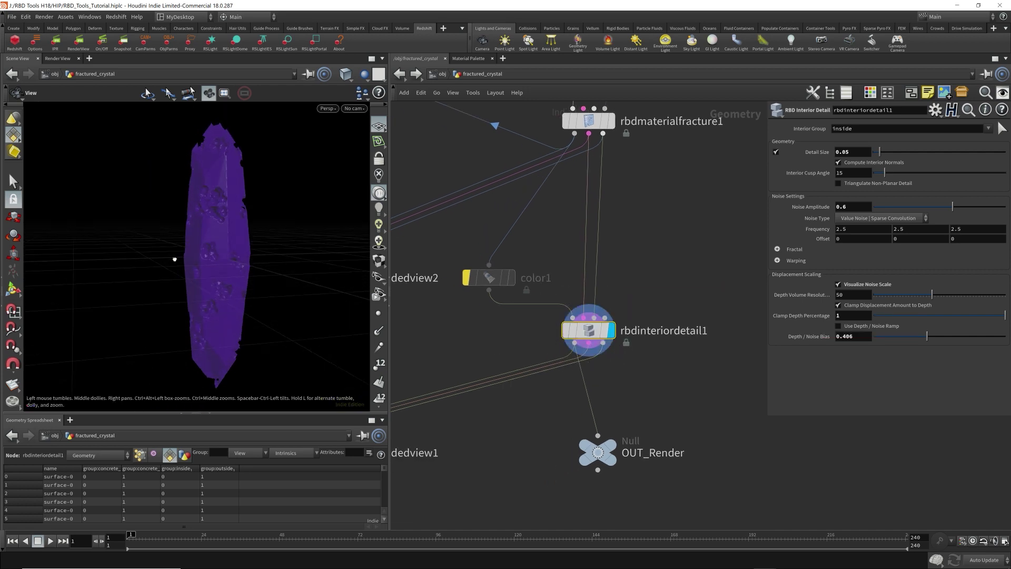
middle_drag(671, 224, 661, 404)
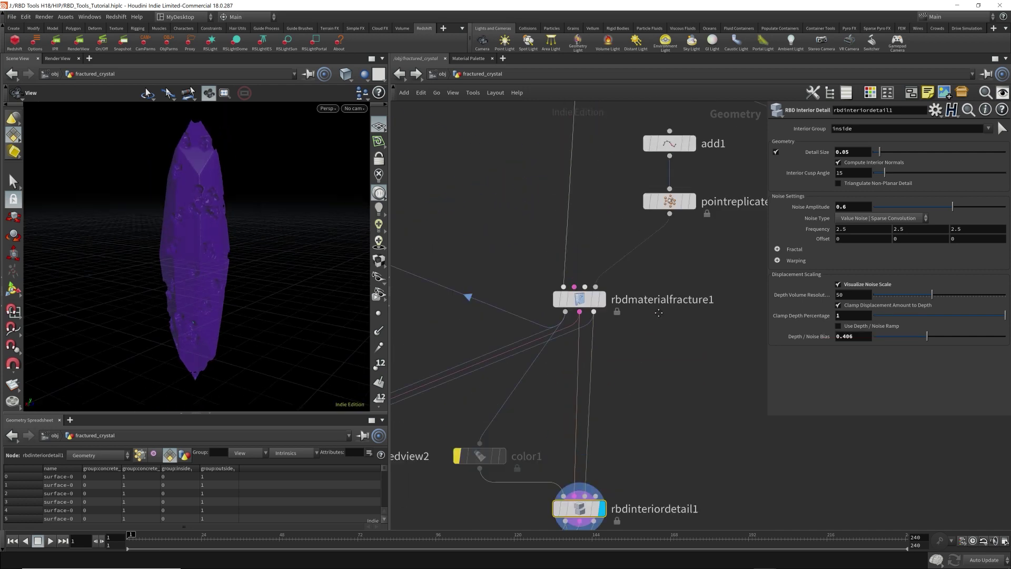
middle_drag(621, 174, 629, 354)
click(585, 190)
click(999, 153)
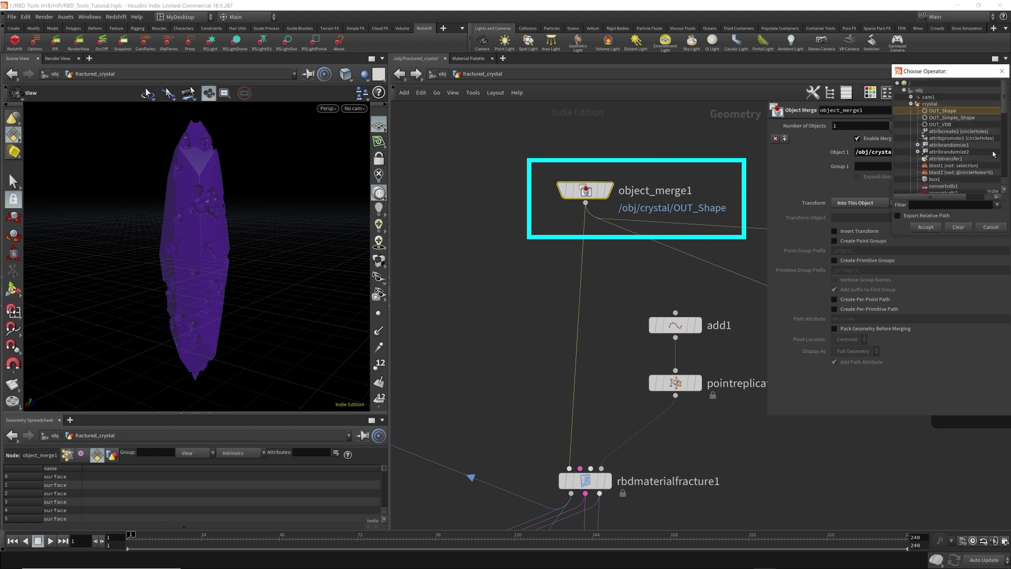
double_click(946, 118)
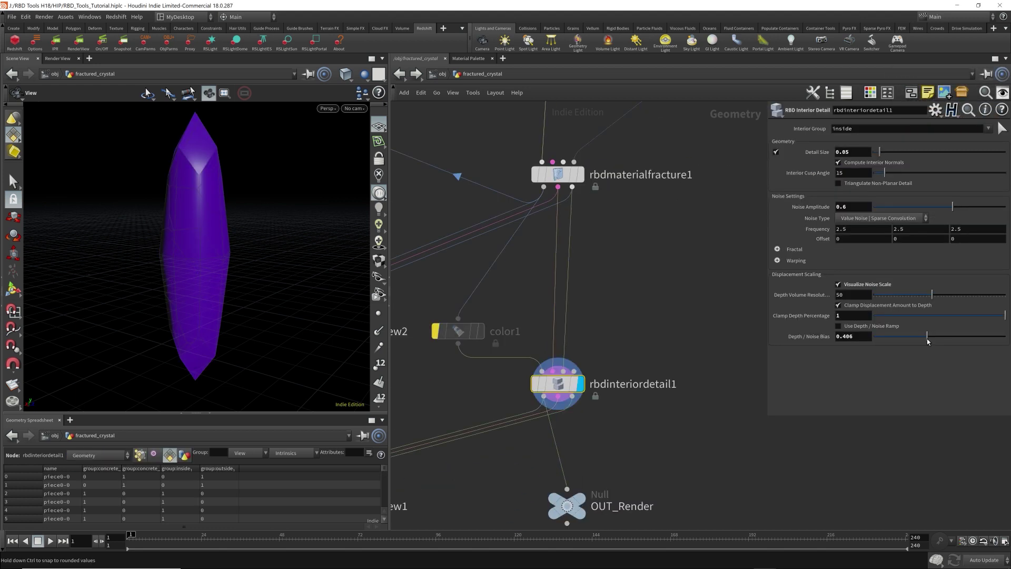
- Set the Depth / Noise Bias of rbdinteriordetail1 to 1 and examine the interior faces showing at the crystal's outside surface
drag(927, 339, 1006, 339)
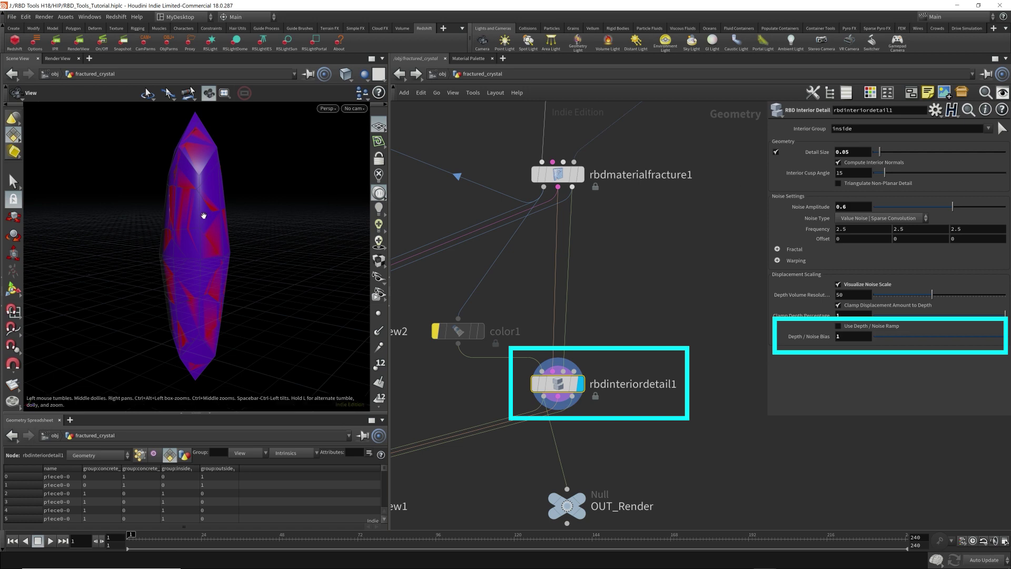
drag(246, 250, 217, 230)
middle_drag(217, 230, 302, 233)
drag(303, 232, 387, 287)
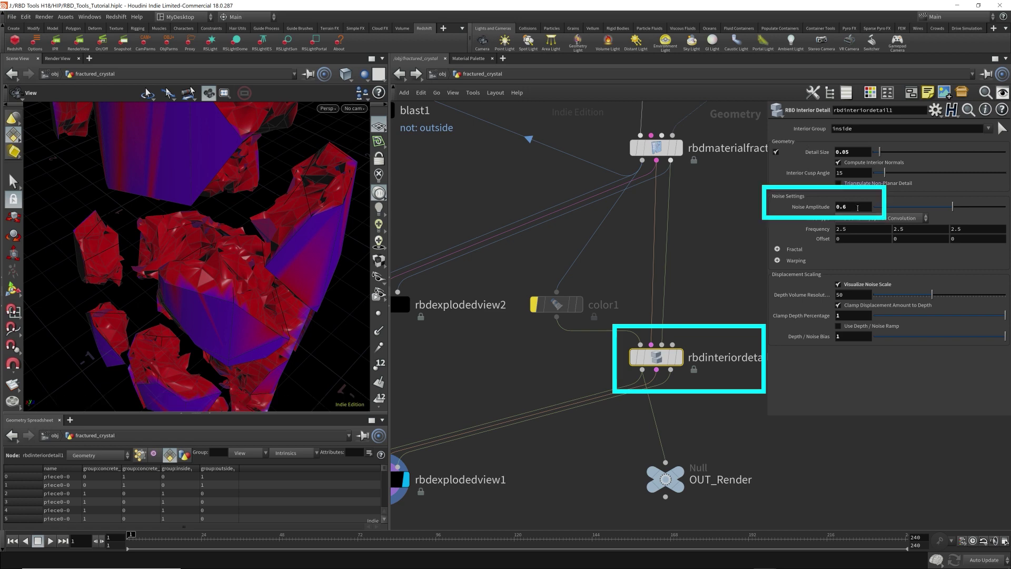
- Try a Noise Amplitude of 100 on rbdinteriordetail1 and undo it
text(100)
key(Return)
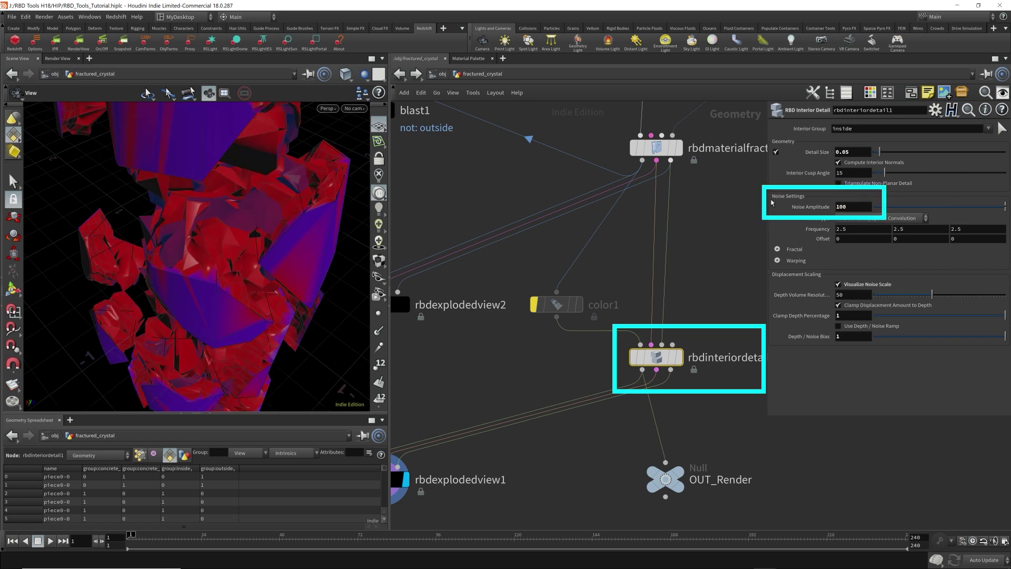
key(ctrl+z)
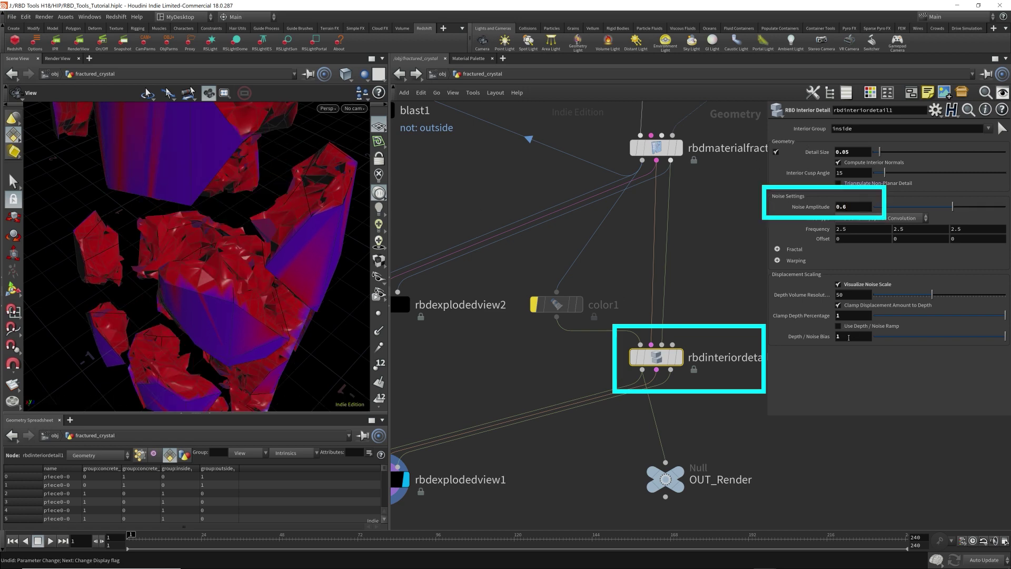
- Set the Clamp Depth Percentage of rbdinteriordetail1 to 2.1, then display that node and examine the noise around the crystal's outside surface
scroll(852, 317, up, 11)
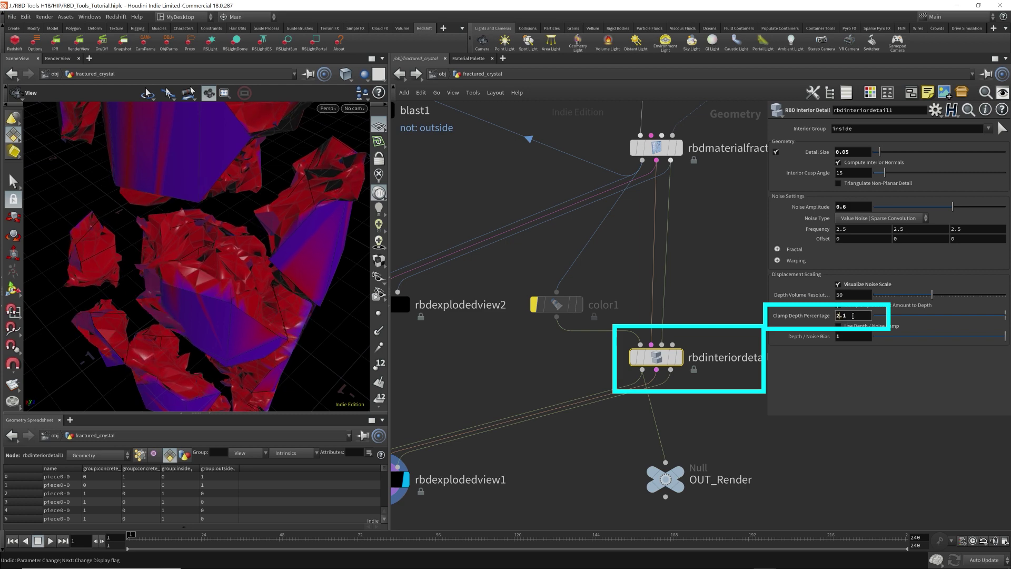
mouse_move(227, 237)
mouse_down()
mouse_move(284, 204)
mouse_move(276, 176)
mouse_move(253, 213)
mouse_move(235, 219)
mouse_up()
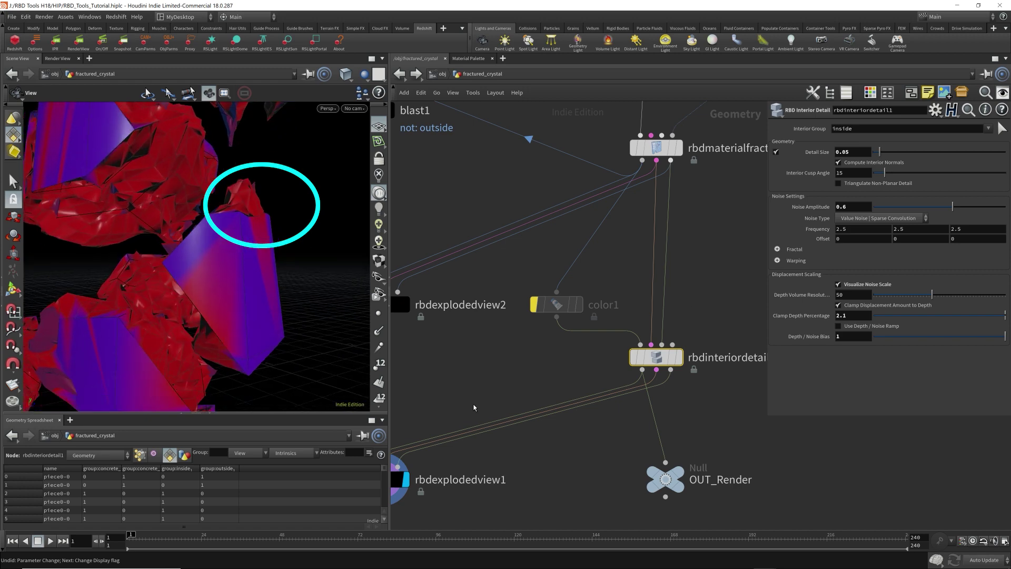
click(678, 358)
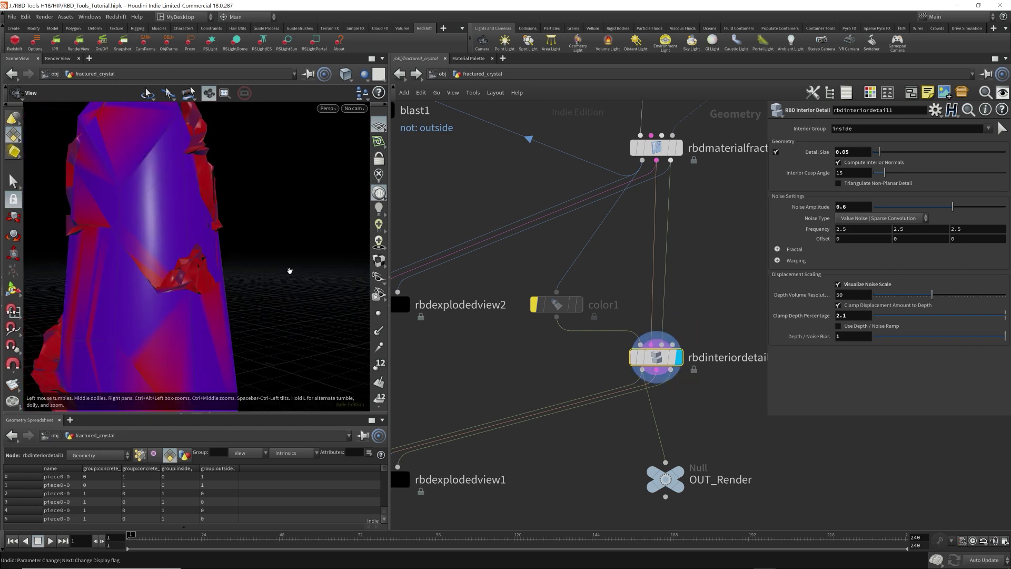
scroll(664, 343, down, 3)
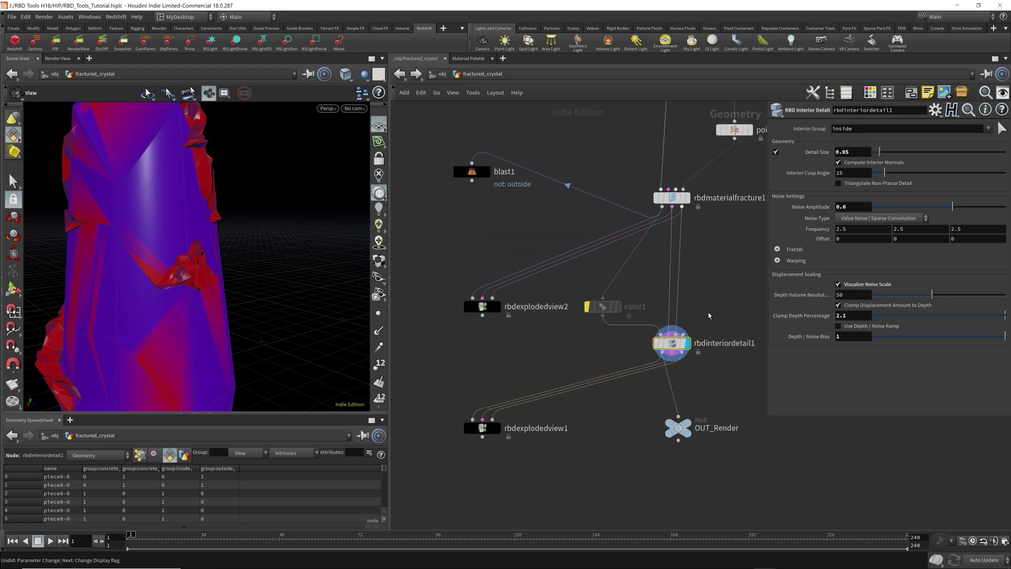
middle_drag(295, 235, 131, 232)
right_drag(282, 263, 276, 208)
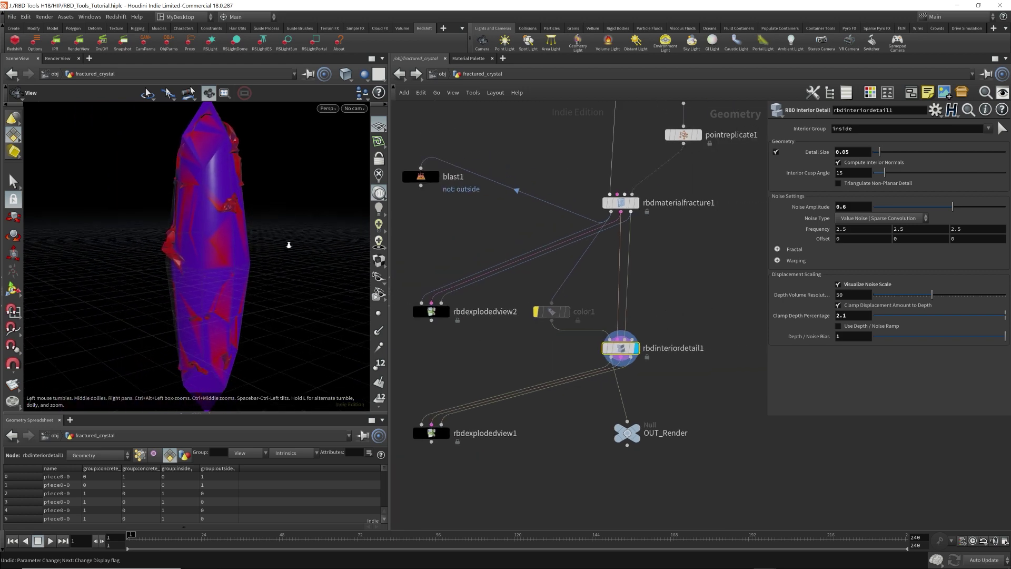
middle_drag(289, 244, 246, 245)
mouse_move(310, 252)
mouse_down()
mouse_move(232, 237)
mouse_move(275, 232)
mouse_move(250, 208)
mouse_move(259, 208)
mouse_up()
middle_drag(260, 208, 301, 208)
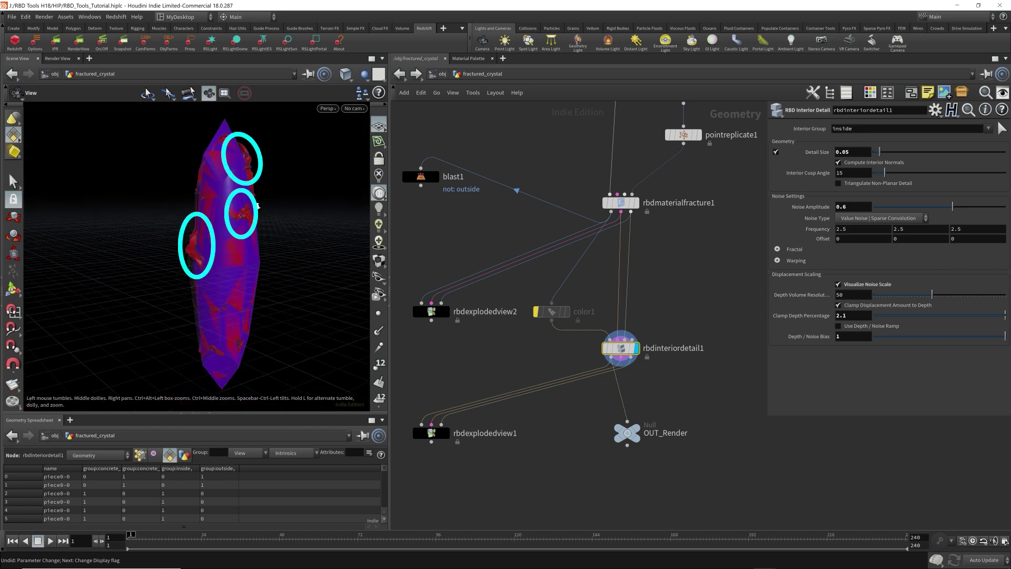
- Add an Object Merge node in empty space beside rbdinteriordetail1
middle_drag(653, 300, 588, 306)
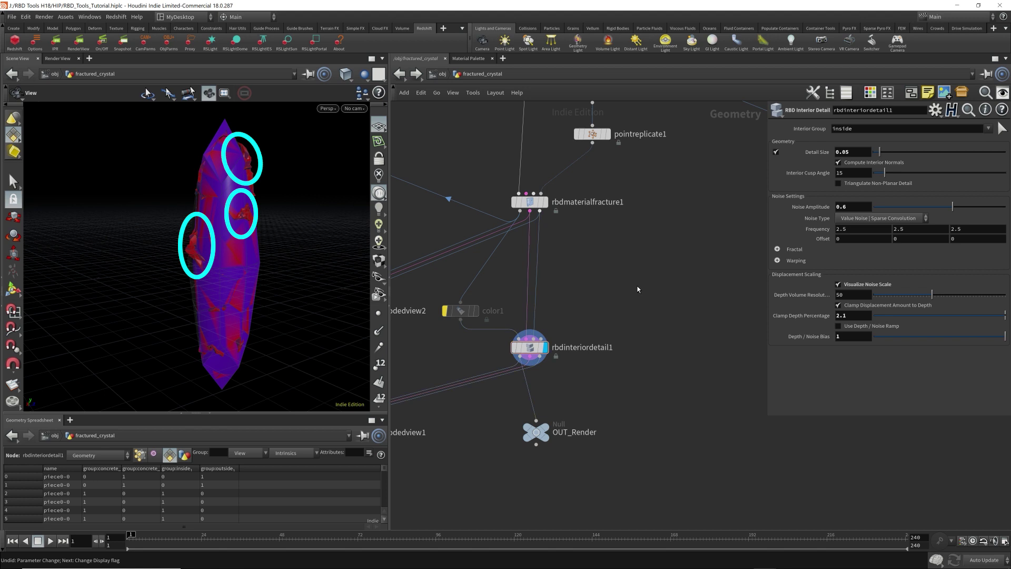
key(Tab)
text(obj)
key(Return)
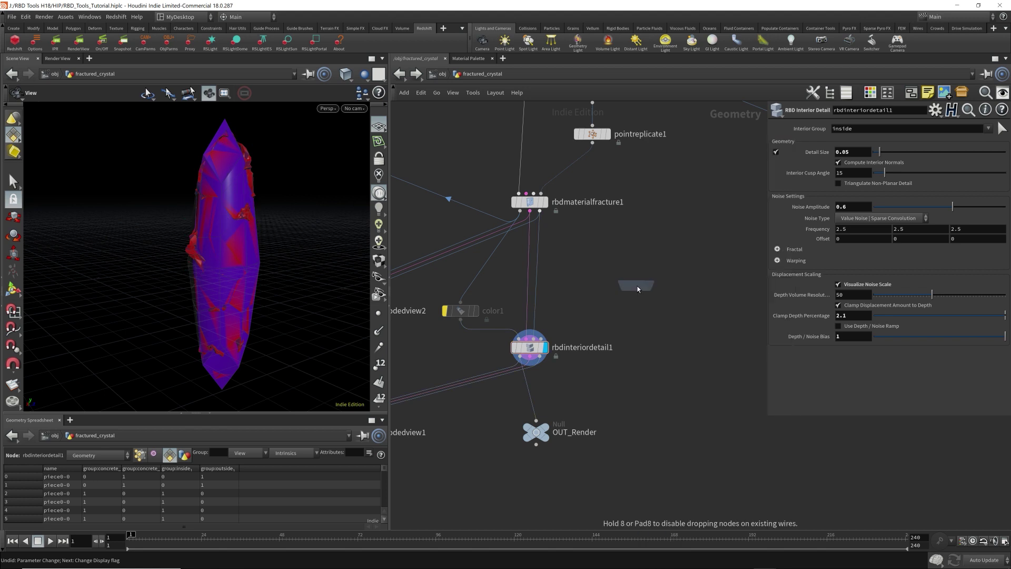
click(639, 289)
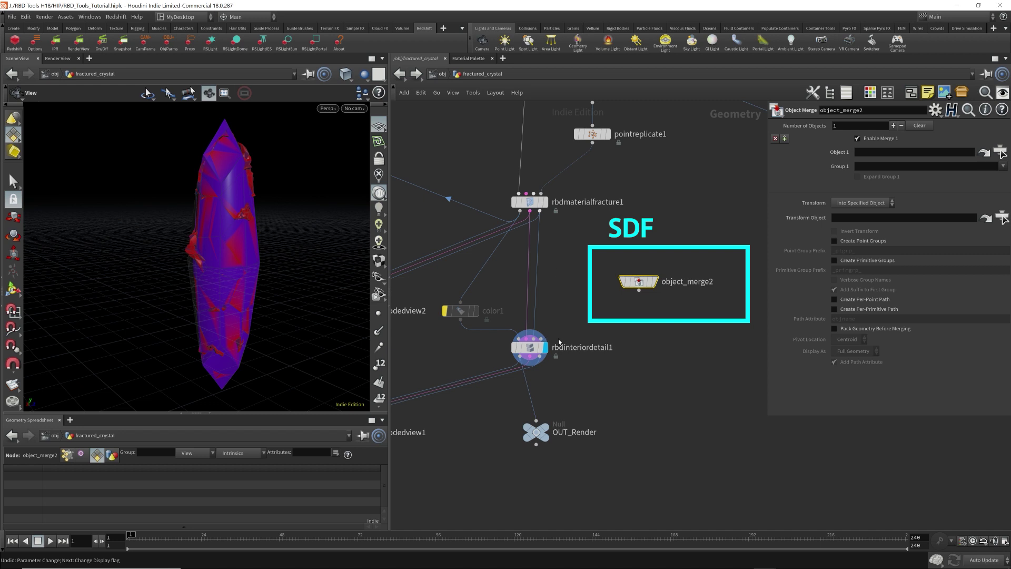
click(533, 348)
drag(669, 311, 620, 257)
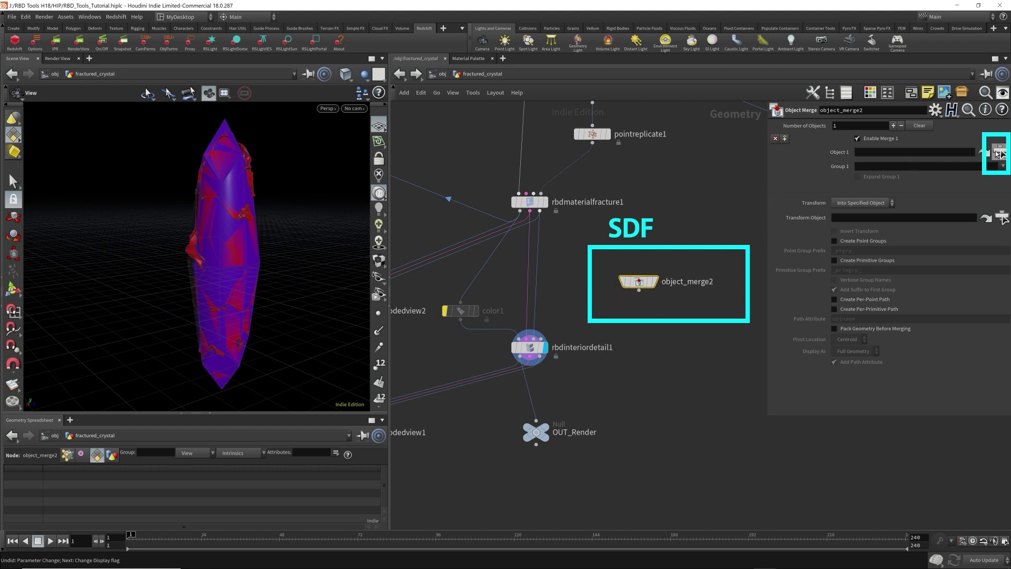
- Point Object 1 of object_merge2 to /obj/crystal/OUT_VDB and set its Transform to Into This Object
click(999, 154)
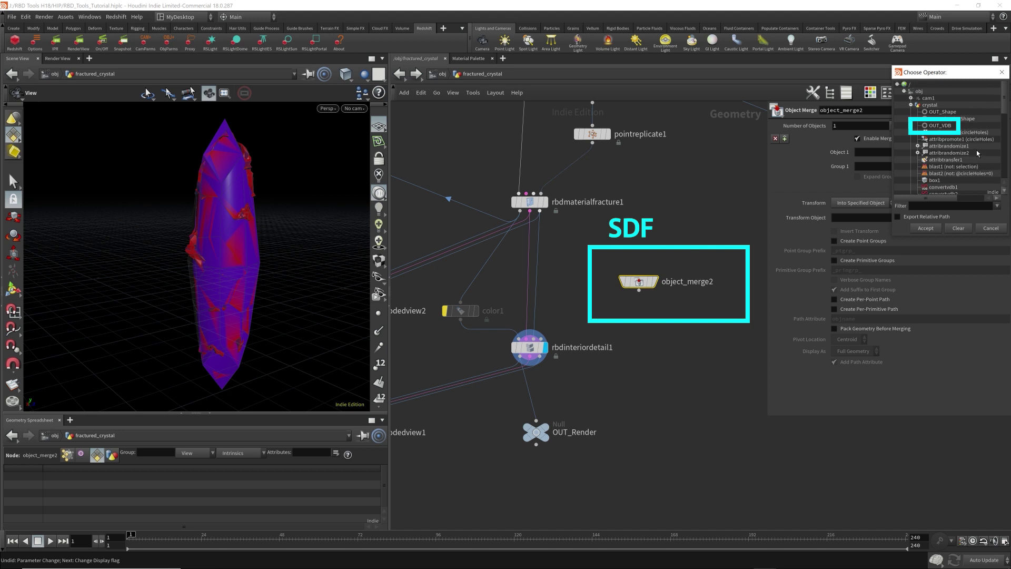
click(946, 127)
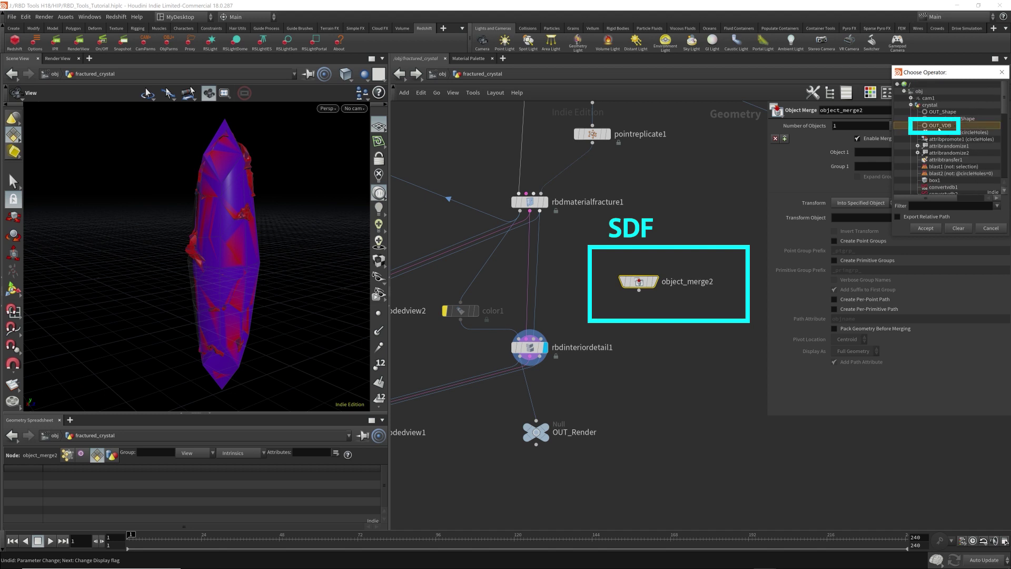
click(920, 228)
click(853, 206)
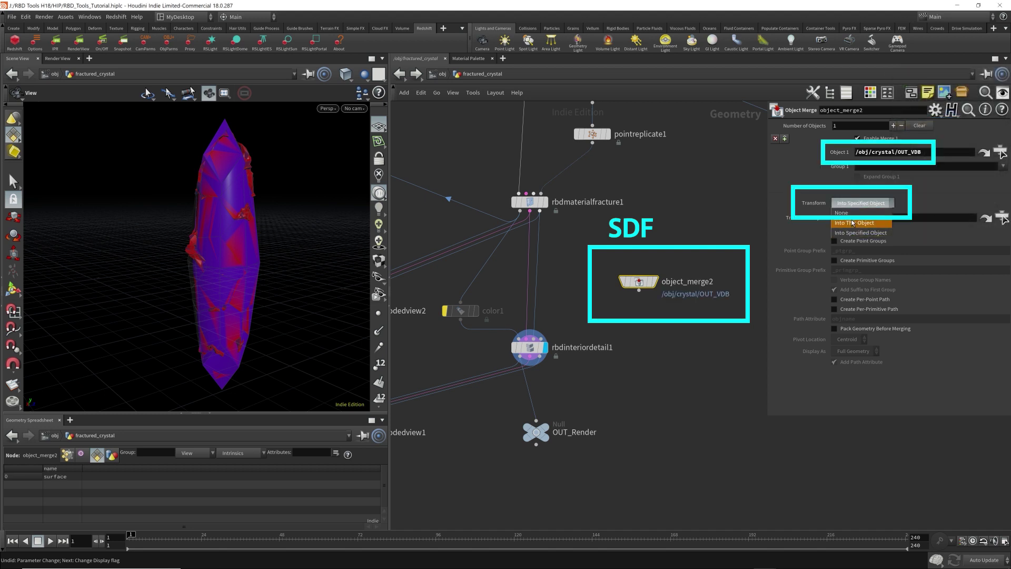
click(855, 224)
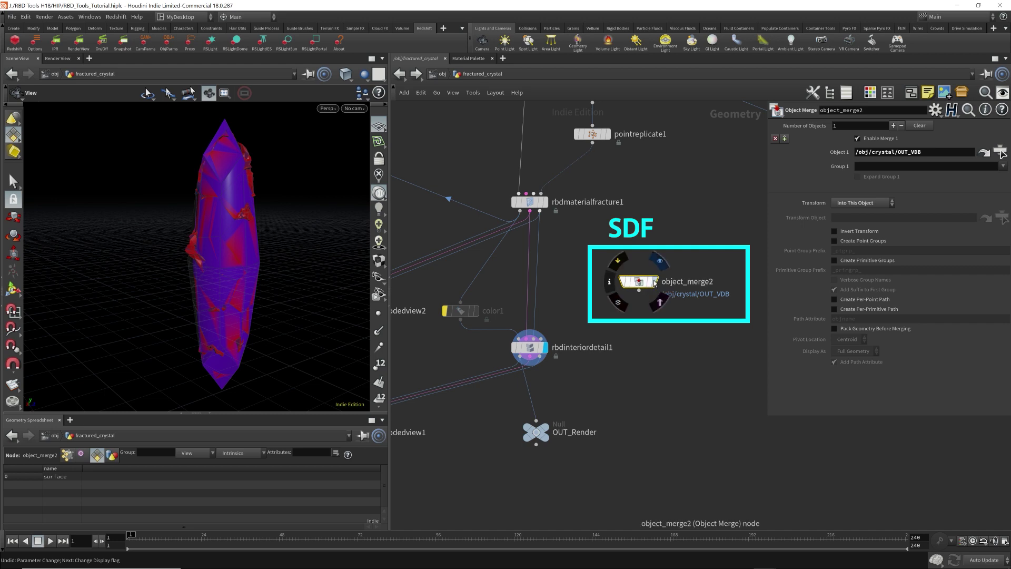
- Check object_merge2 in the viewport, connect it to the fourth input of rbdinteriordetail1, and display rbdinteriordetail1 again
click(661, 266)
mouse_move(227, 245)
mouse_down()
mouse_move(280, 217)
mouse_move(215, 246)
mouse_up()
drag(638, 294, 539, 339)
click(546, 347)
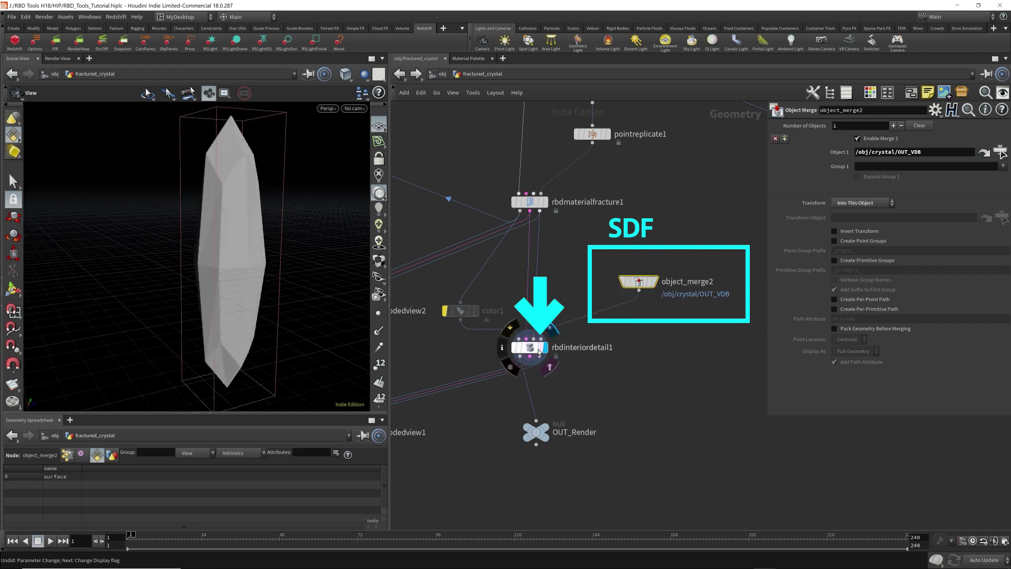
- Compare the noise at the crystal's surface with object_merge2 disconnected from and reconnected to the SDF input of rbdinteriordetail1
drag(263, 190, 300, 210)
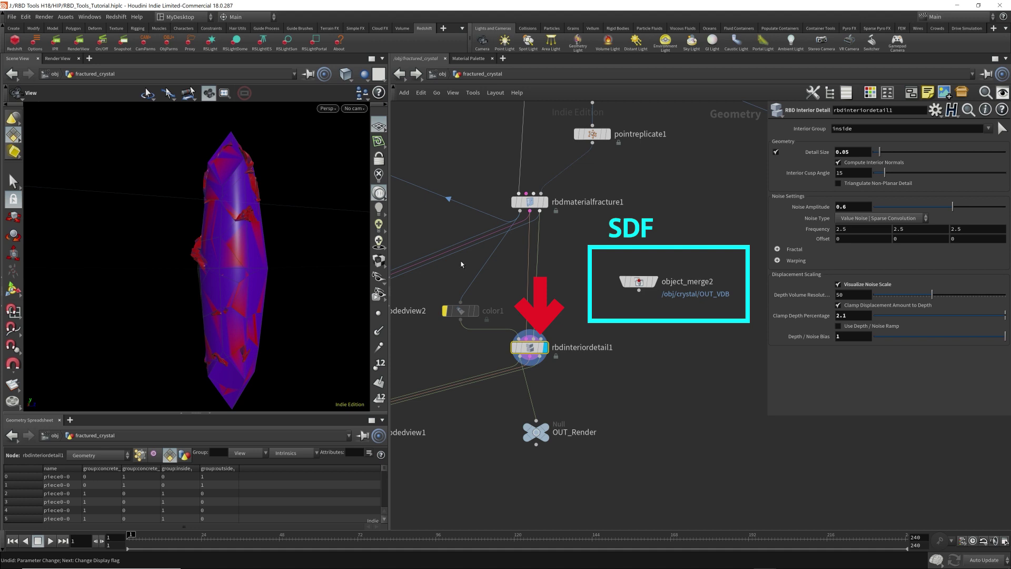
middle_drag(253, 189, 357, 185)
mouse_move(357, 185)
mouse_down()
mouse_move(248, 256)
mouse_move(271, 226)
mouse_move(242, 232)
mouse_up()
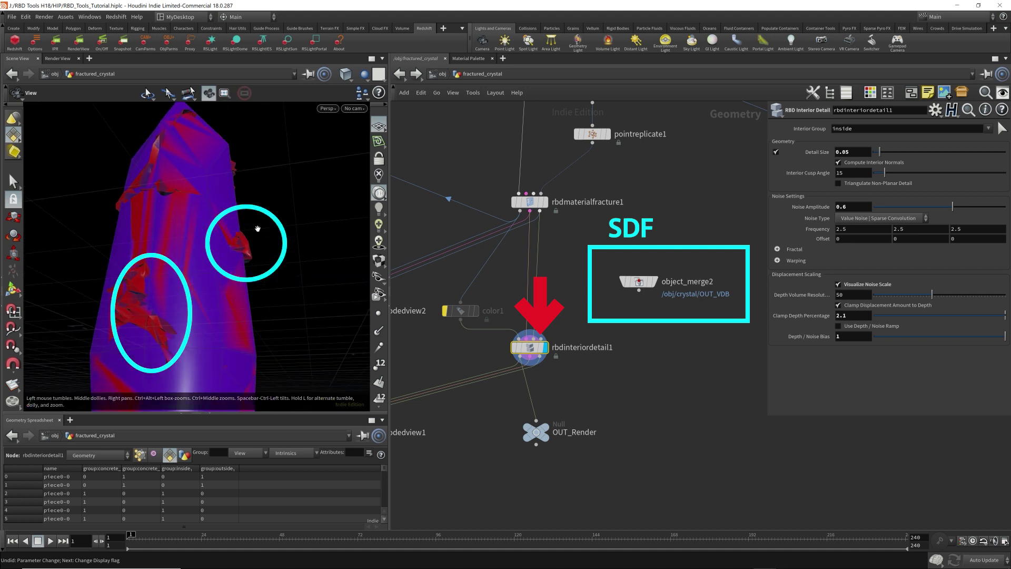
drag(639, 290, 555, 341)
drag(275, 235, 257, 181)
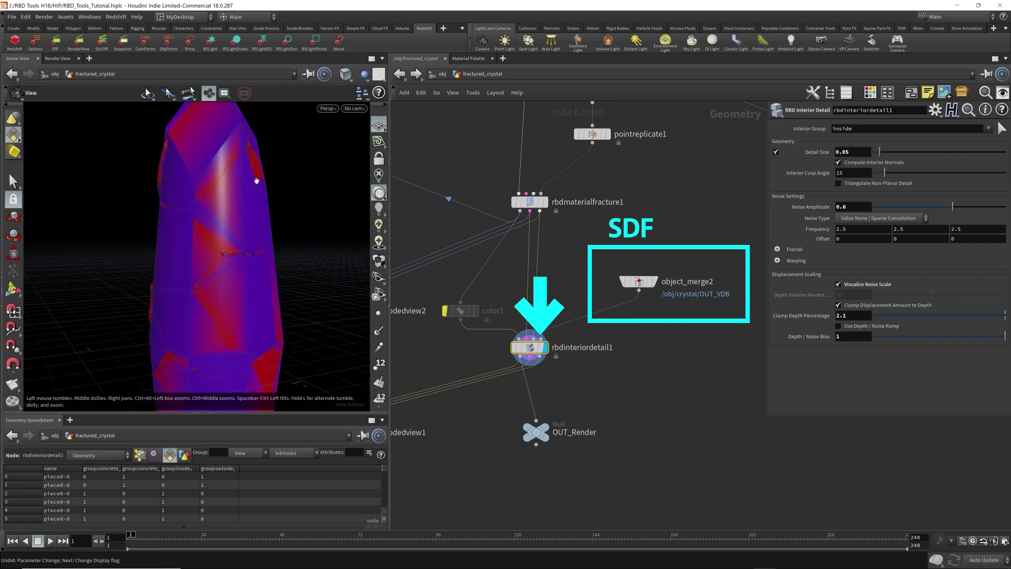
middle_drag(264, 163, 287, 140)
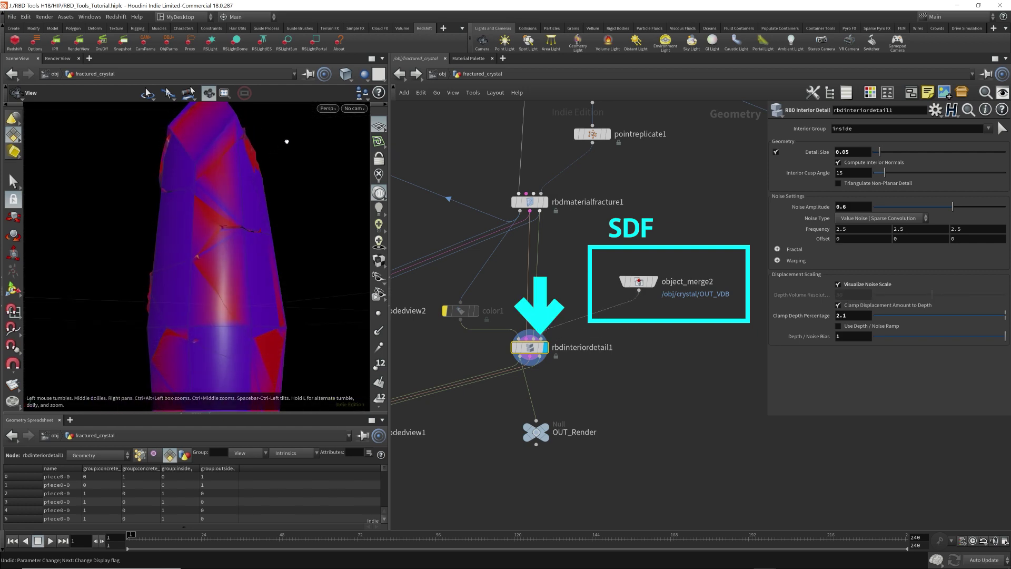
- Display object_merge2 to examine the SDF shape up close, then switch the display back to rbdinteriordetail1
click(662, 285)
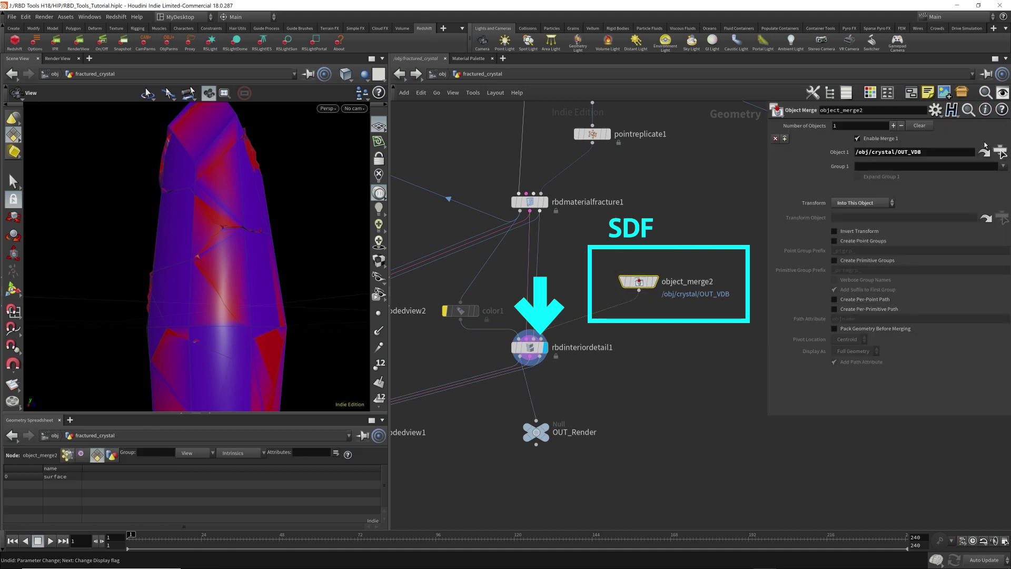
click(655, 282)
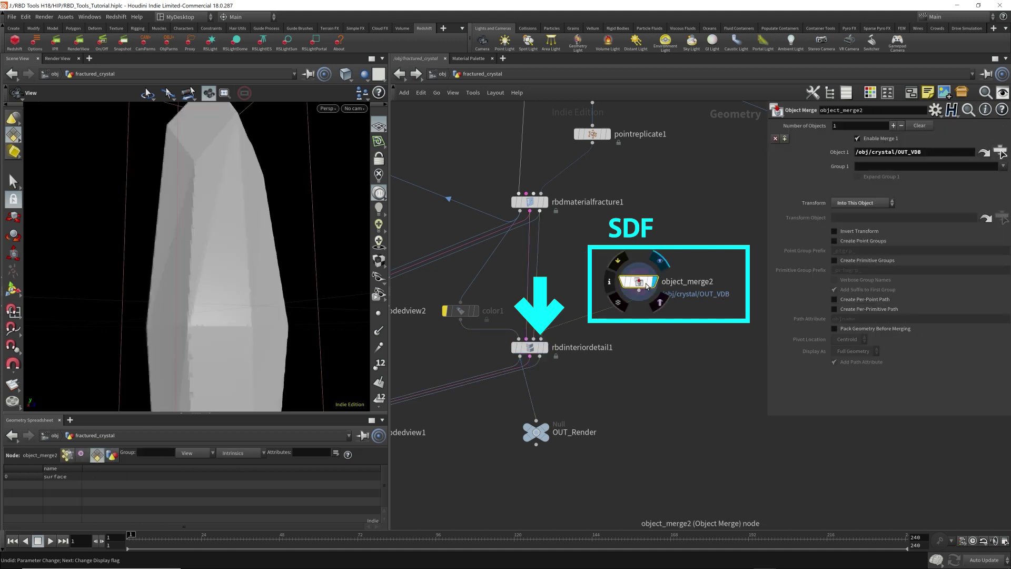
drag(259, 259, 284, 263)
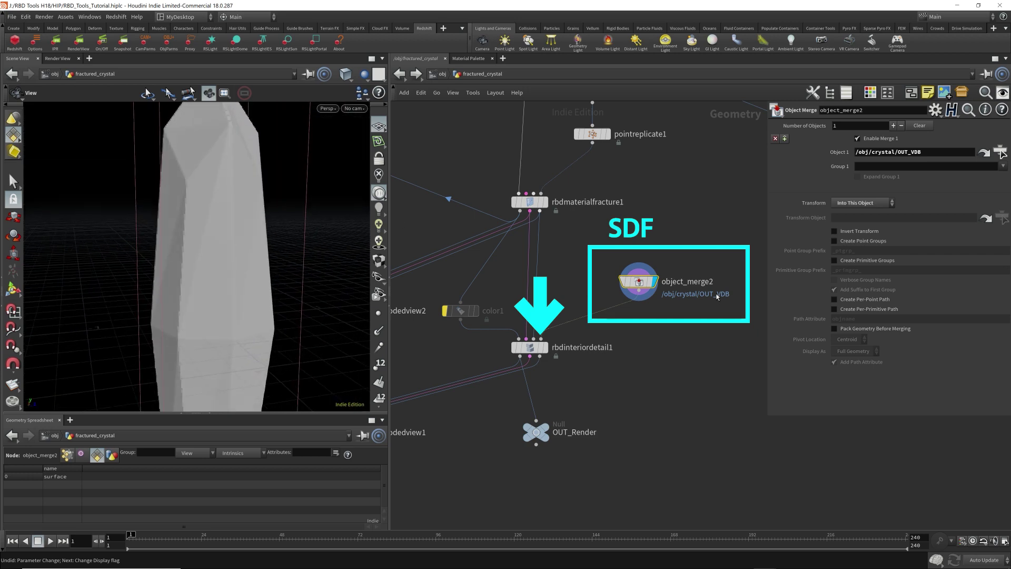
click(543, 347)
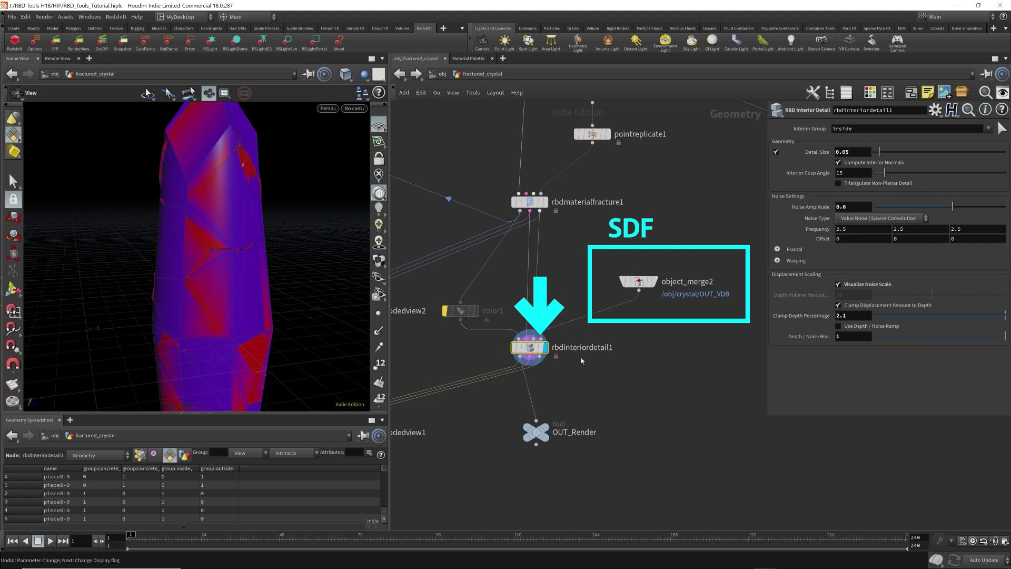
- In the crystal network, feed OUT_VDB from vdbcombine1 instead of original_shape, then return to the fractured_crystal network
click(639, 281)
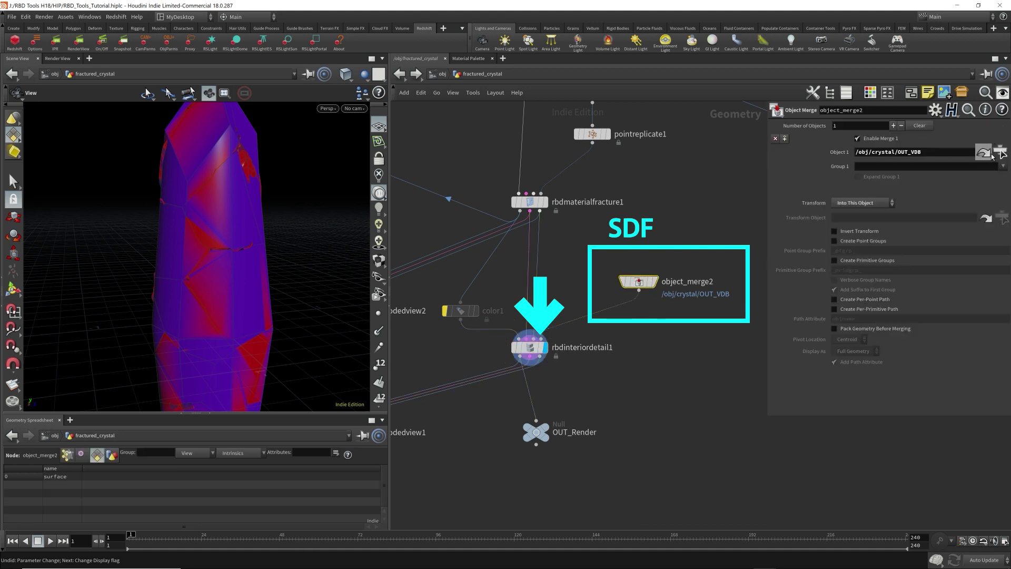
click(989, 153)
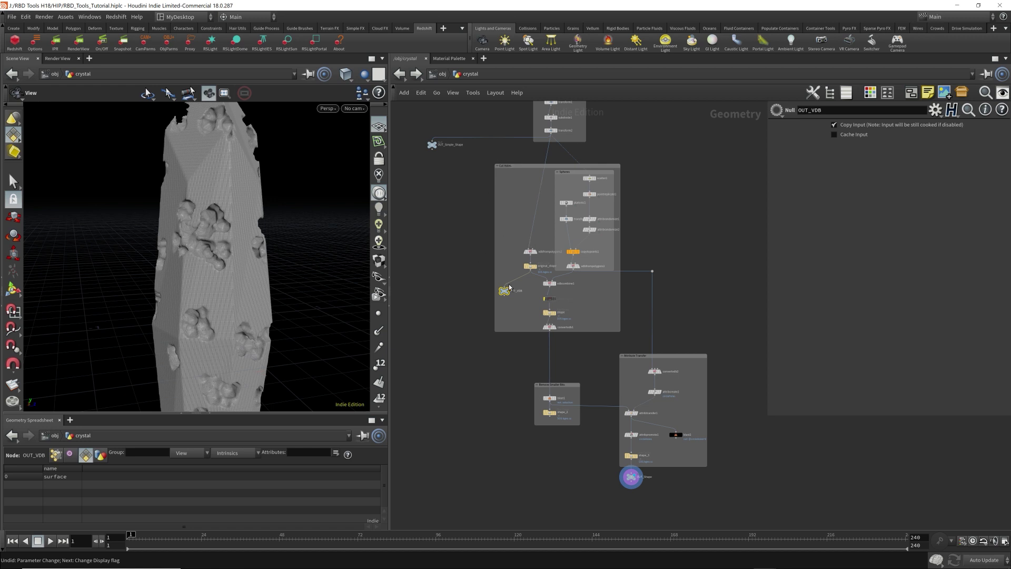
scroll(509, 283, up, 3)
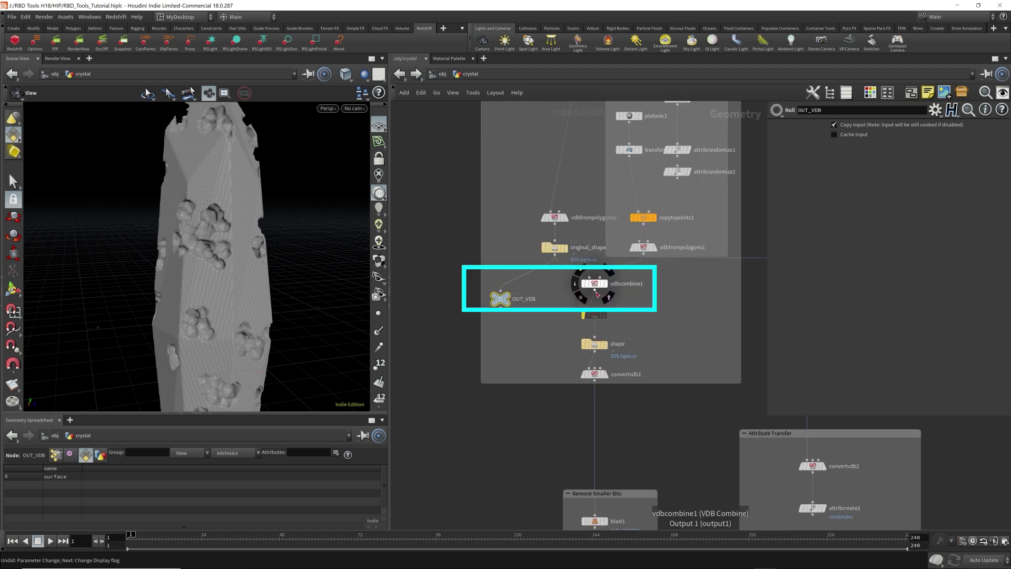
click(594, 291)
click(500, 291)
drag(500, 299, 510, 362)
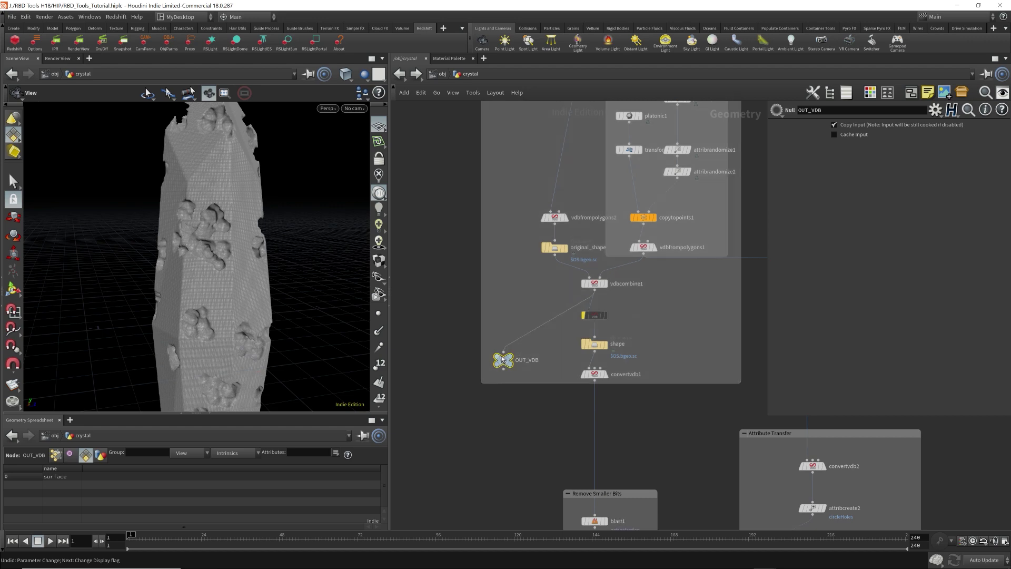
click(400, 74)
click(538, 351)
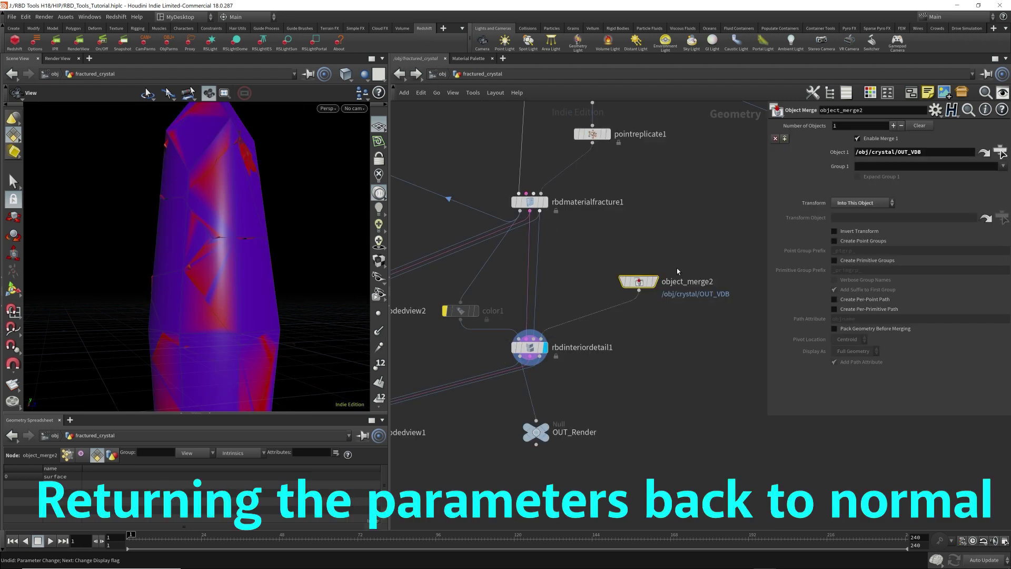
- Point Object 1 of object_merge1 to OUT_Shape in the crystal network
middle_drag(473, 138, 497, 410)
click(555, 272)
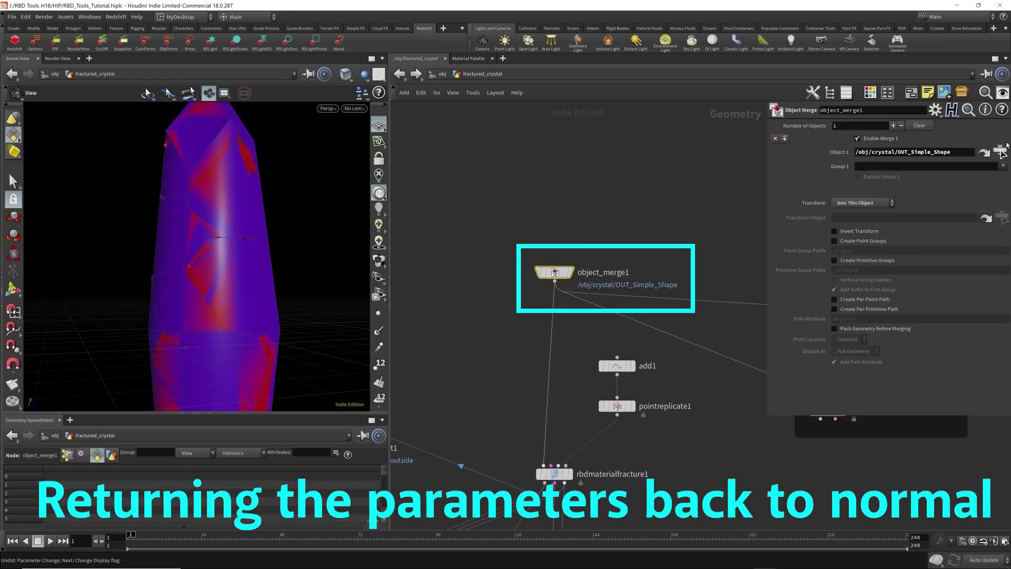
click(1000, 151)
double_click(938, 111)
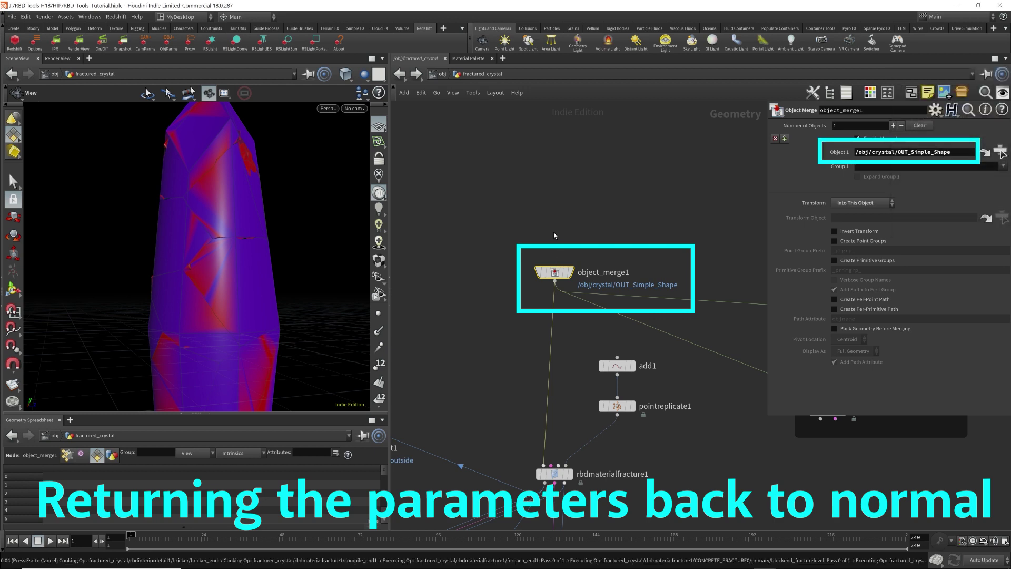
- Lower the Clamp Depth Percentage of rbdinteriordetail1, set its Depth / Noise Bias to 0.45, and enable Use Depth / Noise Ramp
middle_drag(532, 411, 569, 127)
click(592, 336)
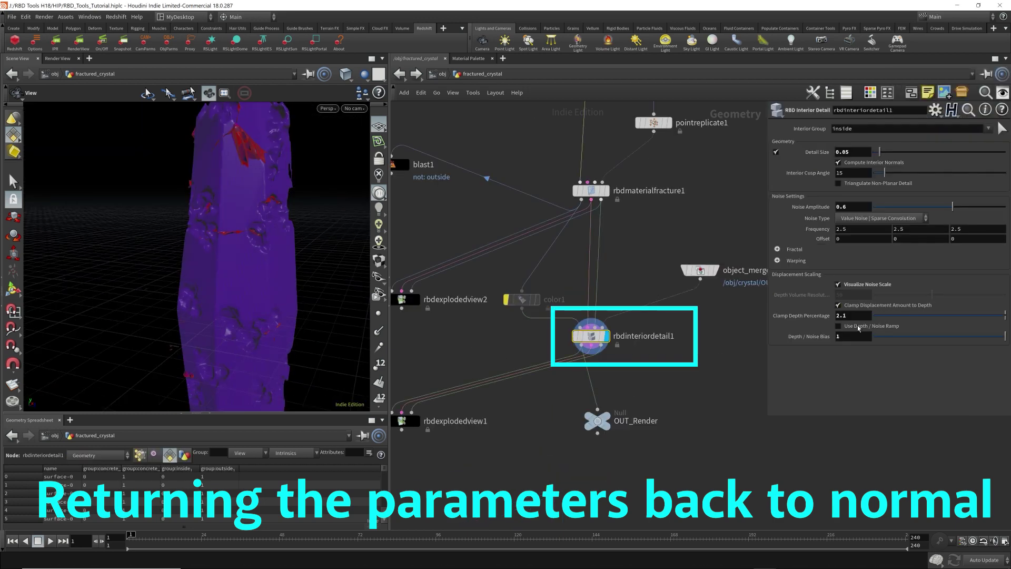
drag(276, 160, 337, 139)
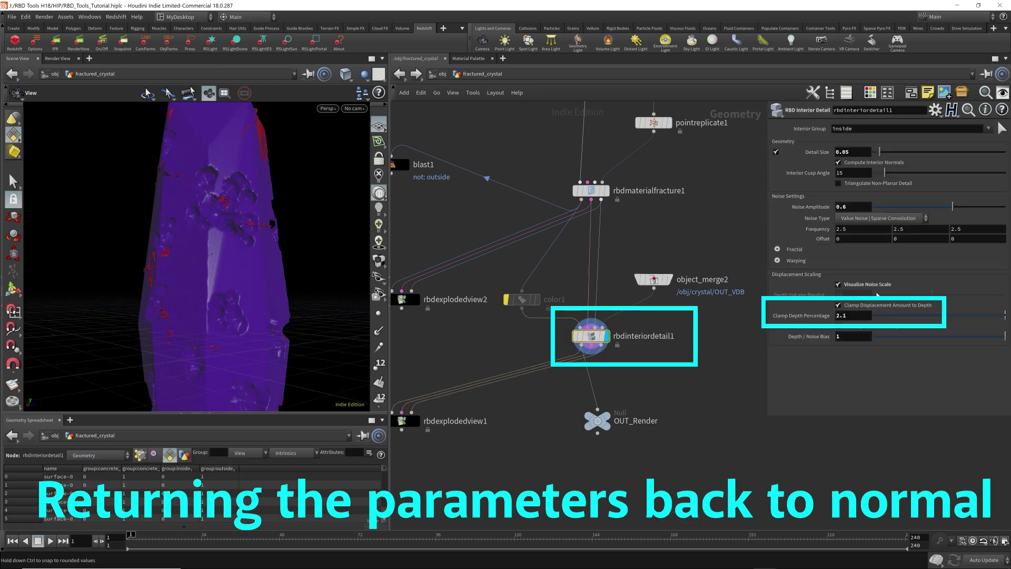
text(0.25)
key(Tab)
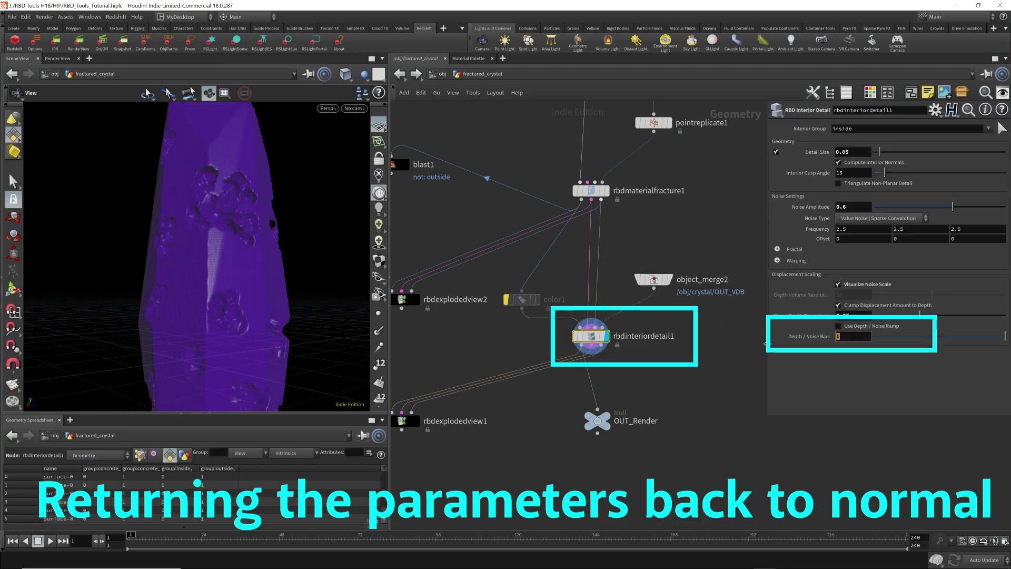
text(0.45)
click(838, 326)
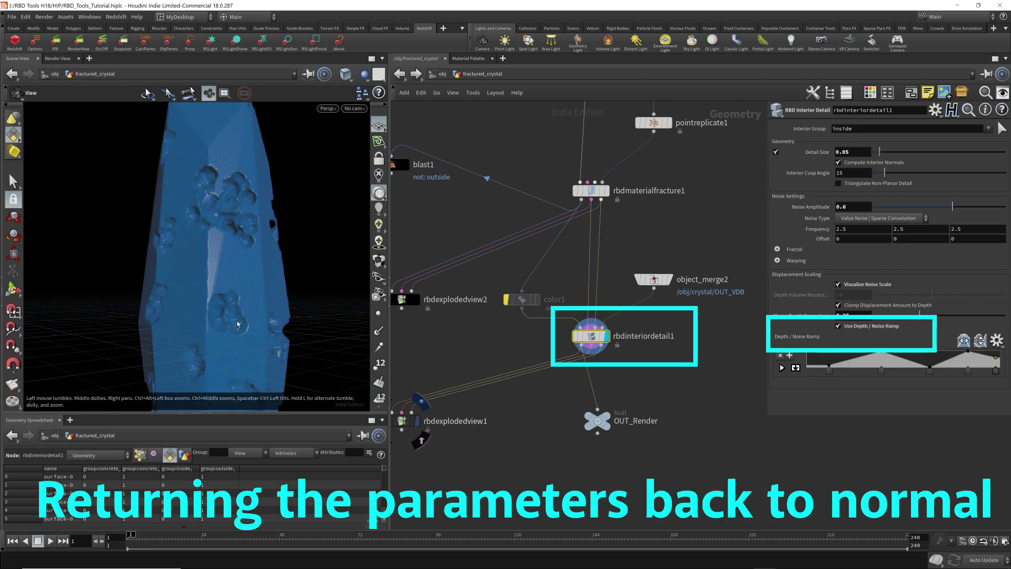
- Display rbdexplodedview1 and reshape the Depth / Noise Ramp by adjusting its last point, moving an early point toward the start, and adding another
click(417, 421)
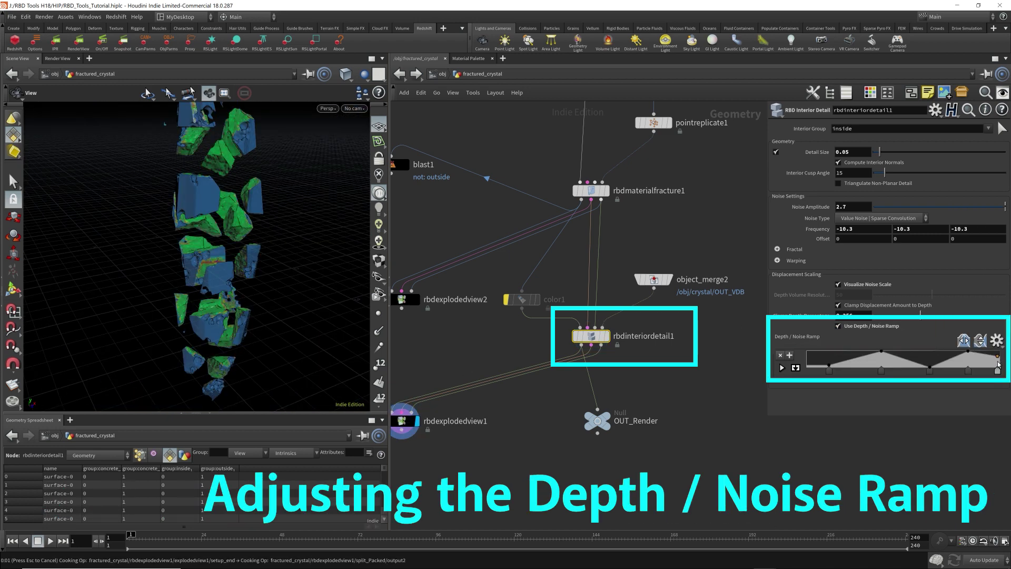
drag(996, 365, 992, 369)
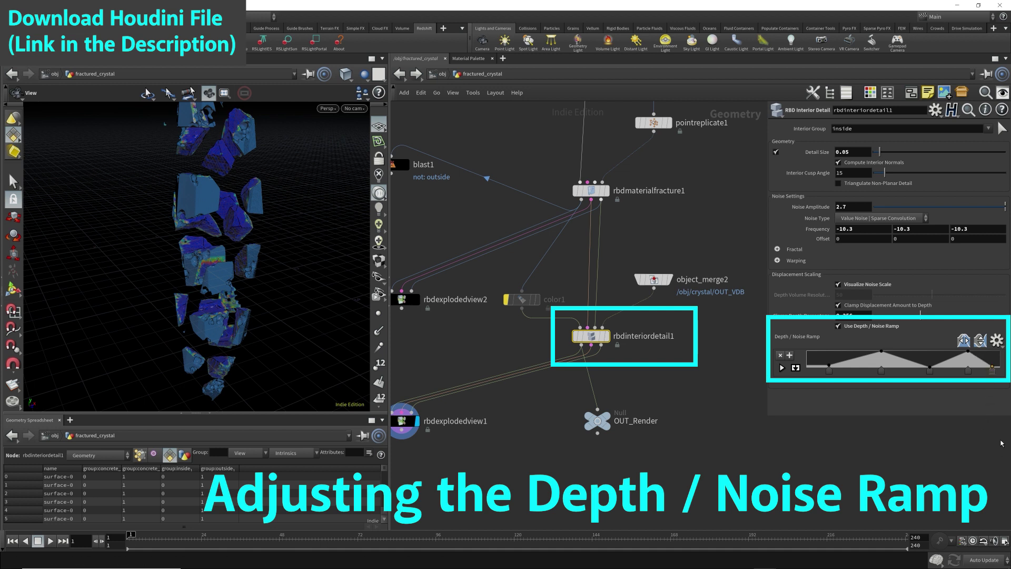
drag(993, 356, 995, 355)
drag(832, 366, 812, 365)
click(841, 356)
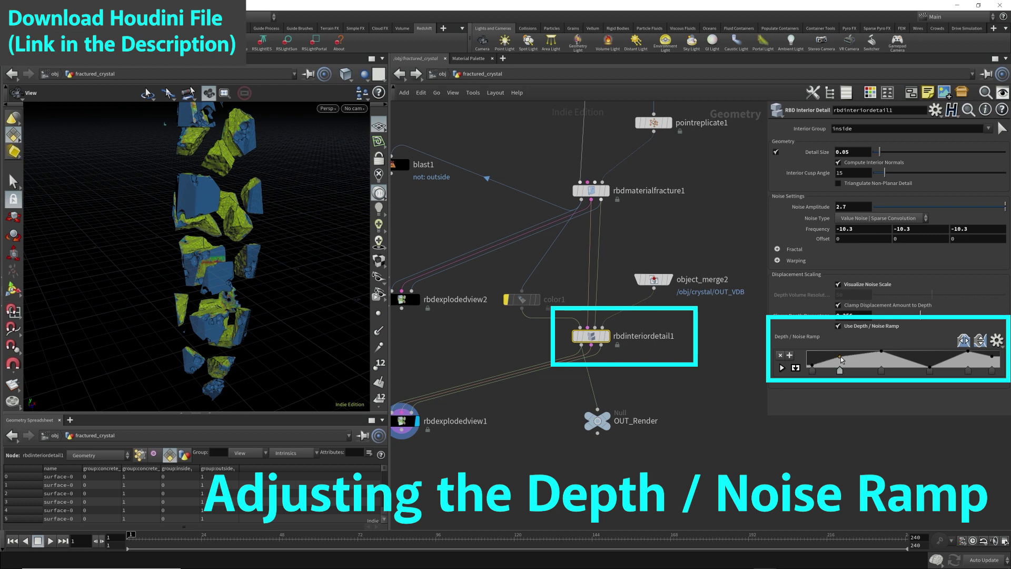
- Display OUT_Render and show the crystal's Redshift render in the render view
drag(152, 320, 183, 284)
middle_drag(183, 285, 253, 237)
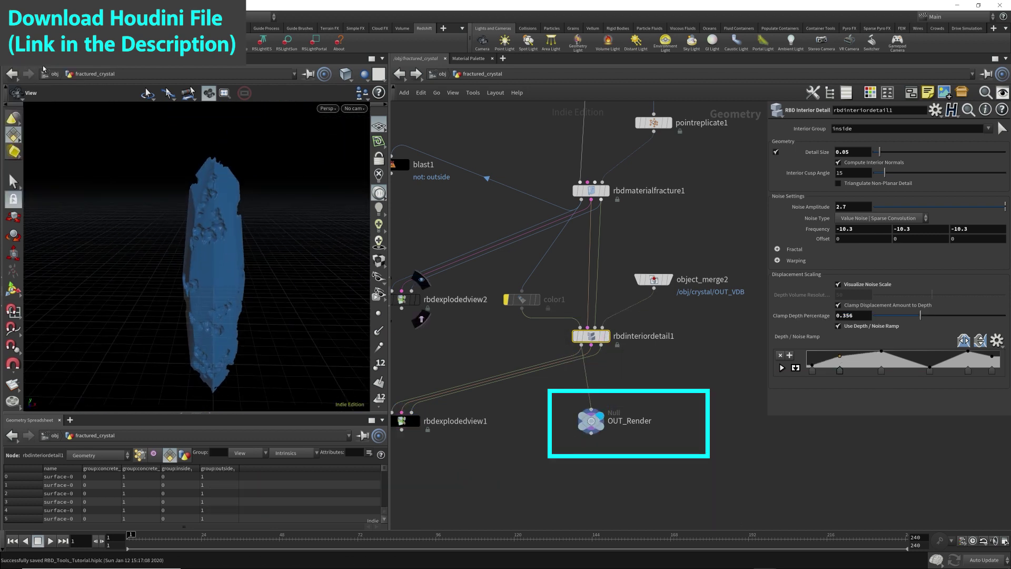
click(74, 59)
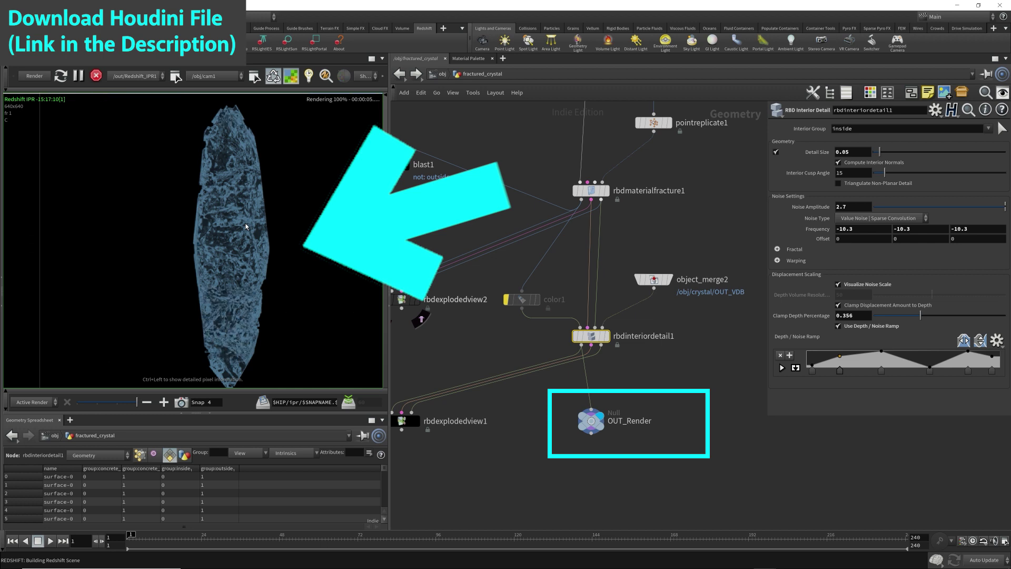